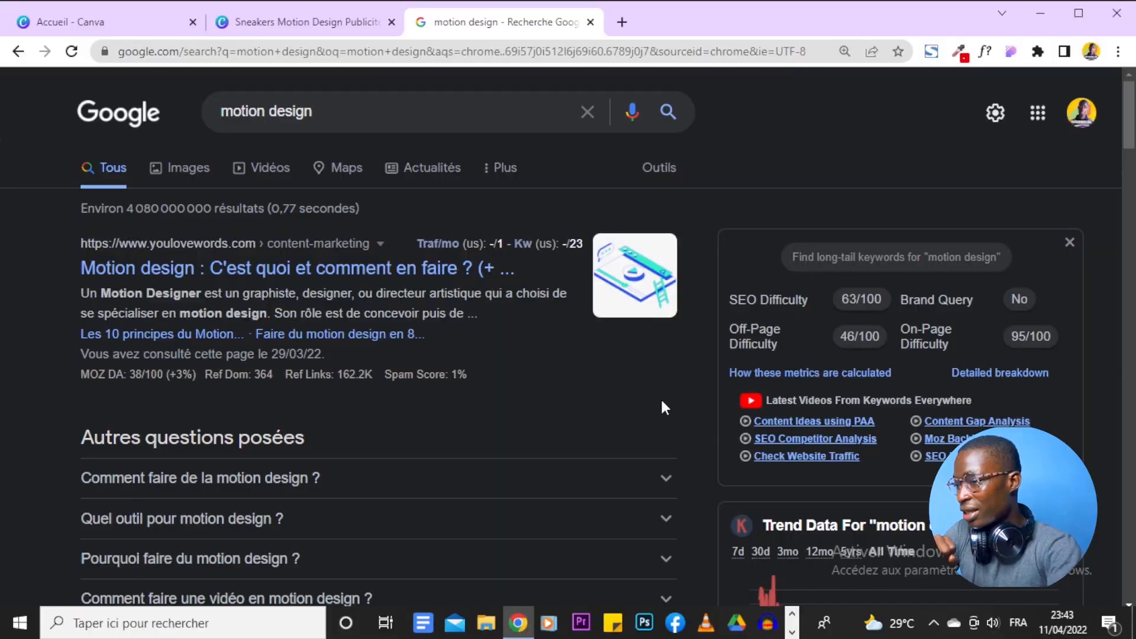
- Look through the Google results for motion design and play the preview of the Sneakers Motion Design Publicité design
scroll(664, 407, down, 3)
scroll(663, 409, down, 12)
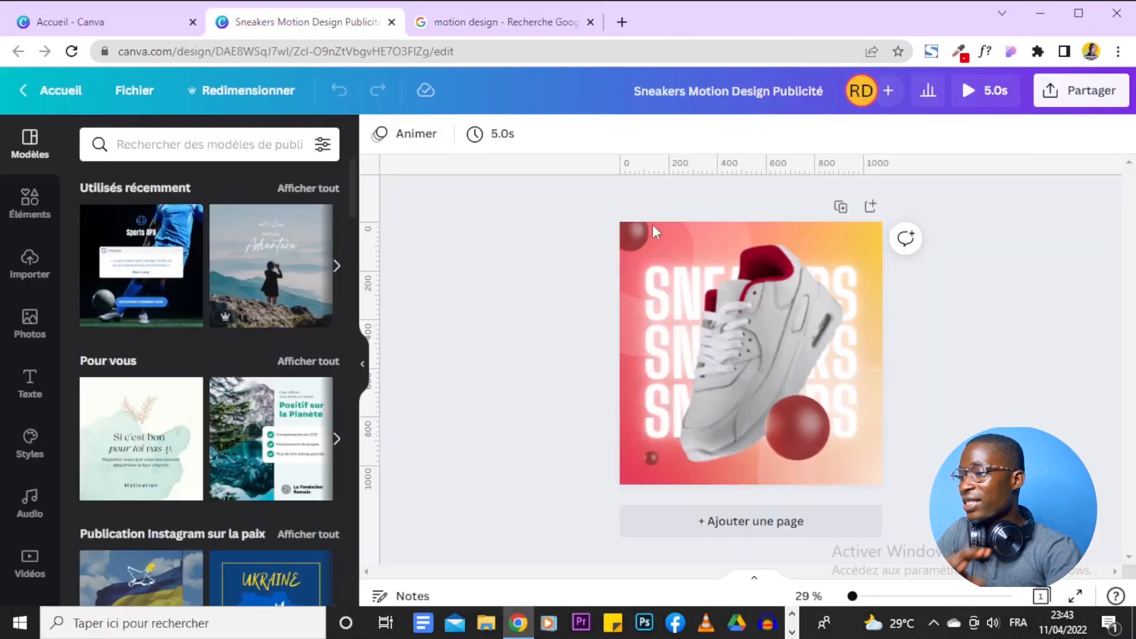
click(964, 97)
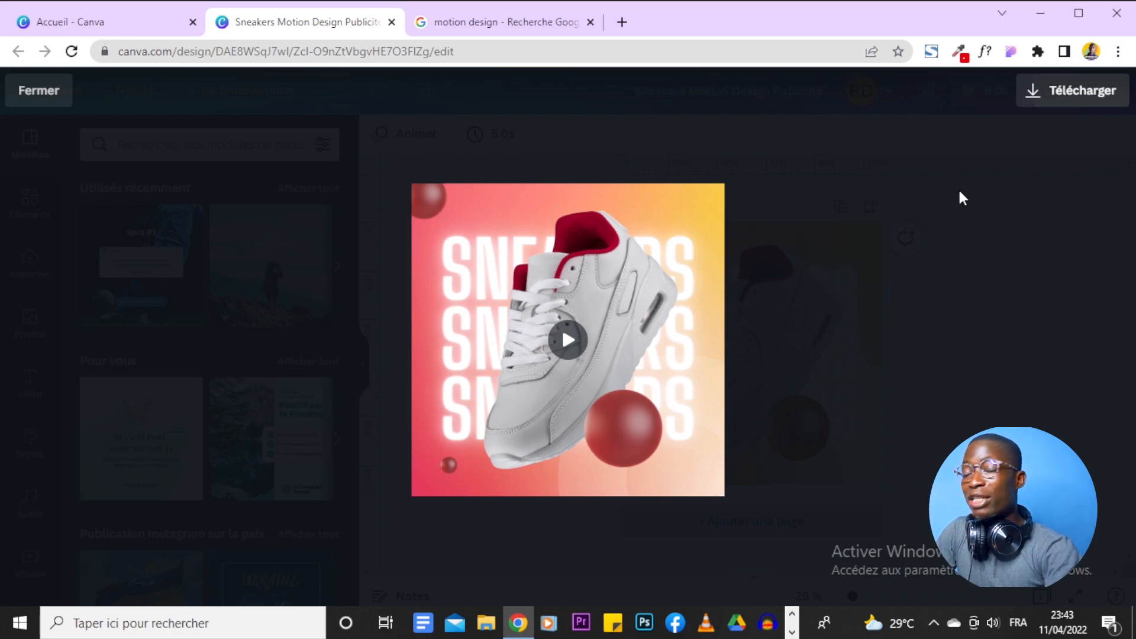
mouse_move(435, 253)
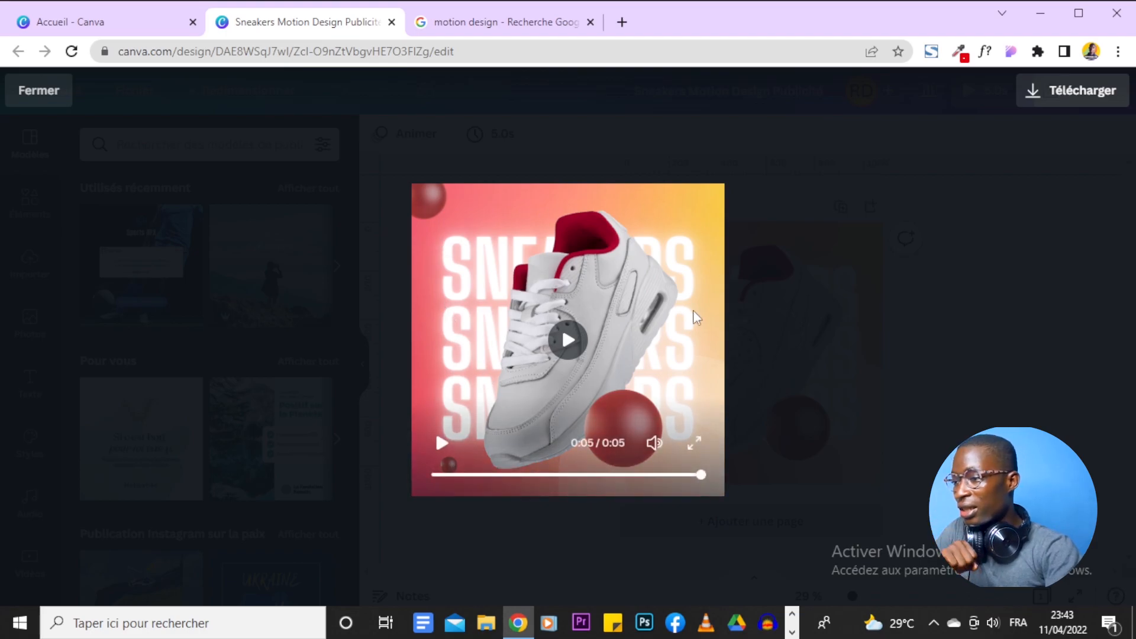
click(832, 267)
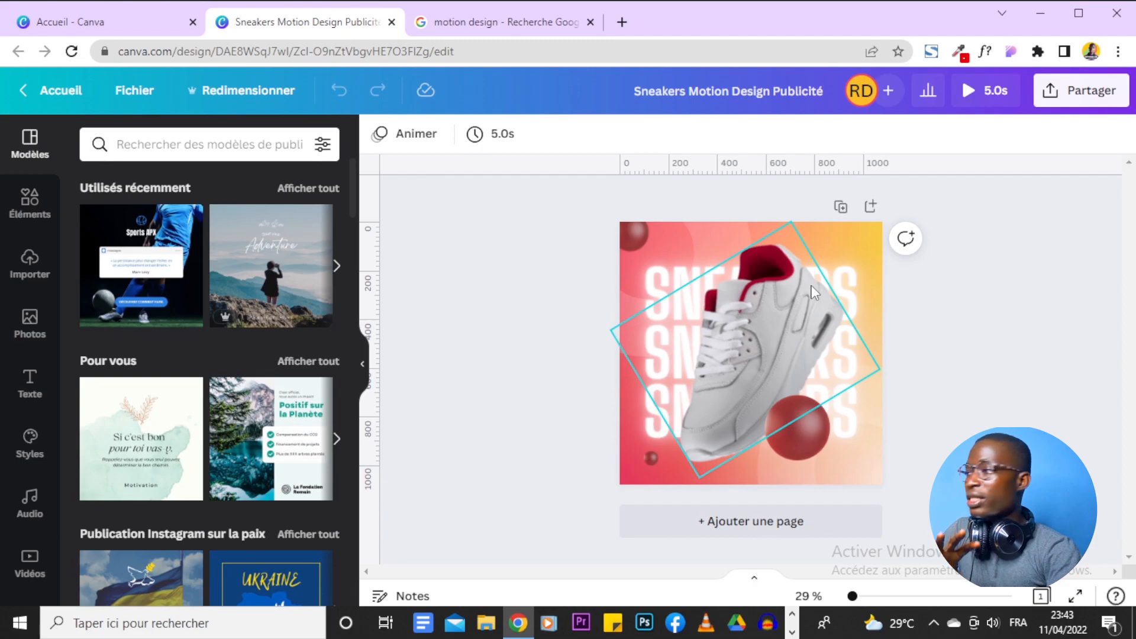
- Create a blank 1080 × 1080 px Instagram post from the social network formats on the Canva home page
click(88, 22)
mouse_move(248, 97)
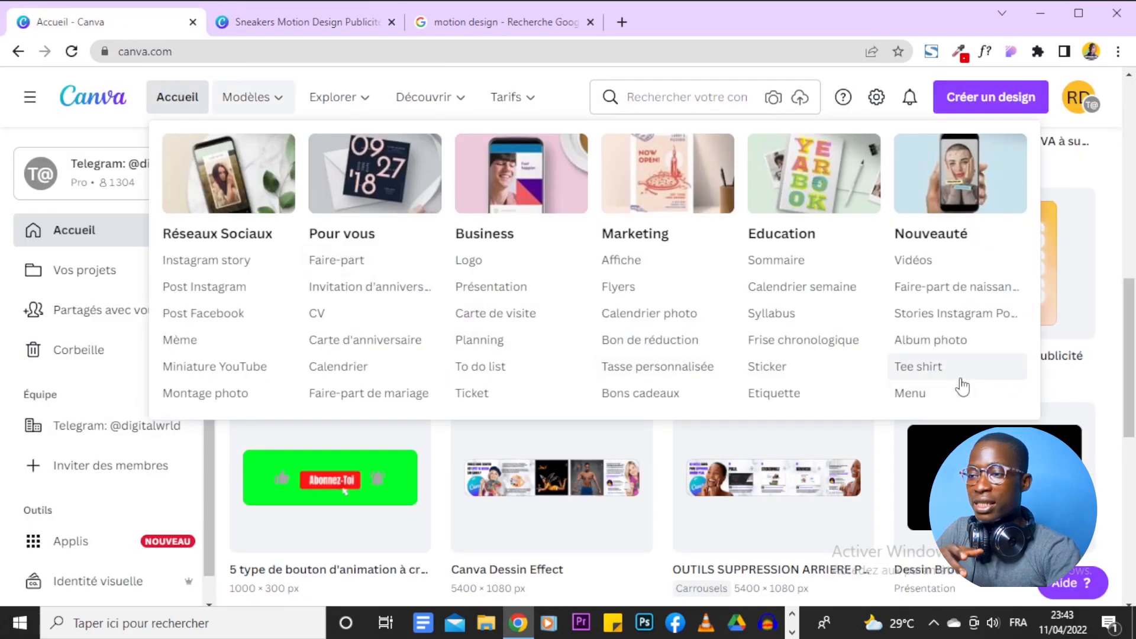
scroll(1102, 342, up, 5)
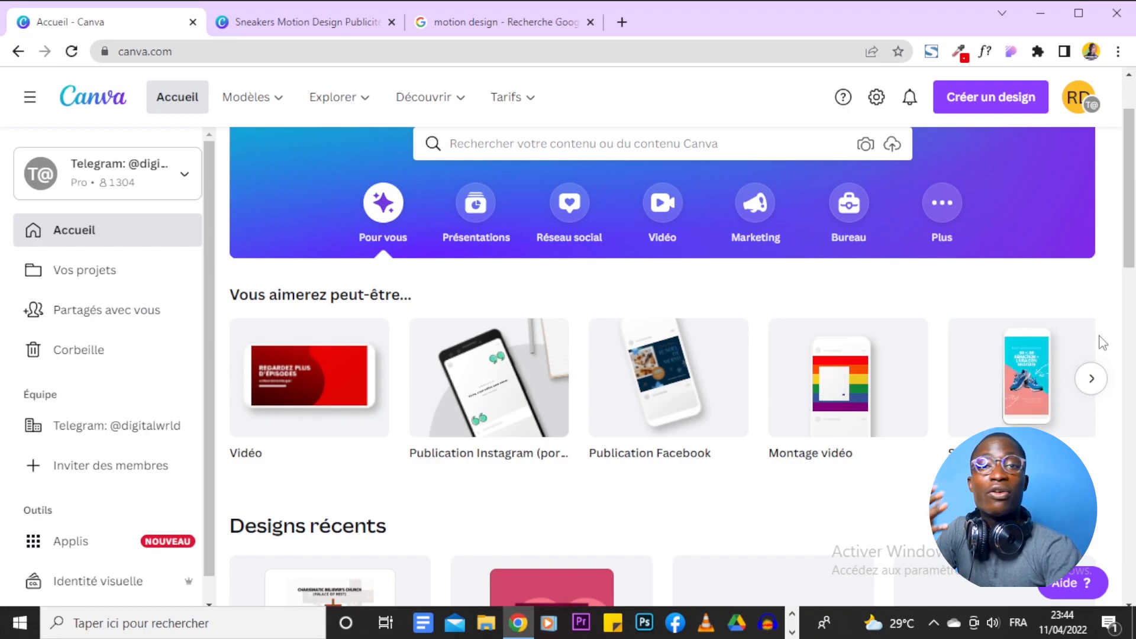
scroll(624, 303, up, 2)
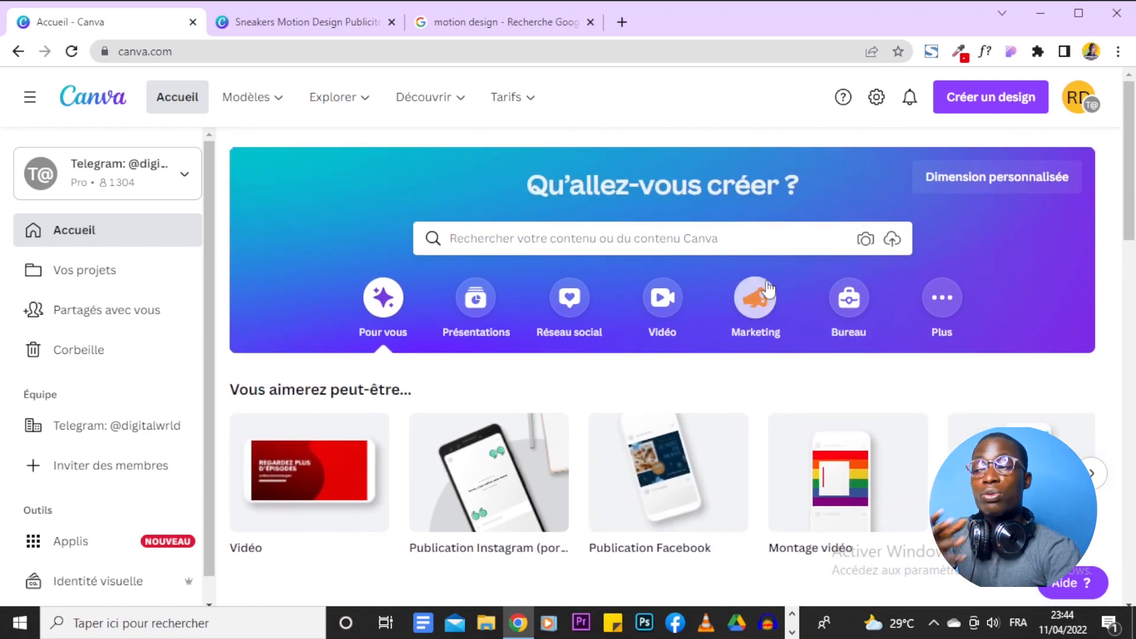
click(562, 303)
scroll(984, 367, down, 4)
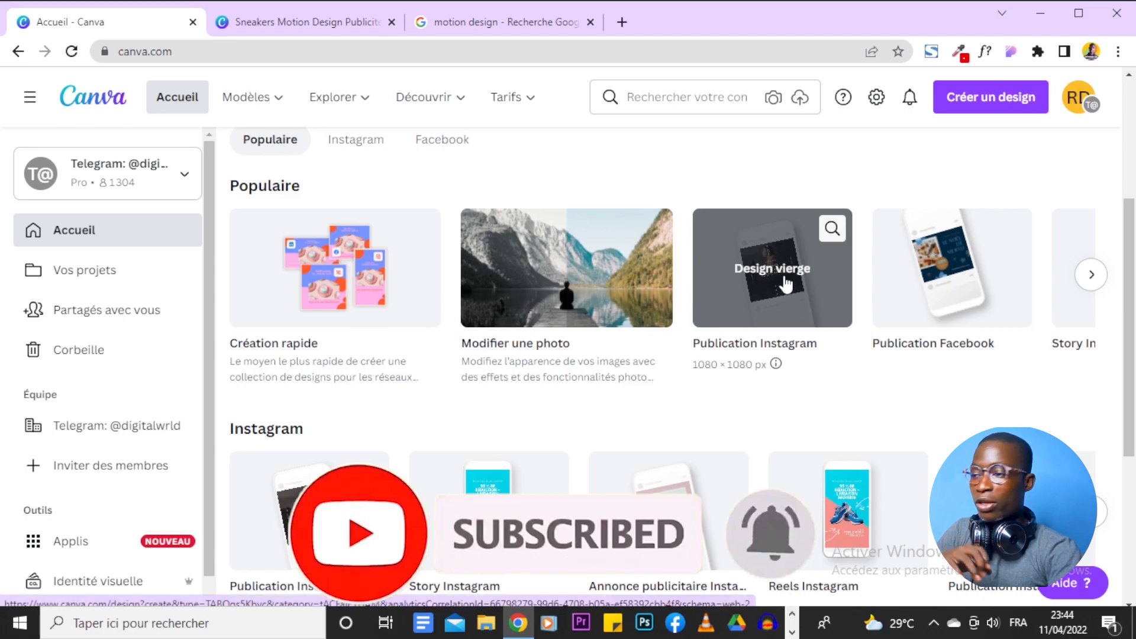
click(802, 286)
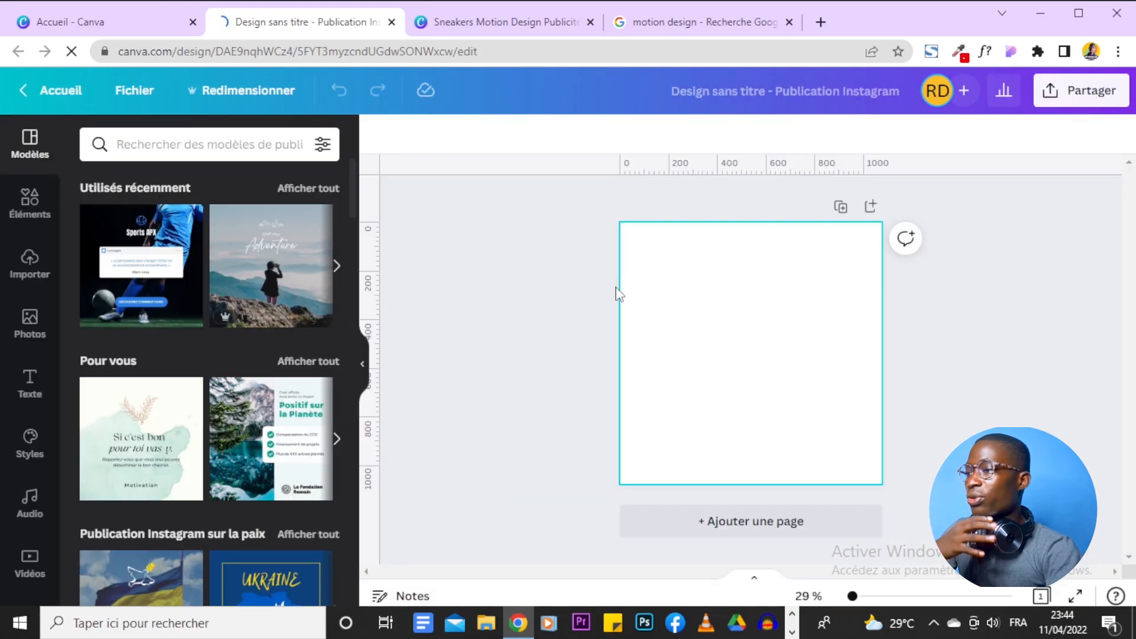
- Name the untitled design "Motion Design Sneakers"
click(820, 97)
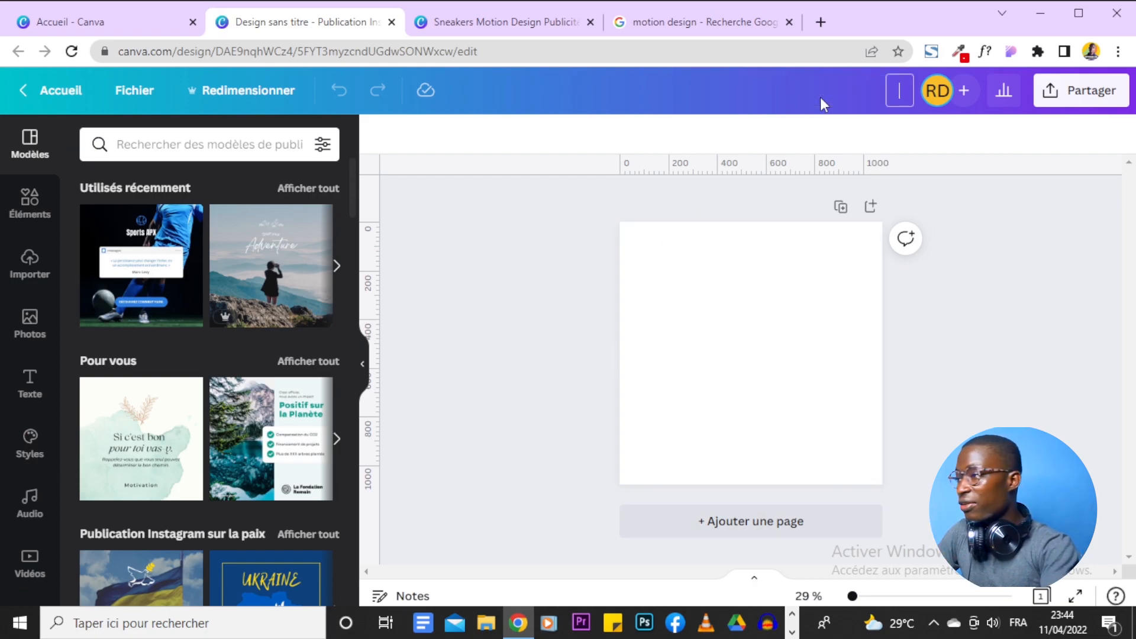
text(Moton)
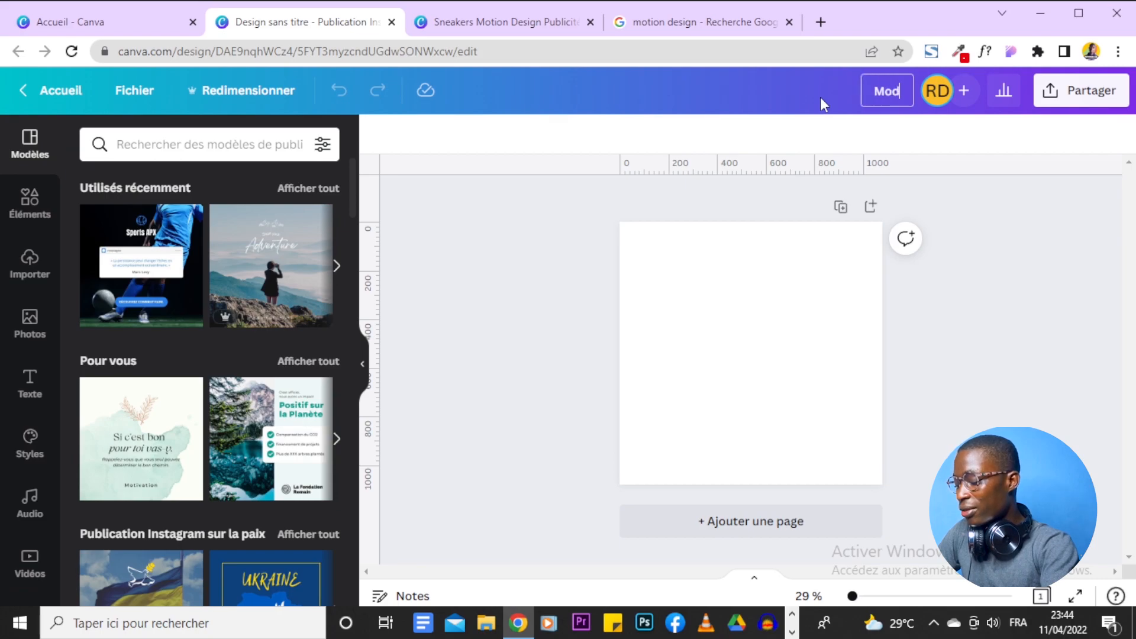
key(BackSpace)
text(ion Design Sneakers)
key(Return)
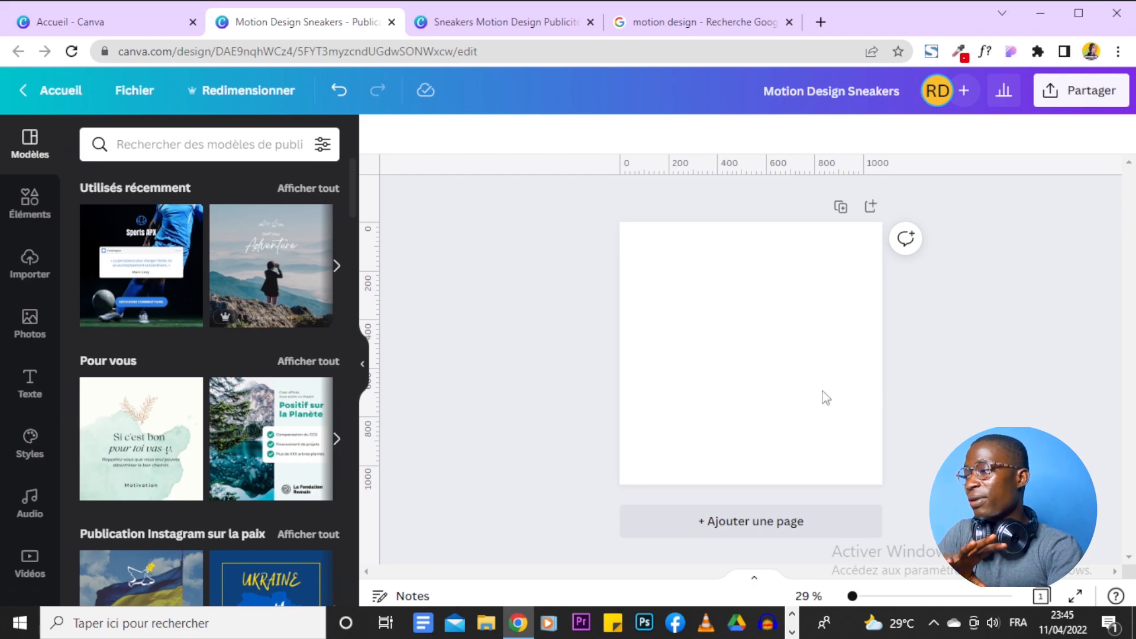
- Search the elements library for "gradient"
click(29, 214)
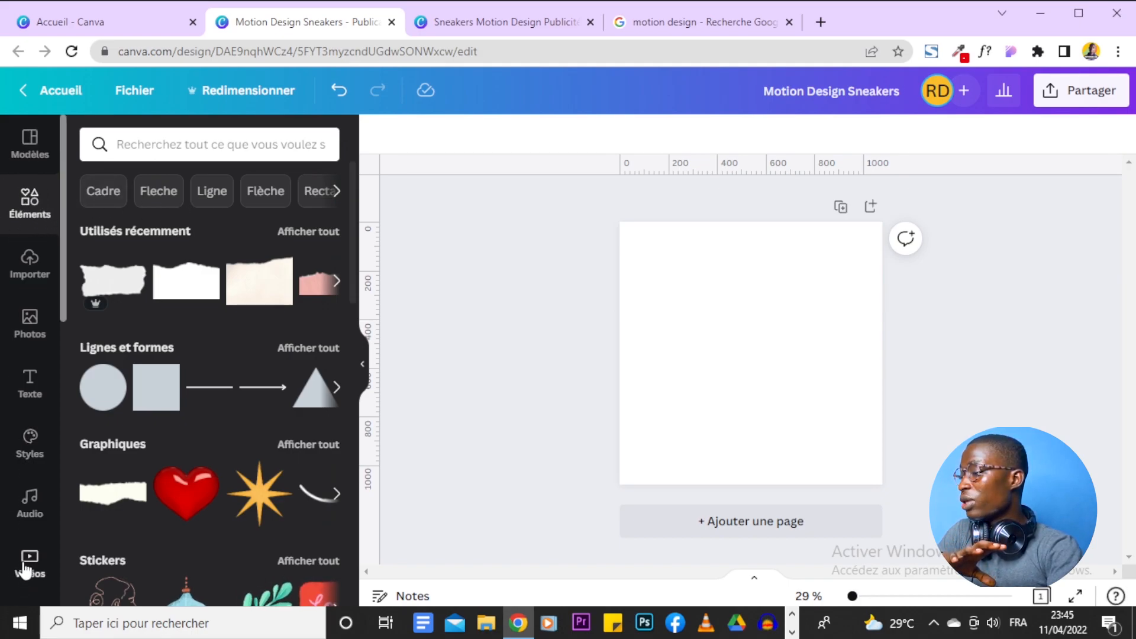
scroll(278, 391, down, 4)
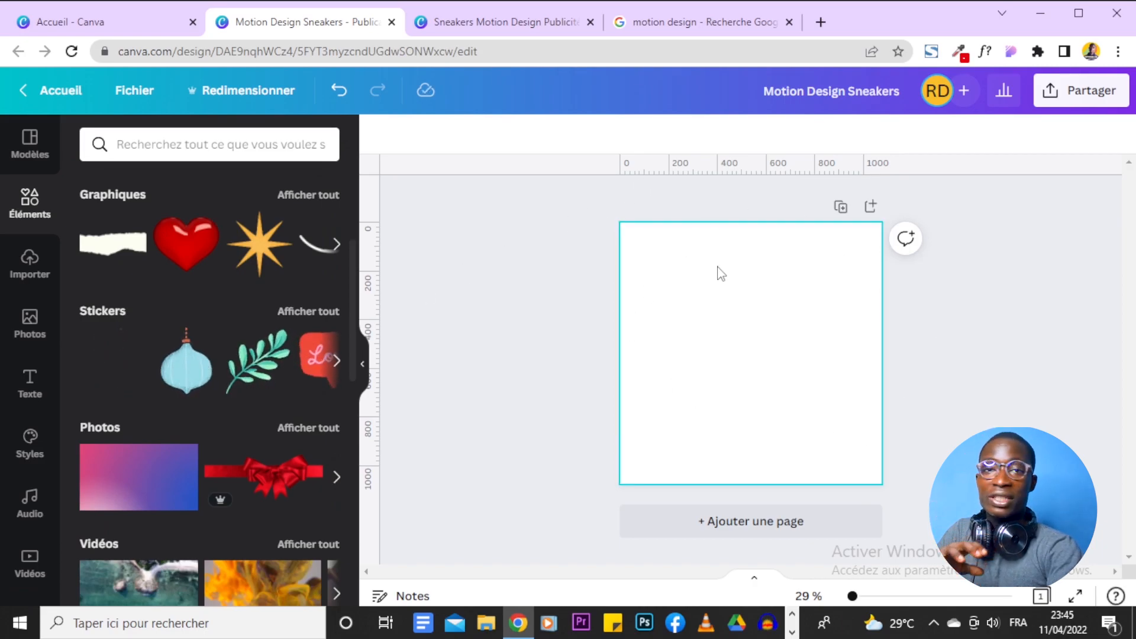
click(263, 151)
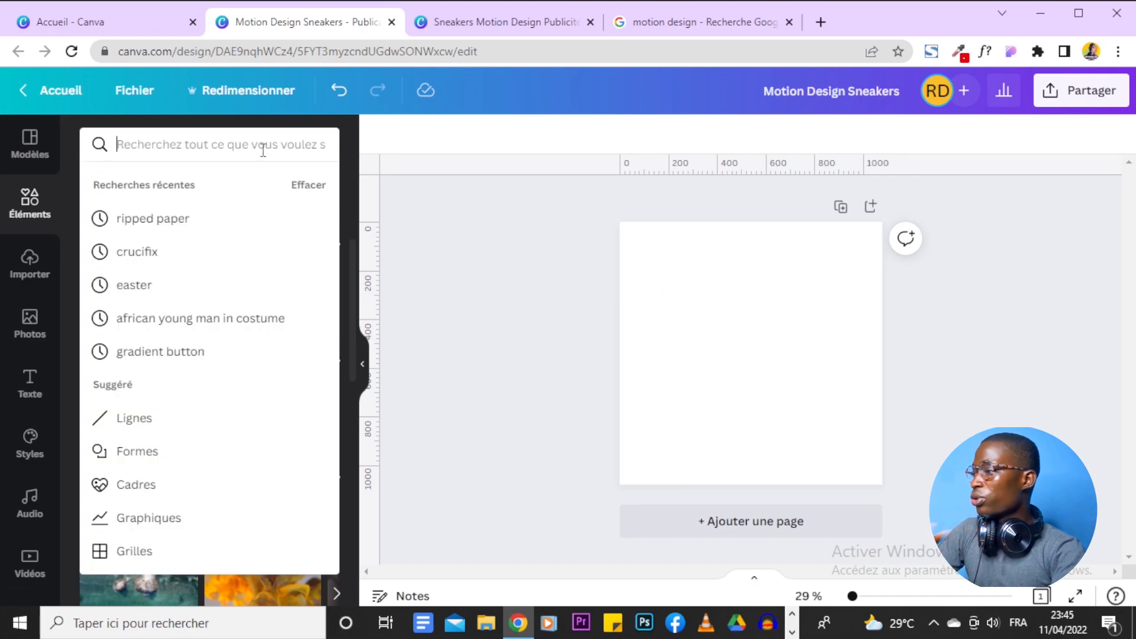
text(gradient)
key(Return)
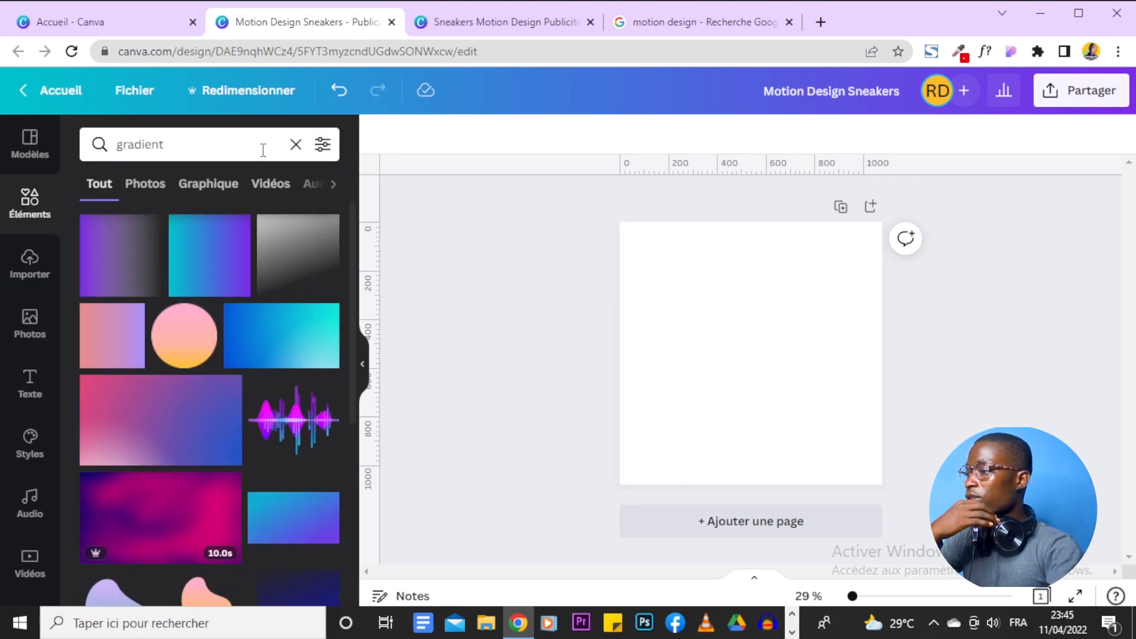
- Fill the whole page background with the pink-to-yellow gradient image, matching the background of the finished sneakers design
scroll(255, 361, down, 3)
scroll(246, 360, down, 5)
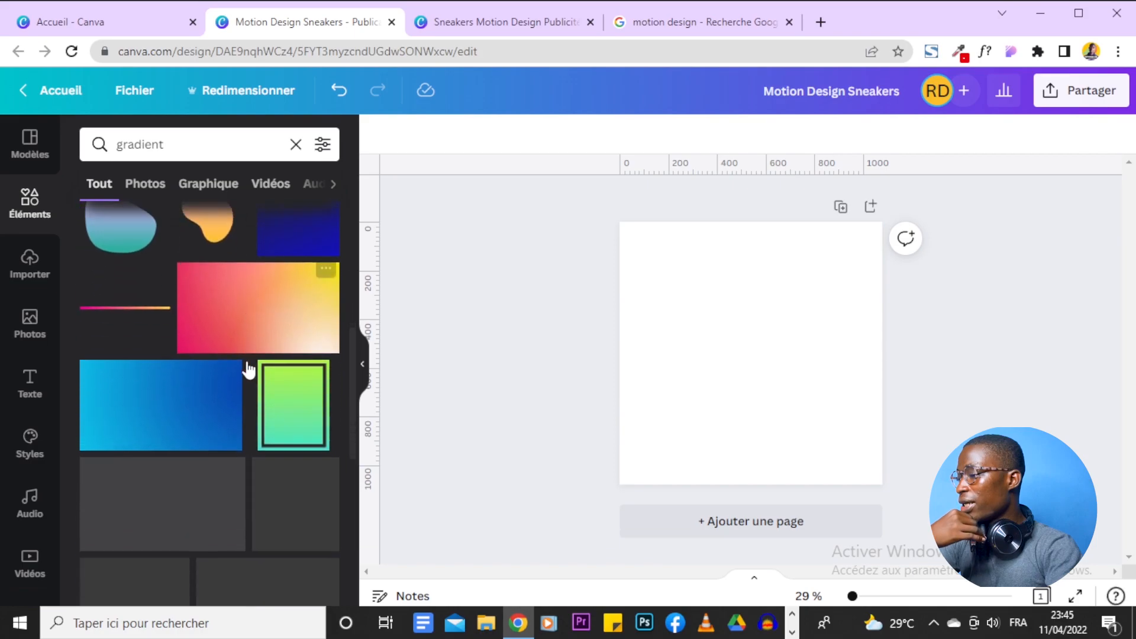
scroll(247, 362, down, 2)
scroll(246, 362, up, 7)
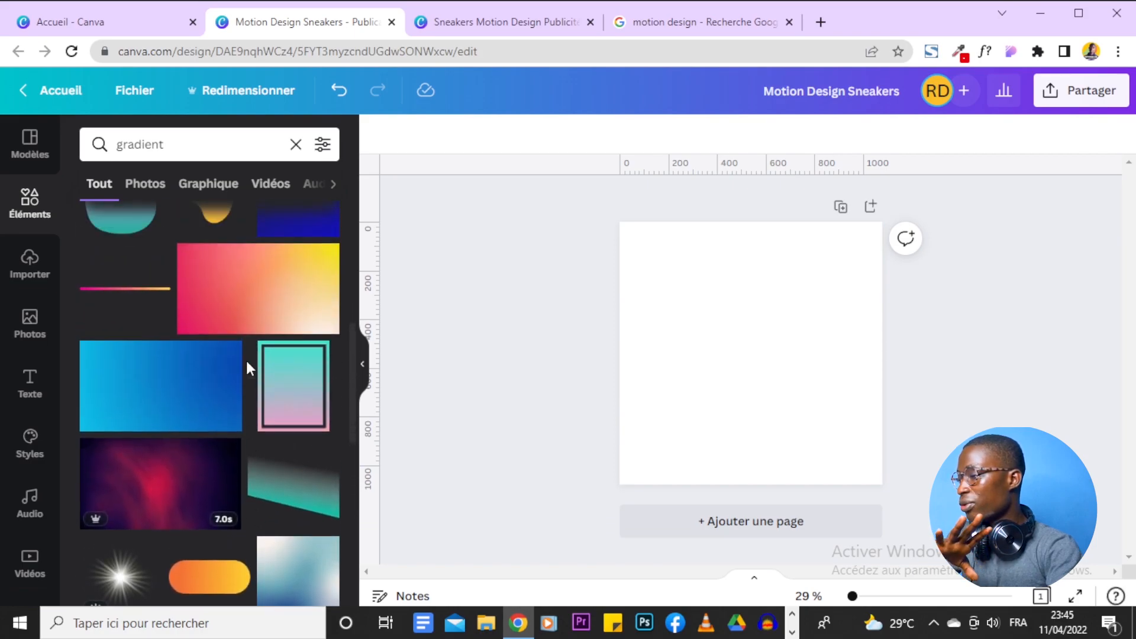
scroll(246, 361, down, 4)
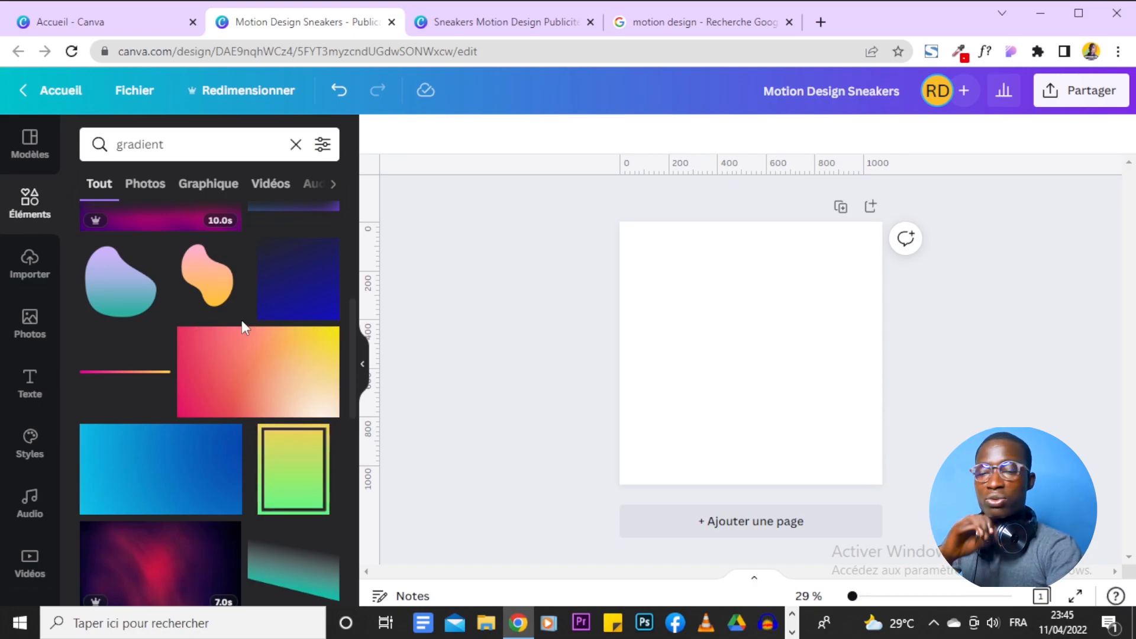
click(503, 22)
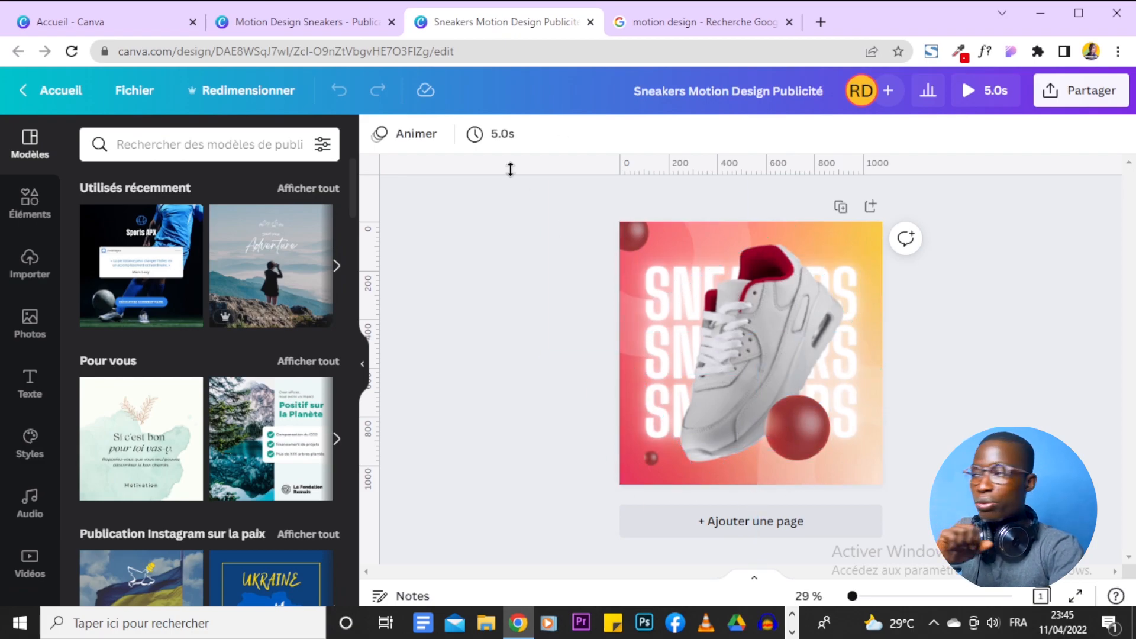
click(331, 22)
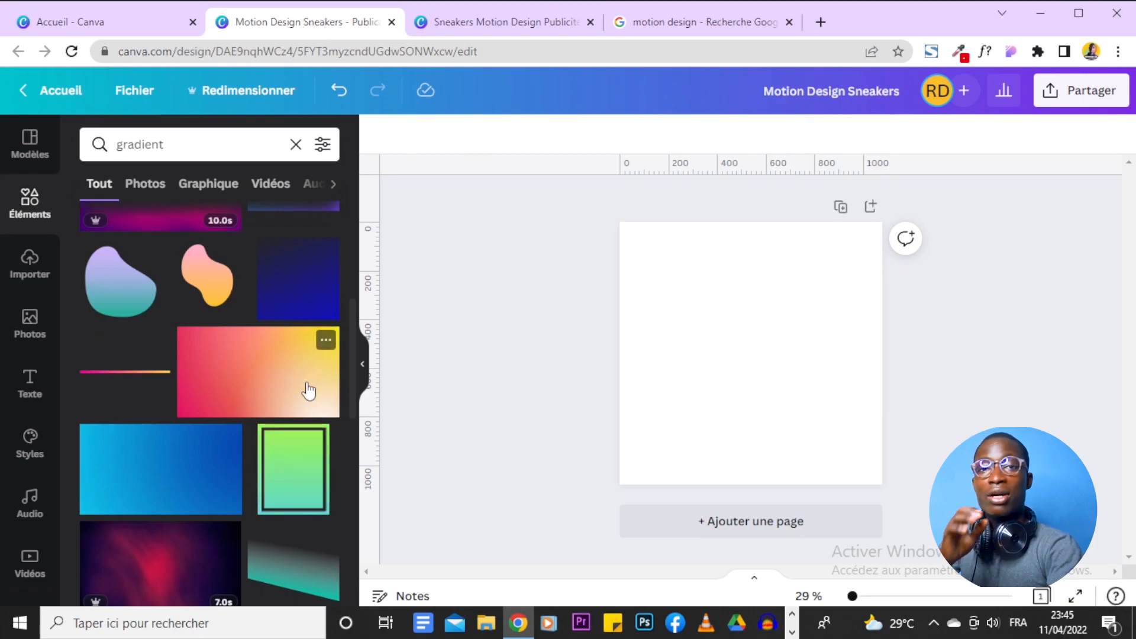
drag(294, 398, 626, 234)
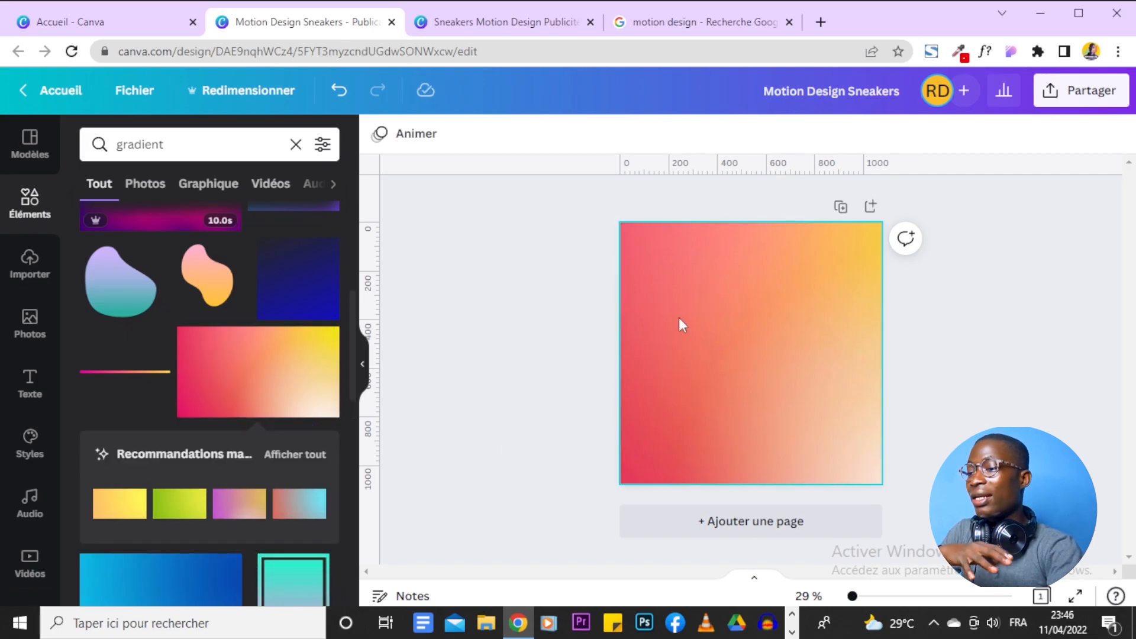
click(806, 311)
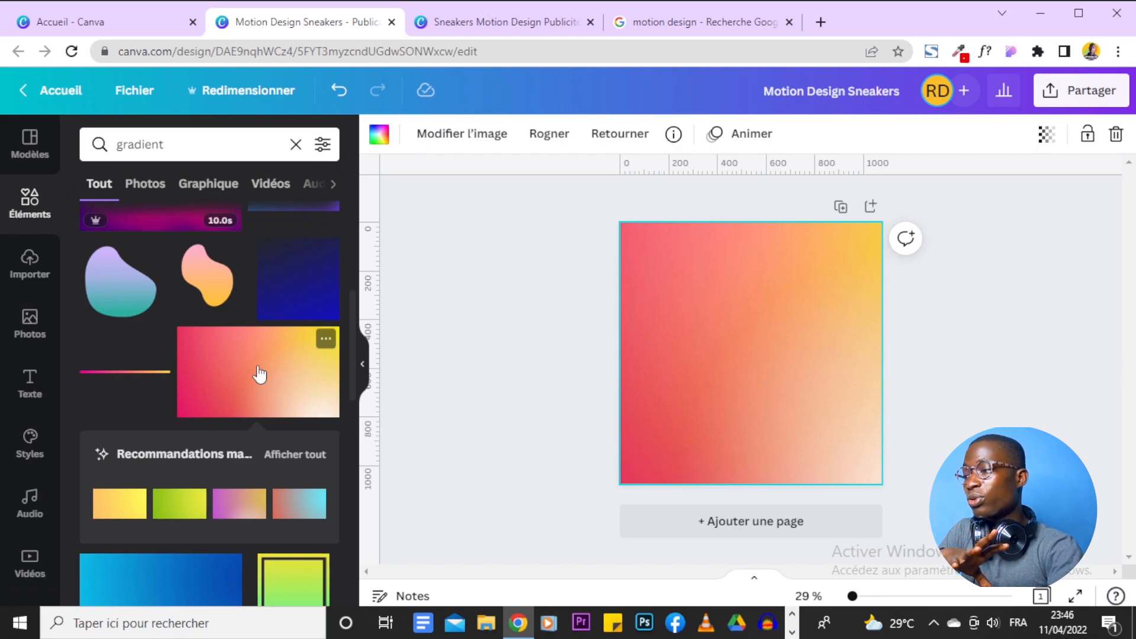
scroll(260, 374, up, 5)
click(135, 261)
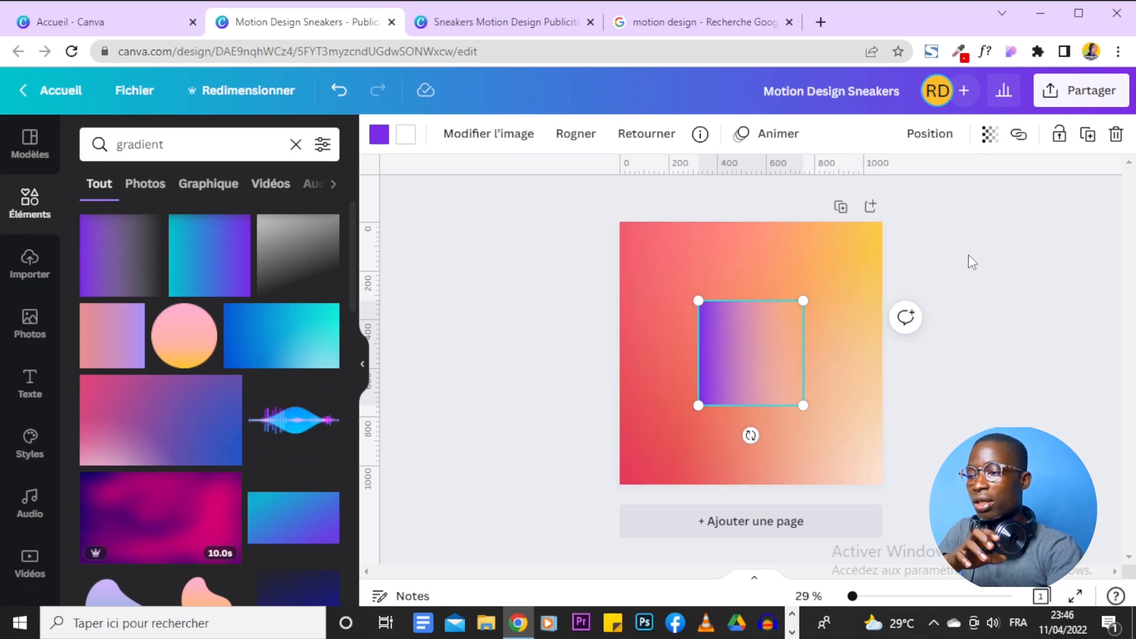
click(1116, 135)
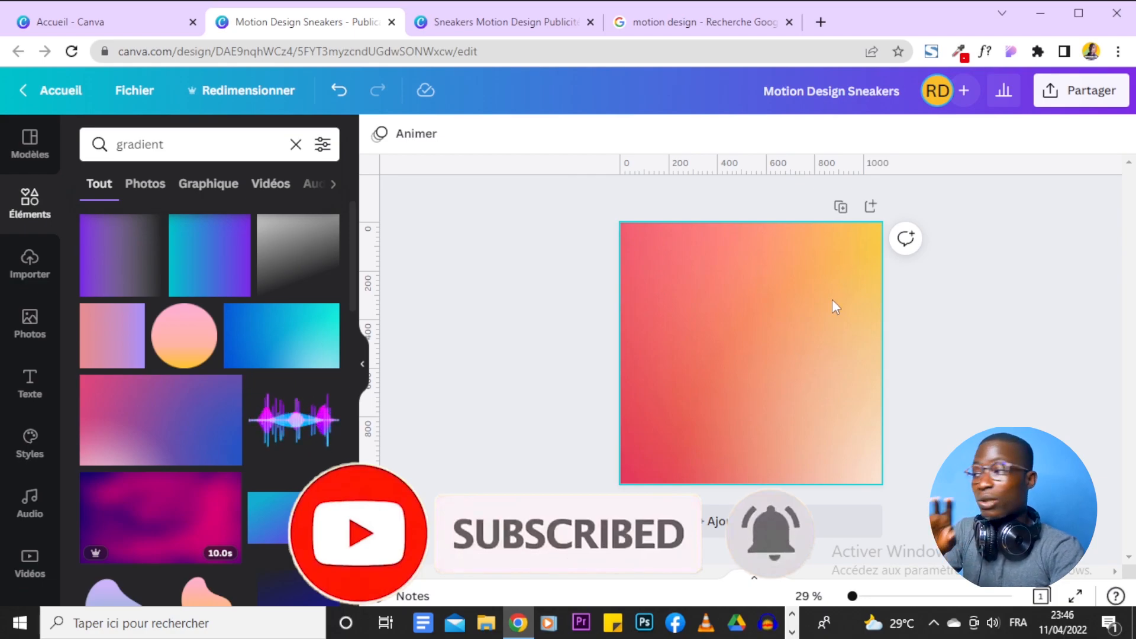
click(210, 261)
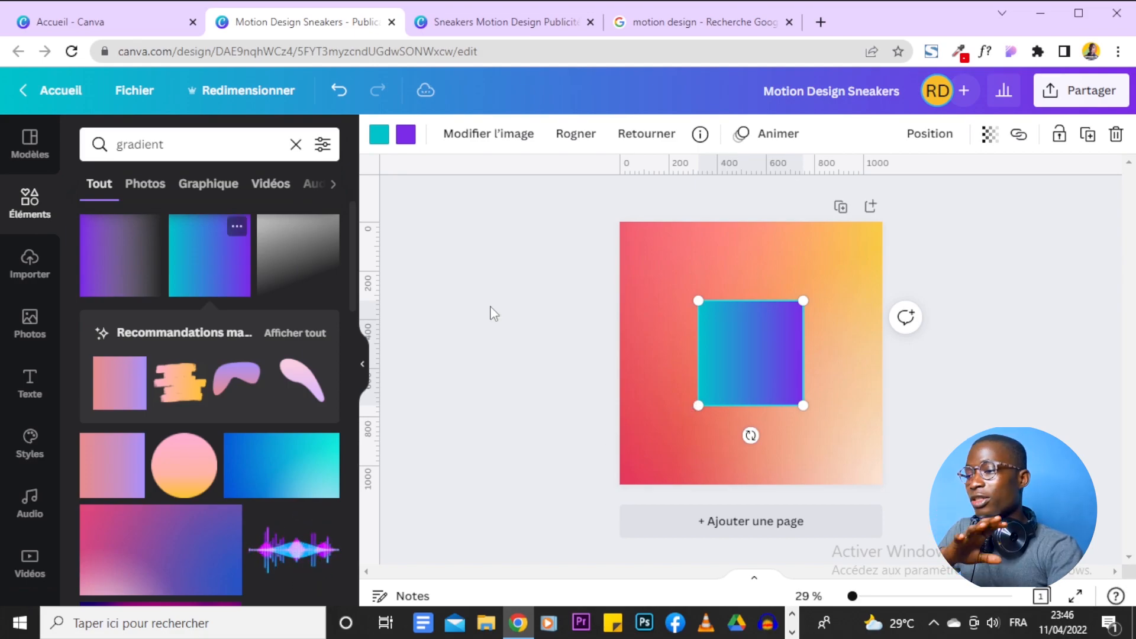
click(1116, 137)
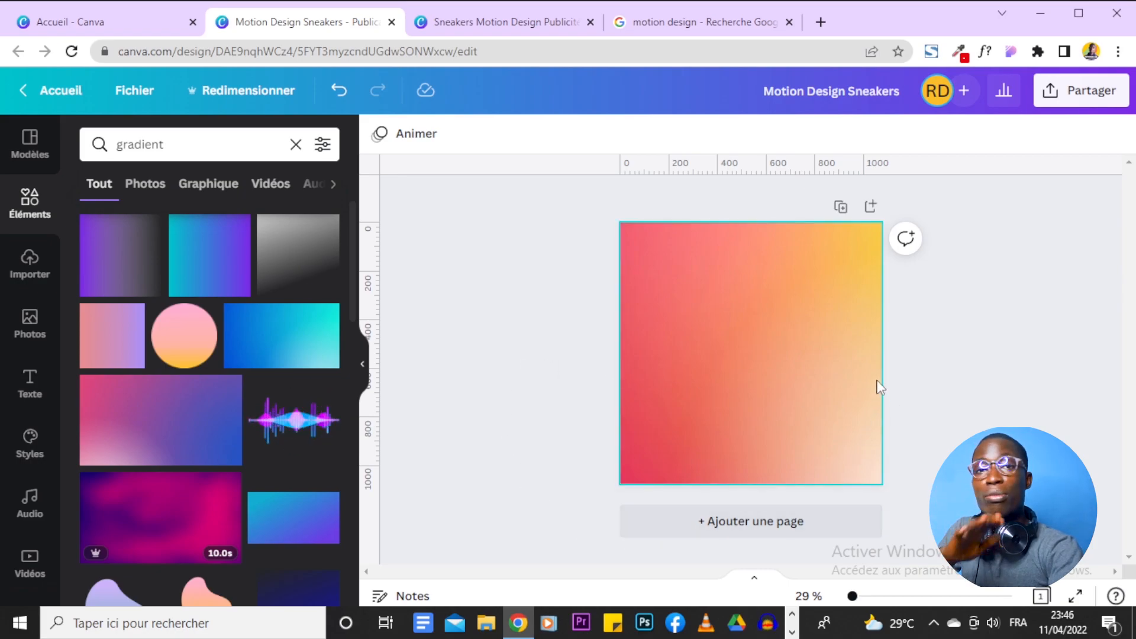
- Add a title text box to the page reading "SNEAKERS"
click(27, 394)
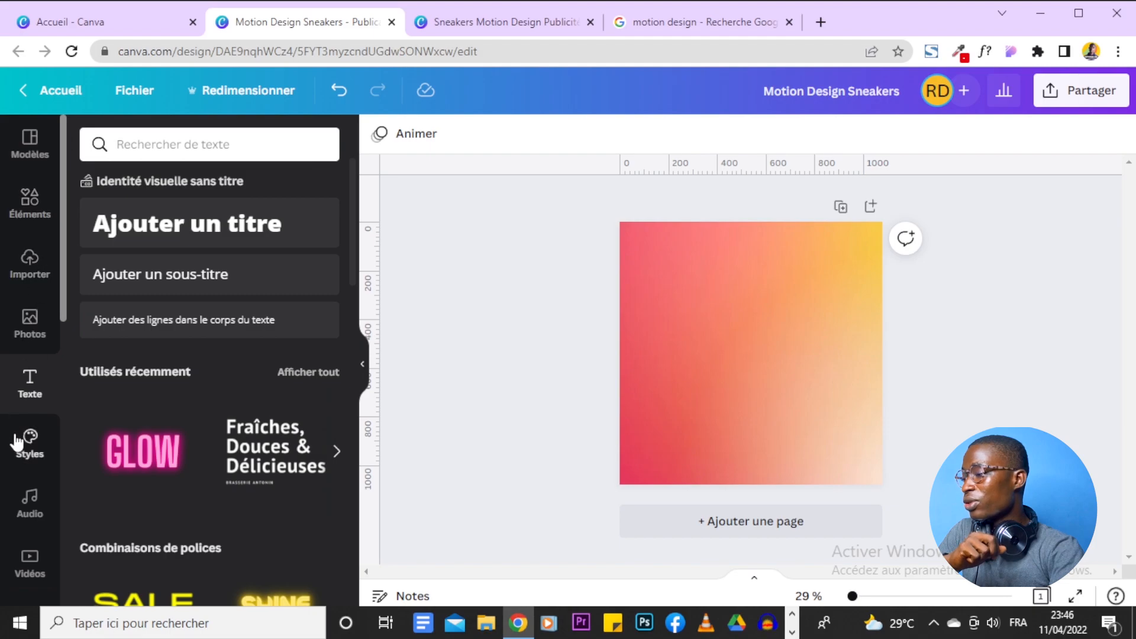
click(231, 226)
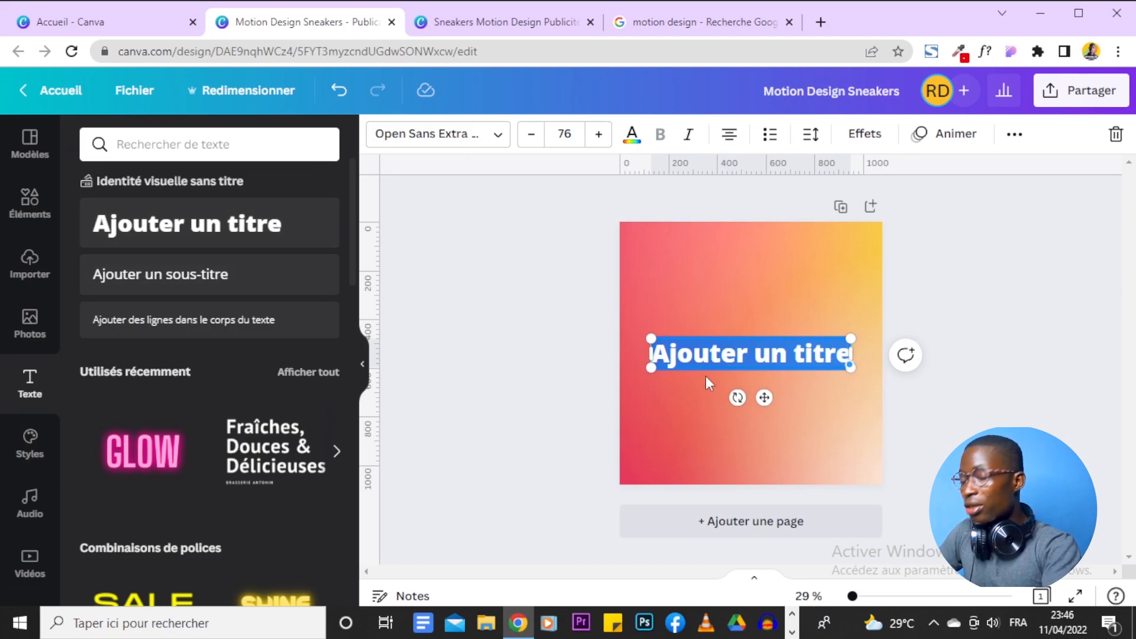
text(SNEAKERS)
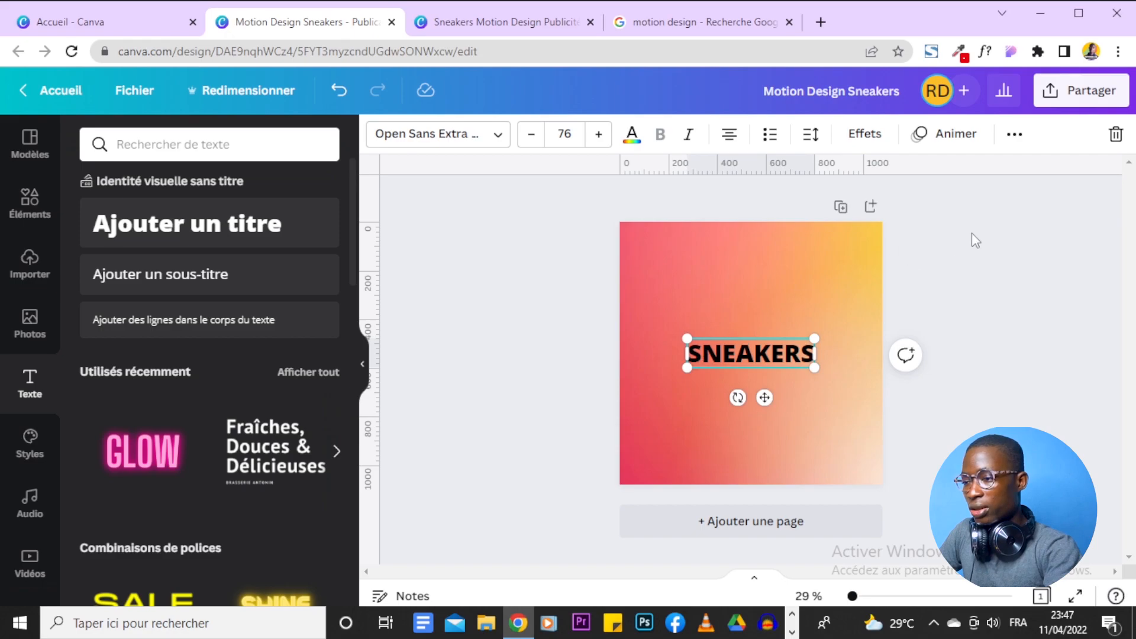
click(940, 286)
- Enlarge the SNEAKERS title to font size 125 so it nearly spans the page, and move it to the page's upper part
click(800, 351)
drag(815, 339, 828, 307)
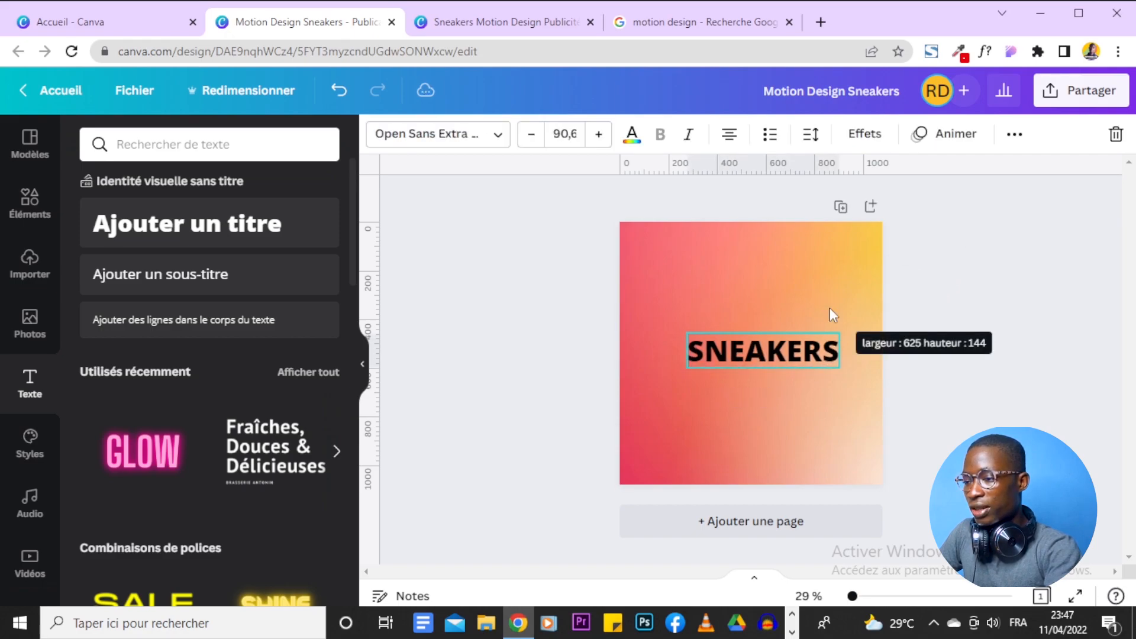
drag(669, 326, 645, 322)
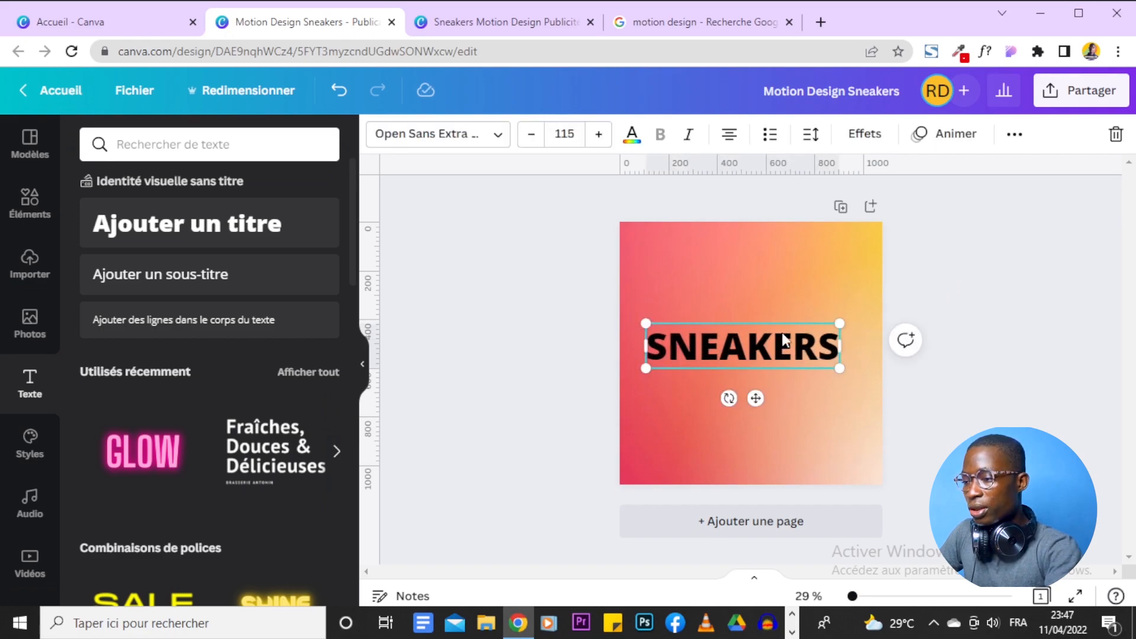
drag(838, 320, 858, 319)
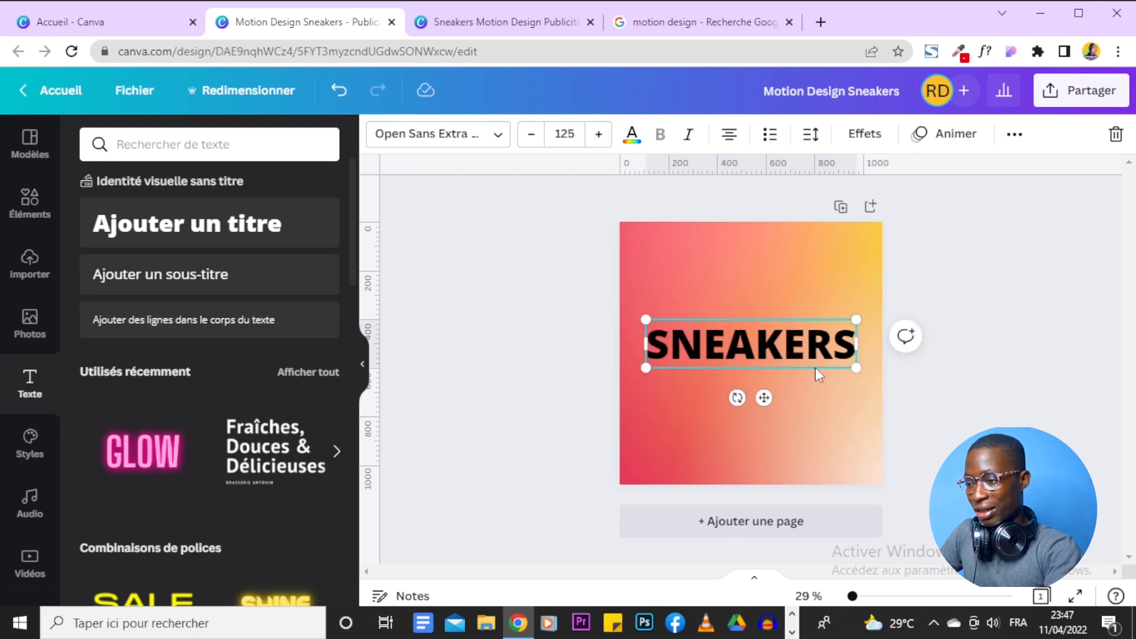
drag(768, 399, 769, 350)
click(842, 324)
click(803, 306)
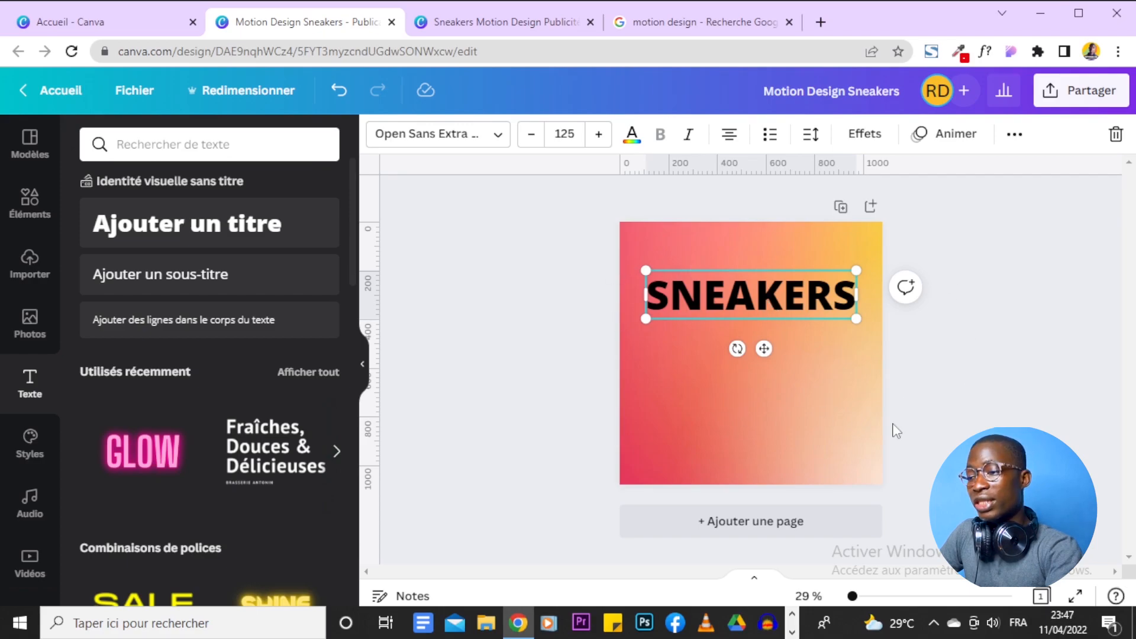
- Check the title font in the finished sneakers design and apply the same font, Big Shoulders Display, to the SNEAKERS title
click(543, 22)
click(690, 281)
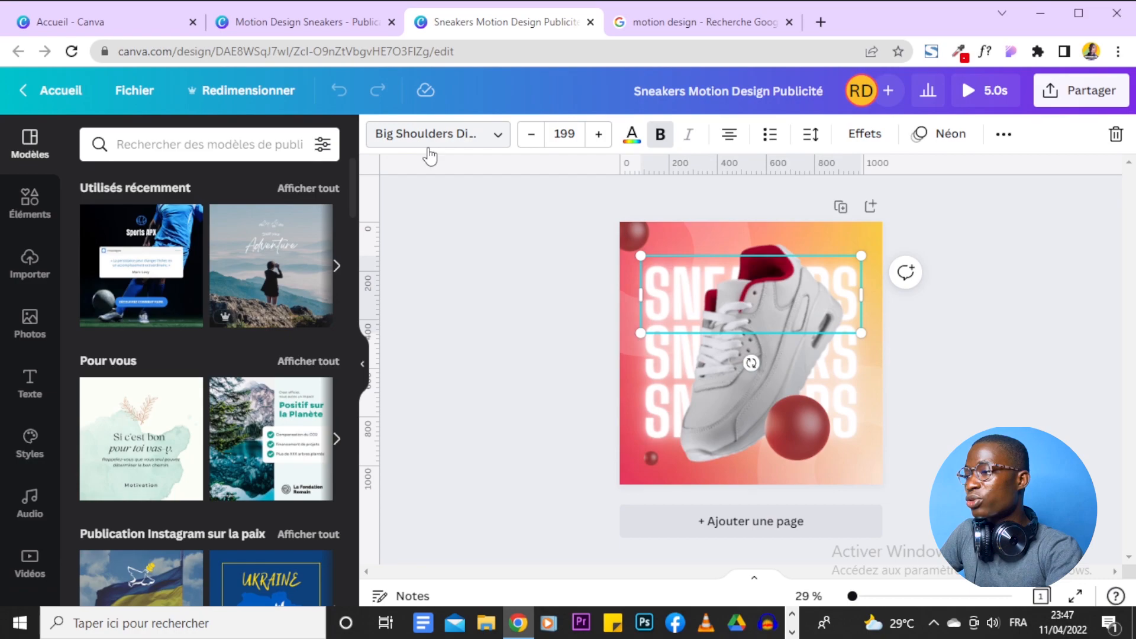
click(290, 22)
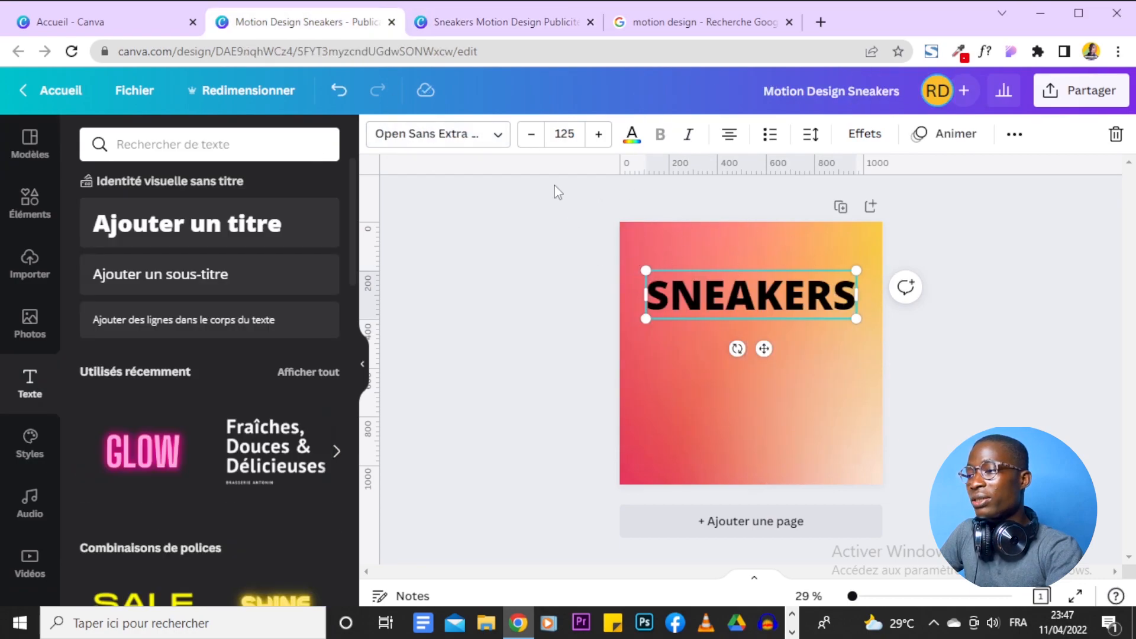
click(469, 137)
click(306, 148)
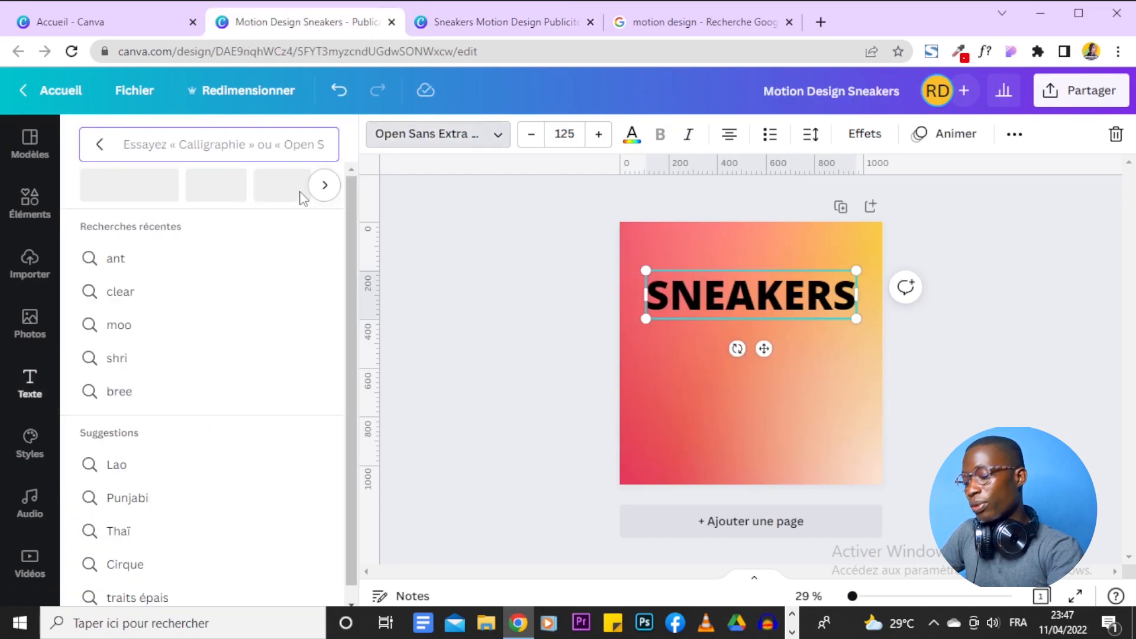
text(B)
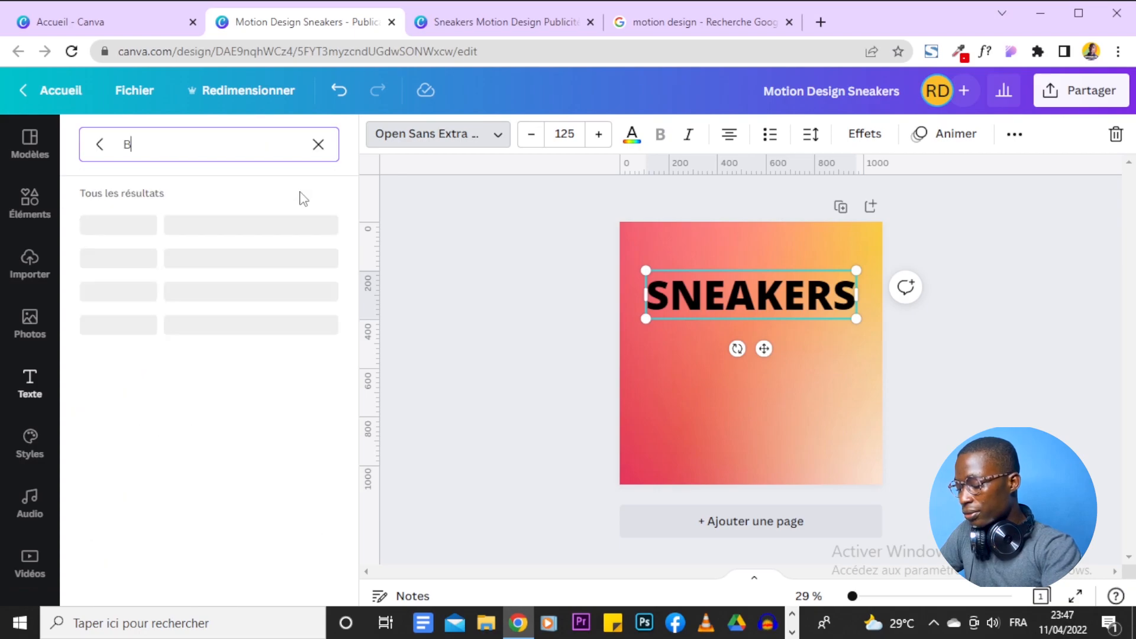
text(IG SH)
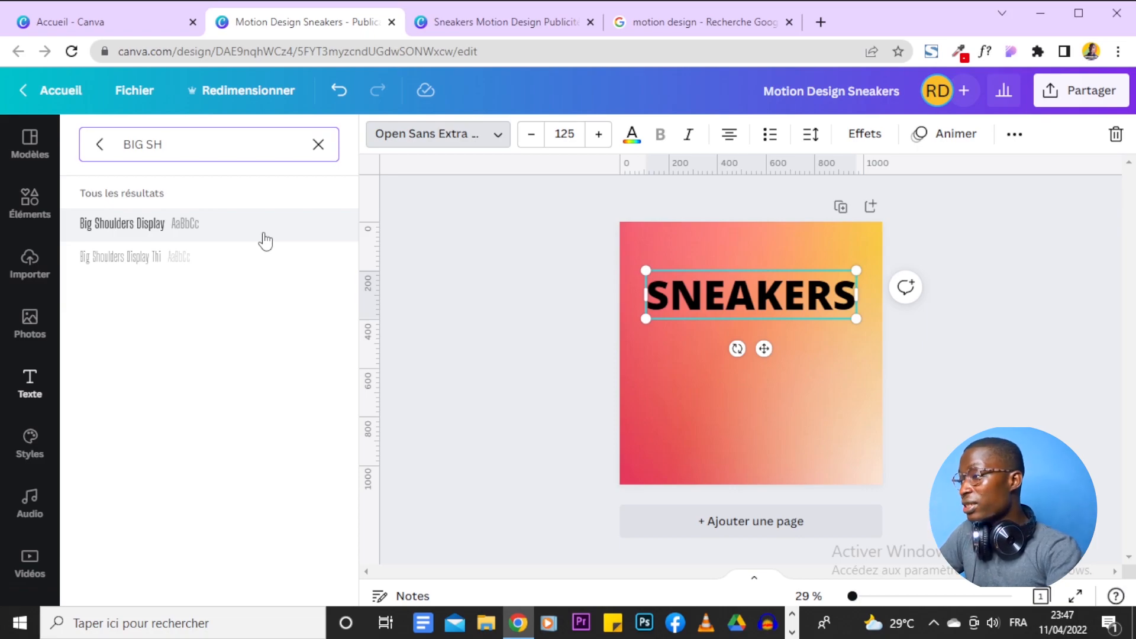
click(107, 225)
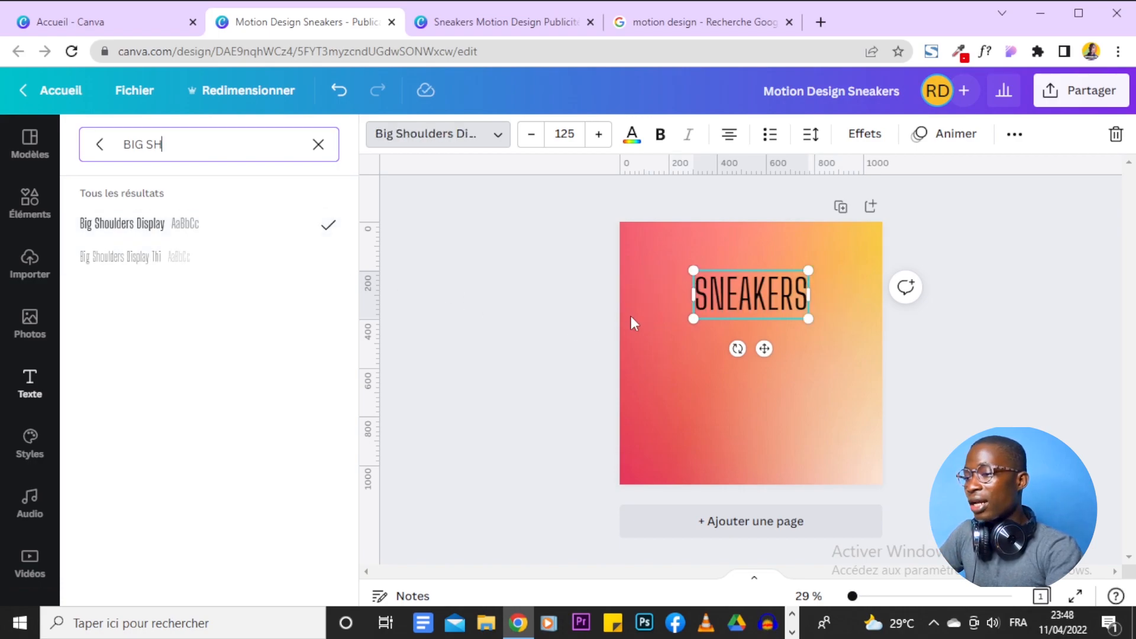
- Enlarge the SNEAKERS title to font size 229 so it nearly spans the page width
drag(694, 320, 647, 336)
drag(810, 269, 858, 252)
click(1029, 272)
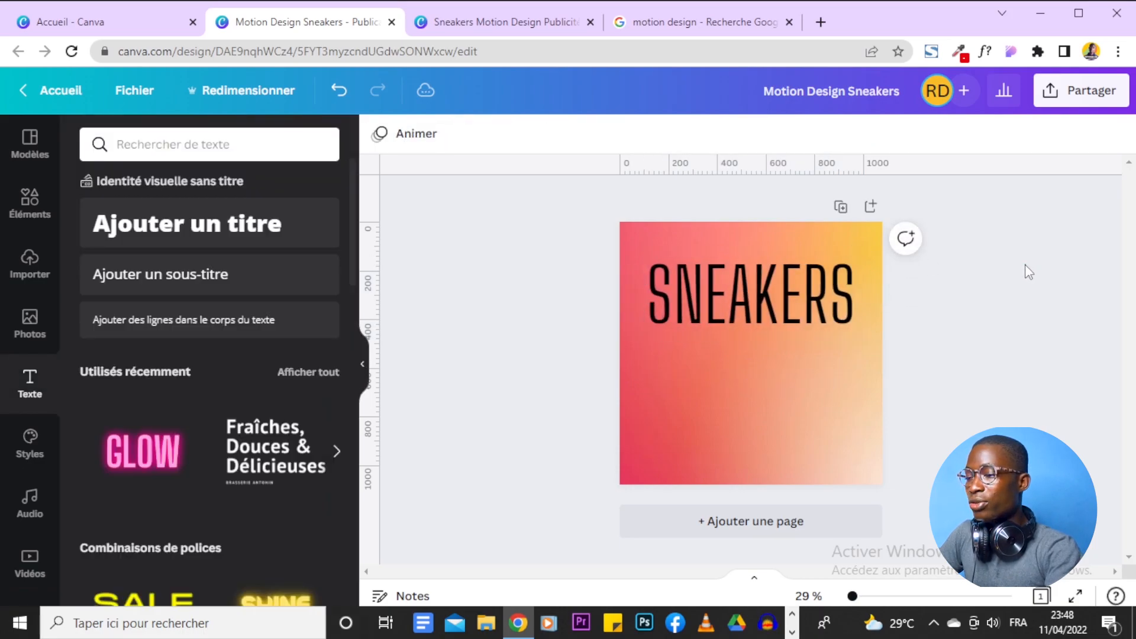
- Apply the Néon text effect to the SNEAKERS title and colour it white
click(781, 299)
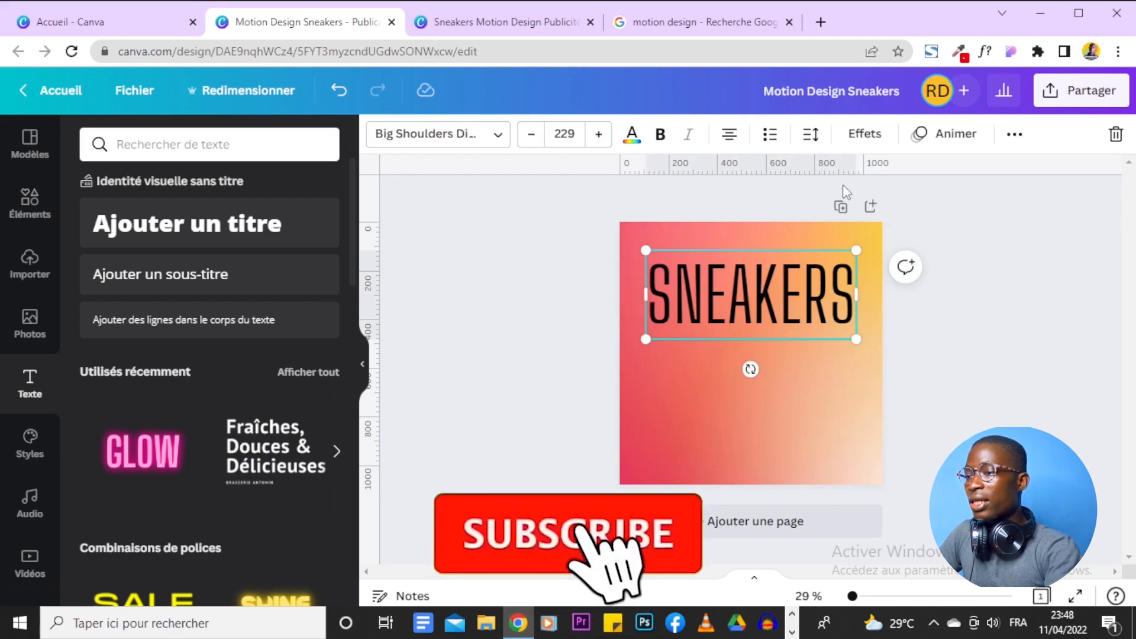
click(860, 135)
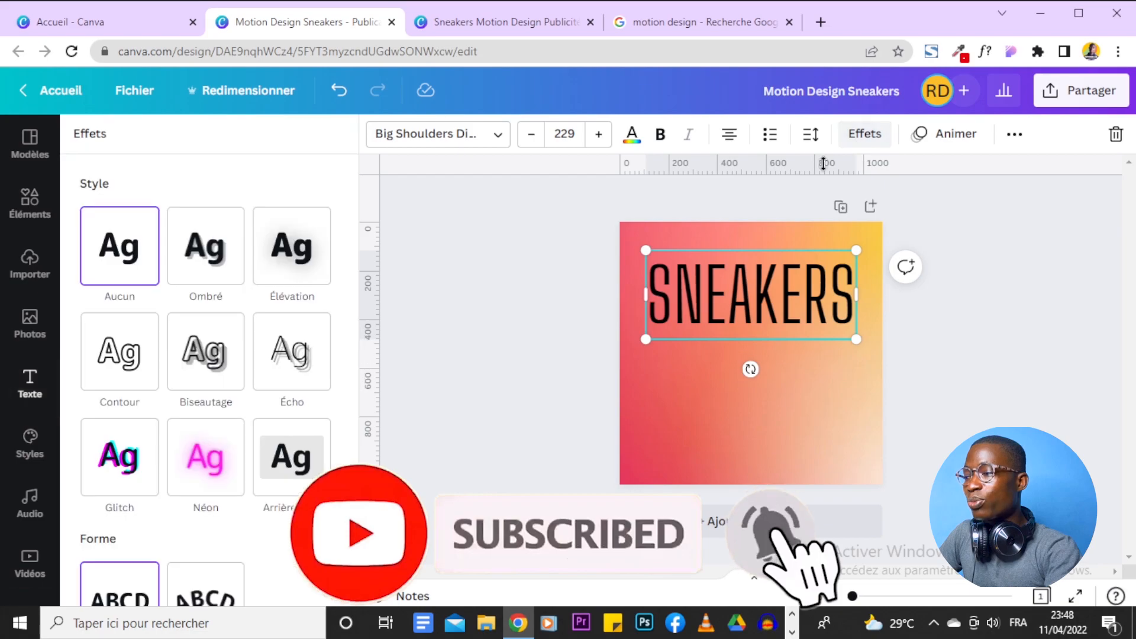
click(478, 25)
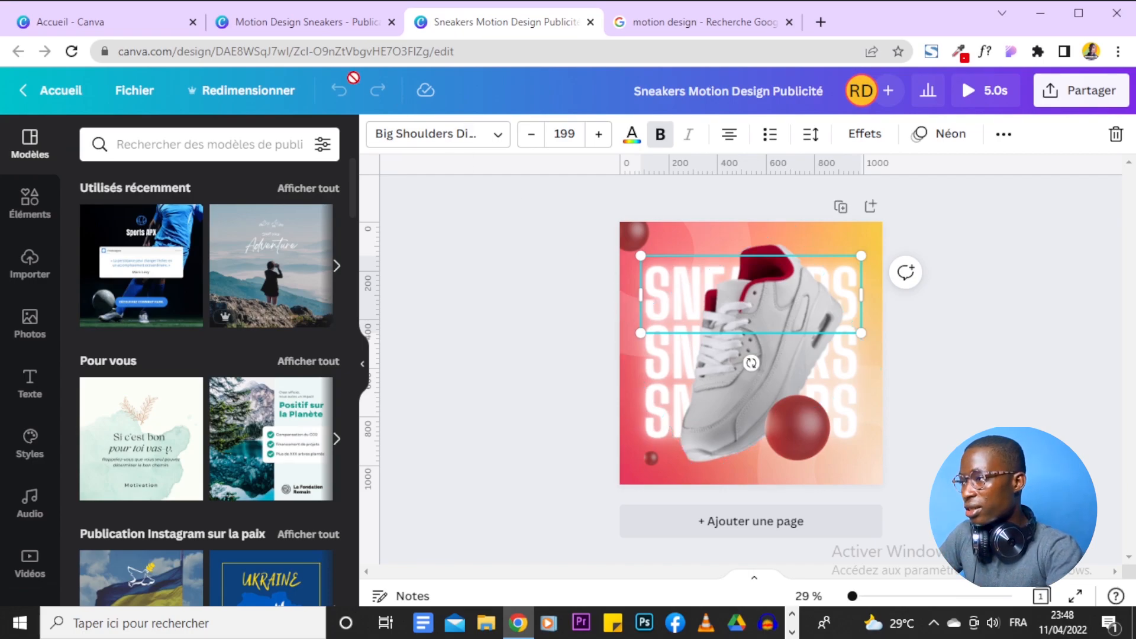
click(291, 32)
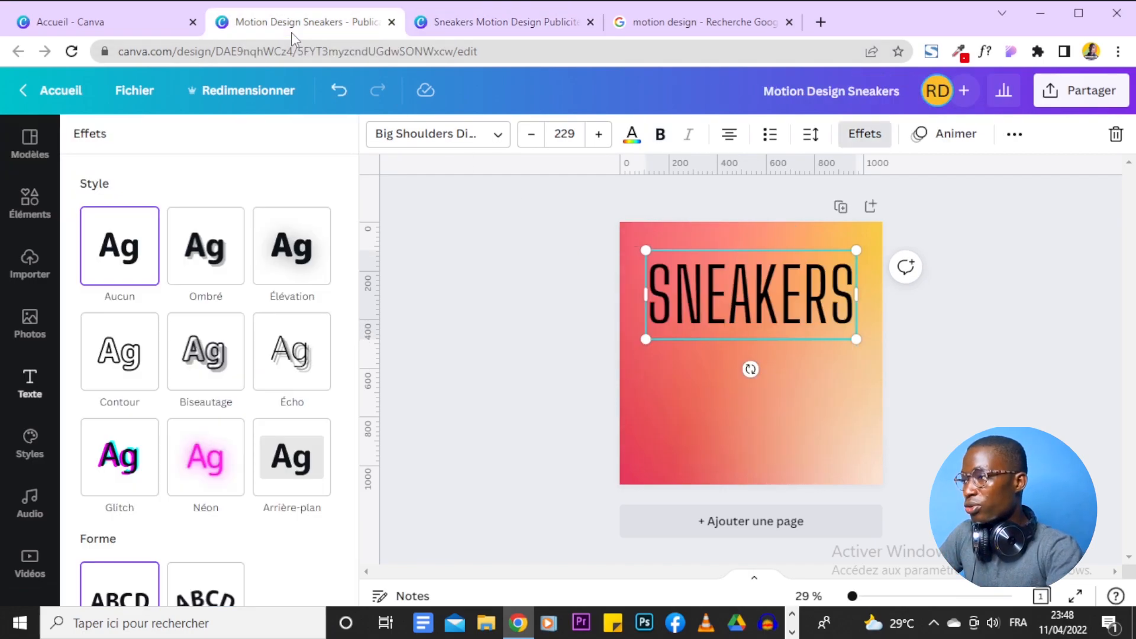
click(861, 134)
click(861, 134)
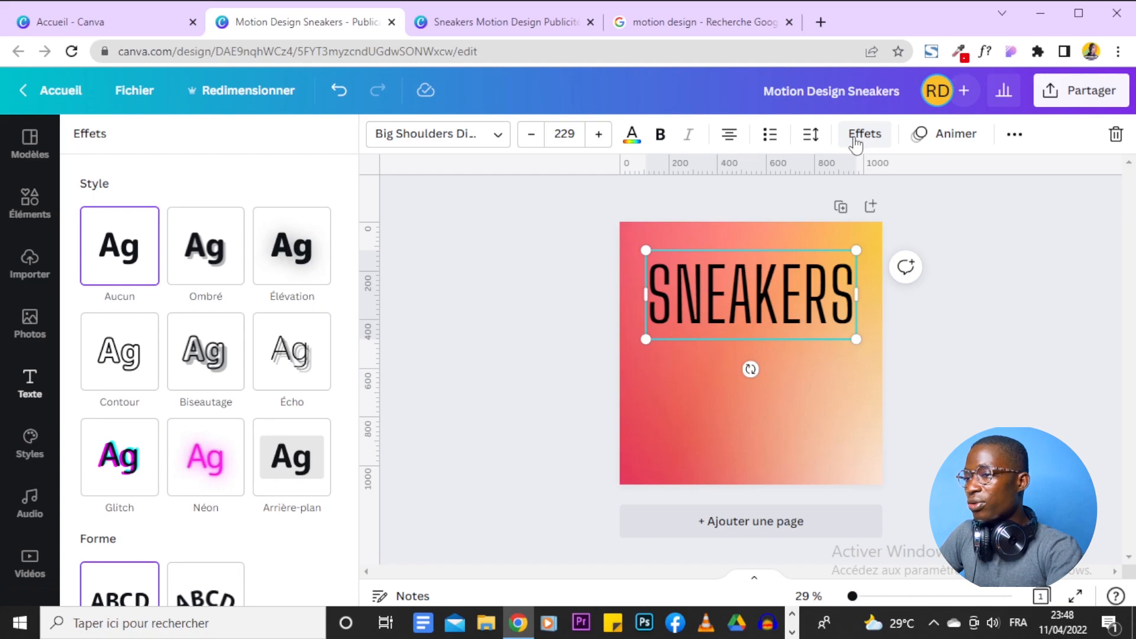
scroll(317, 306, down, 1)
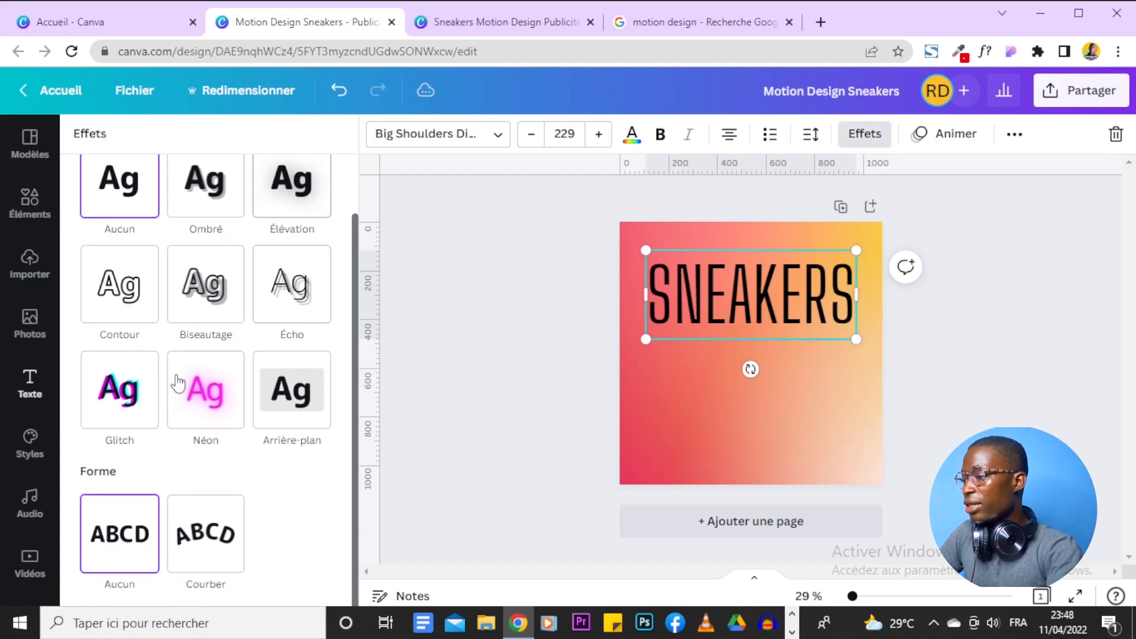
click(197, 398)
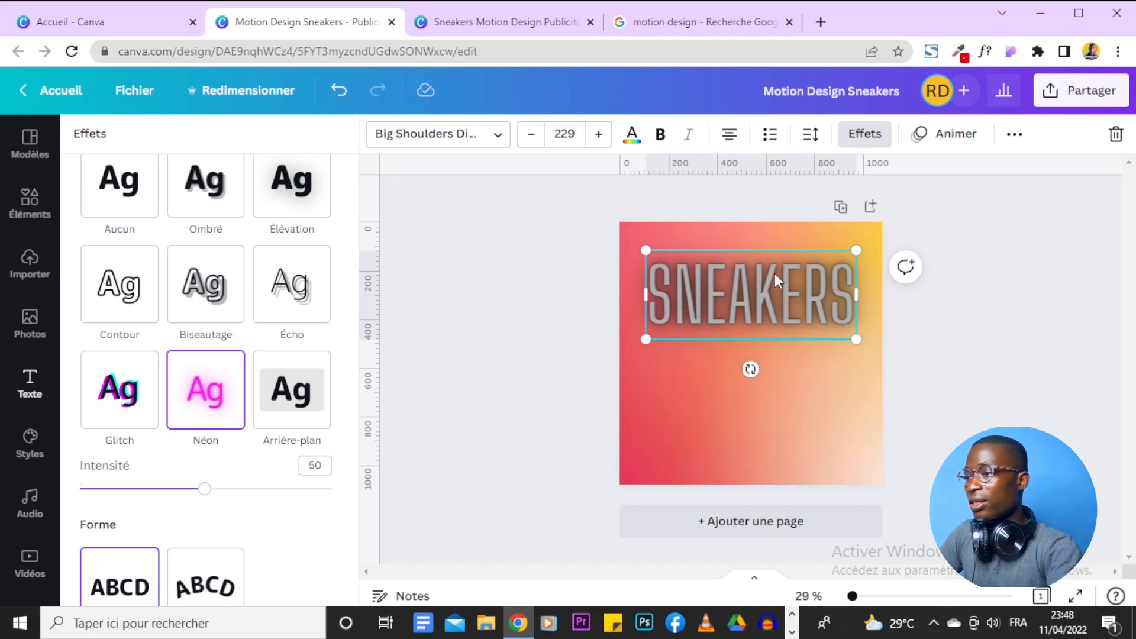
click(631, 142)
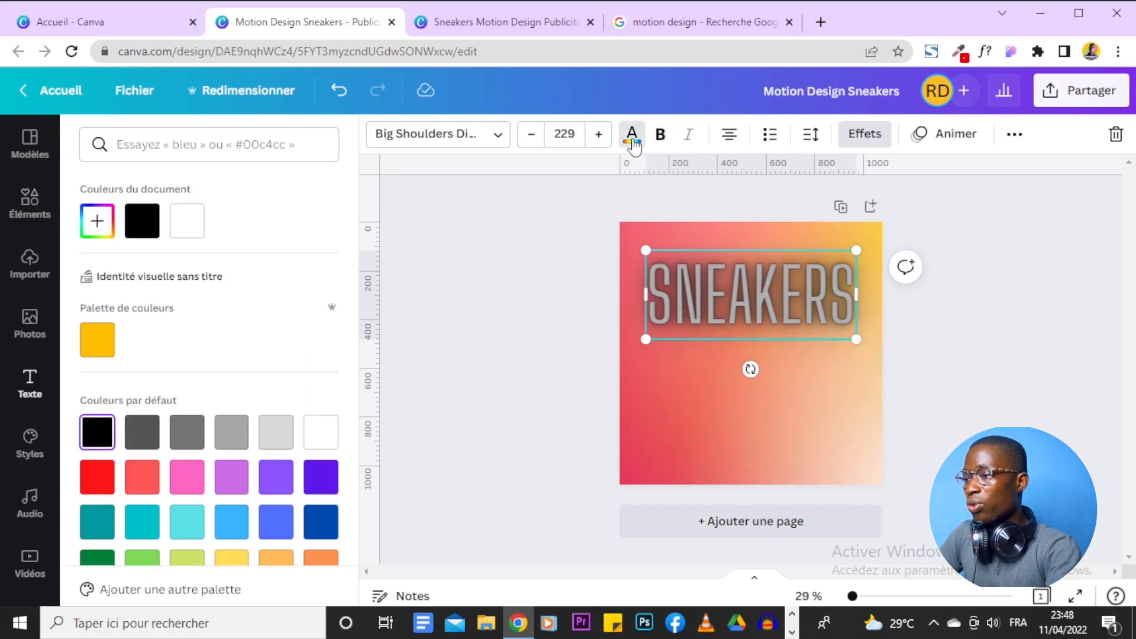
click(188, 233)
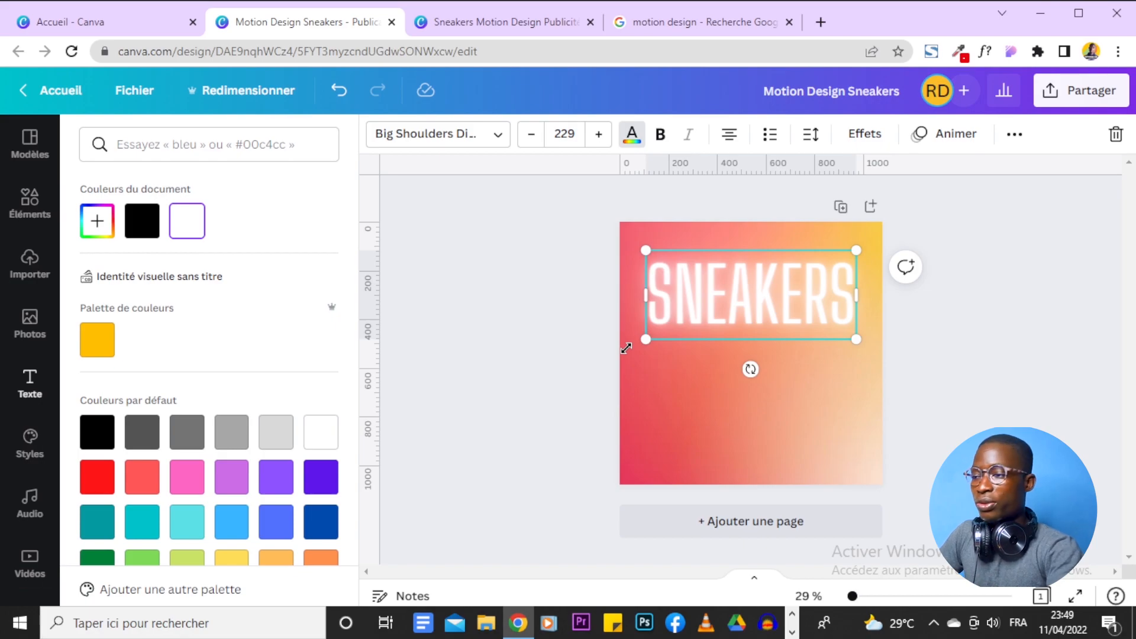
- Duplicate the neon SNEAKERS title twice and stack the copies evenly beneath the original
click(738, 294)
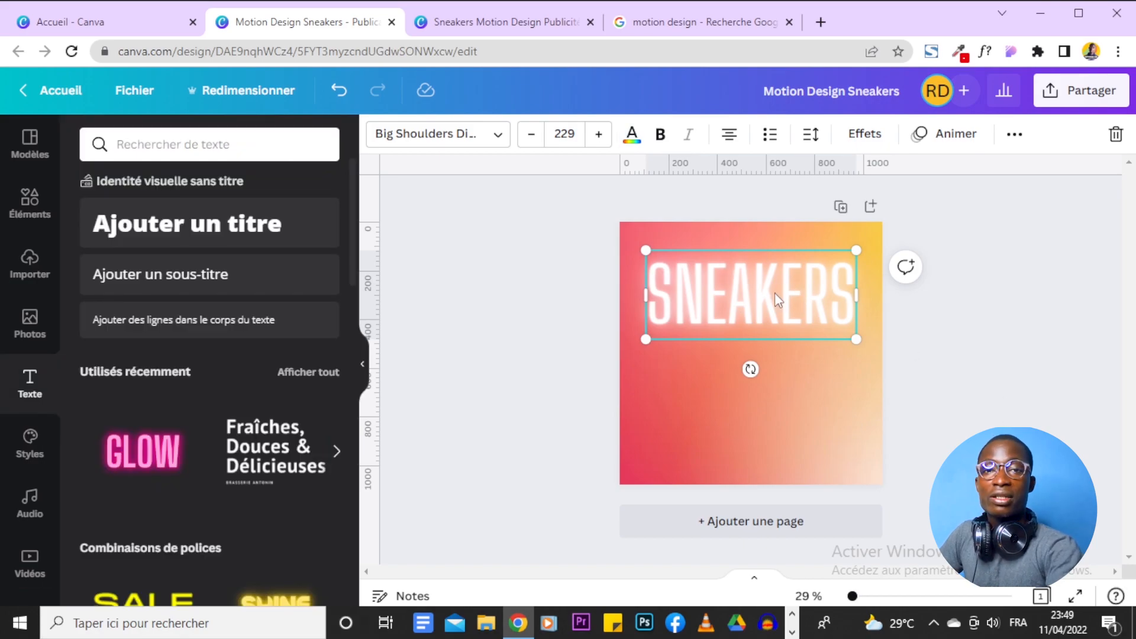
key(ctrl+d)
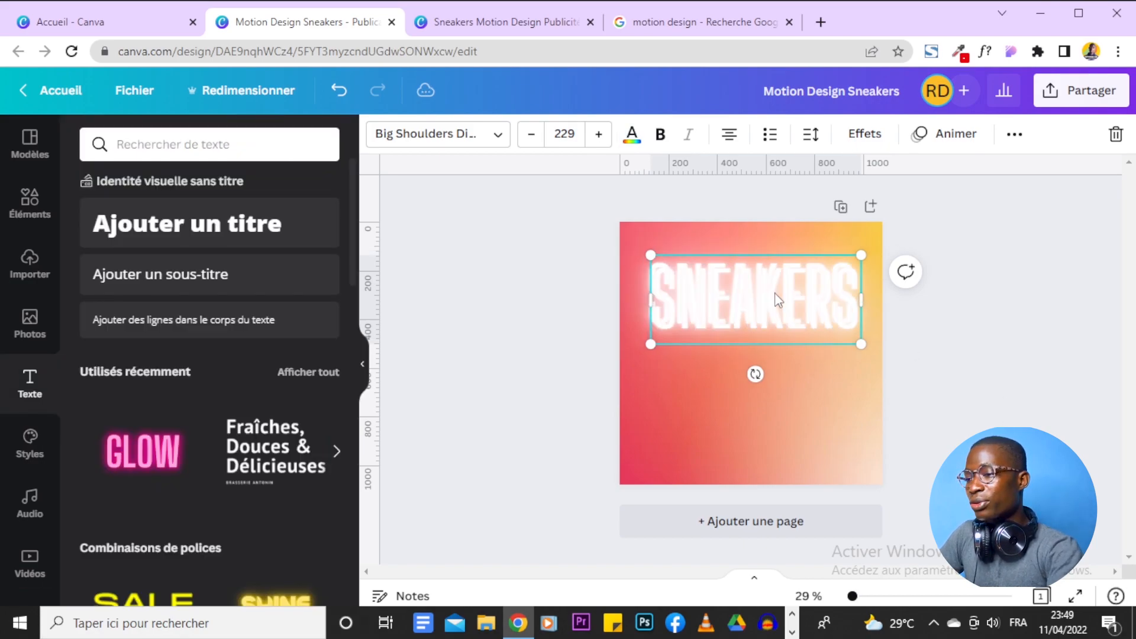
drag(775, 299, 769, 364)
key(ctrl+d)
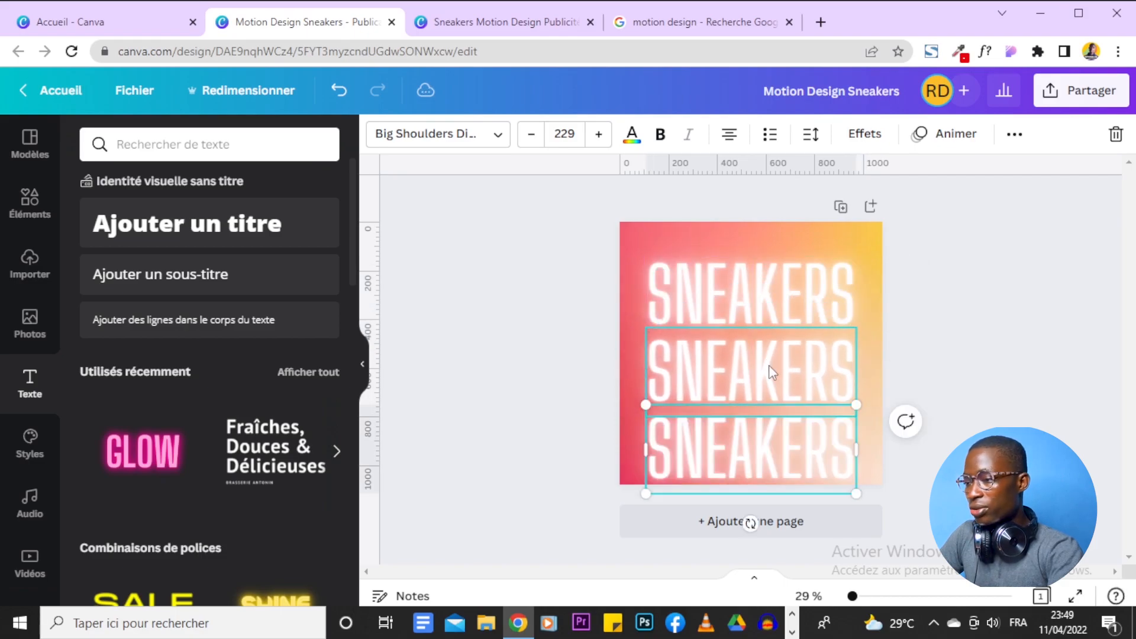
- Move all three SNEAKERS titles up together so the stack is vertically centred on the page
click(941, 304)
drag(1006, 484, 742, 283)
drag(758, 360, 766, 362)
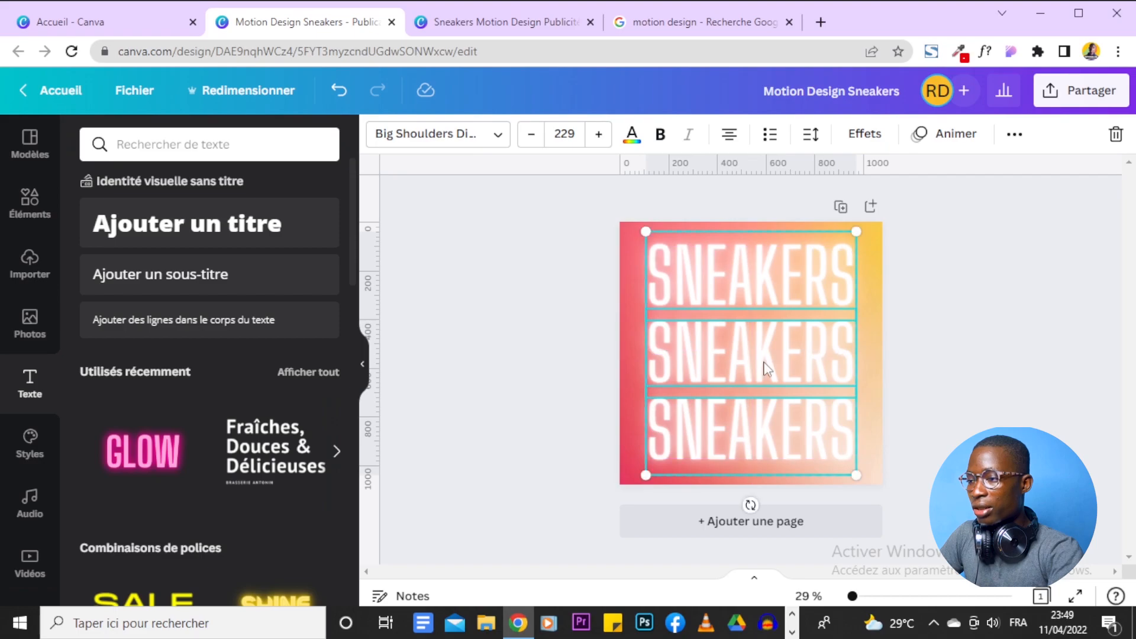
click(1046, 358)
drag(1024, 495, 756, 259)
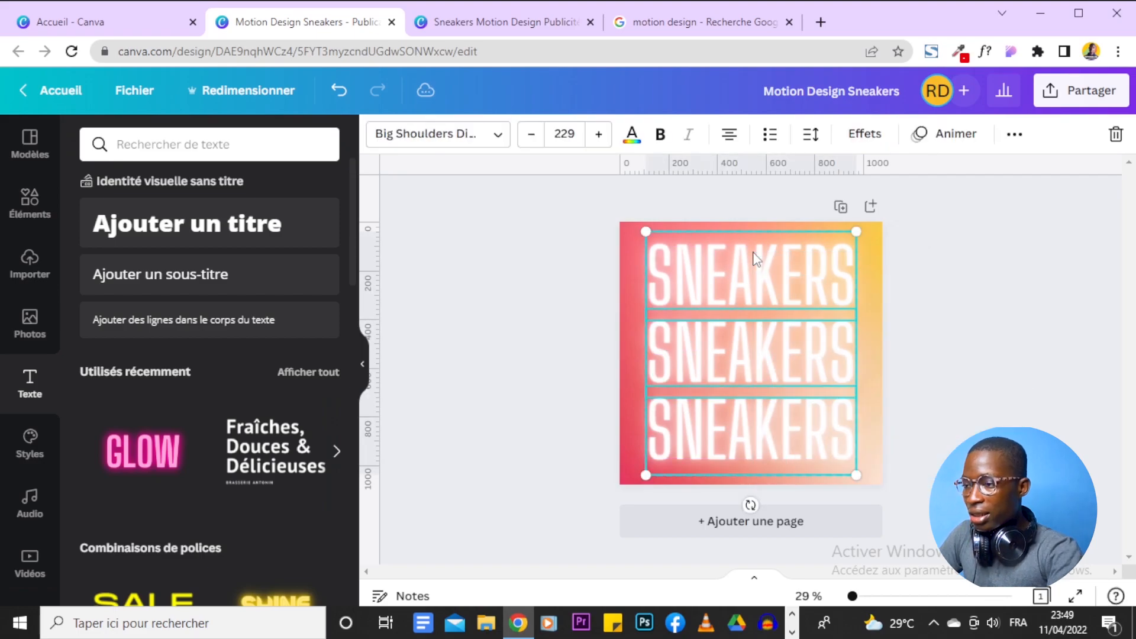
click(1014, 135)
click(845, 177)
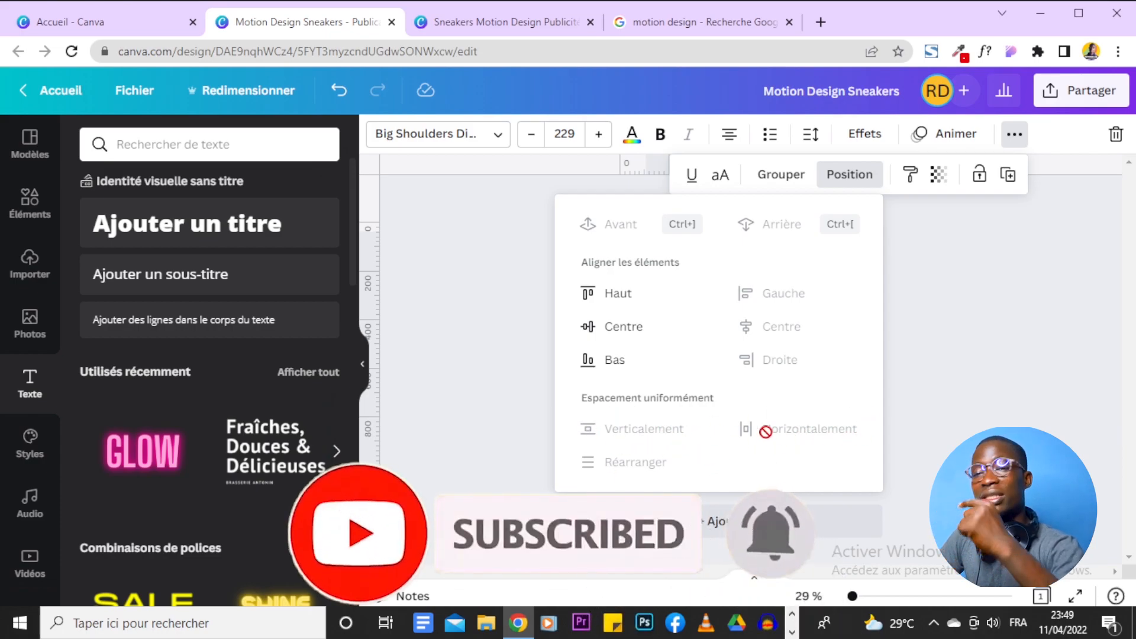
click(958, 325)
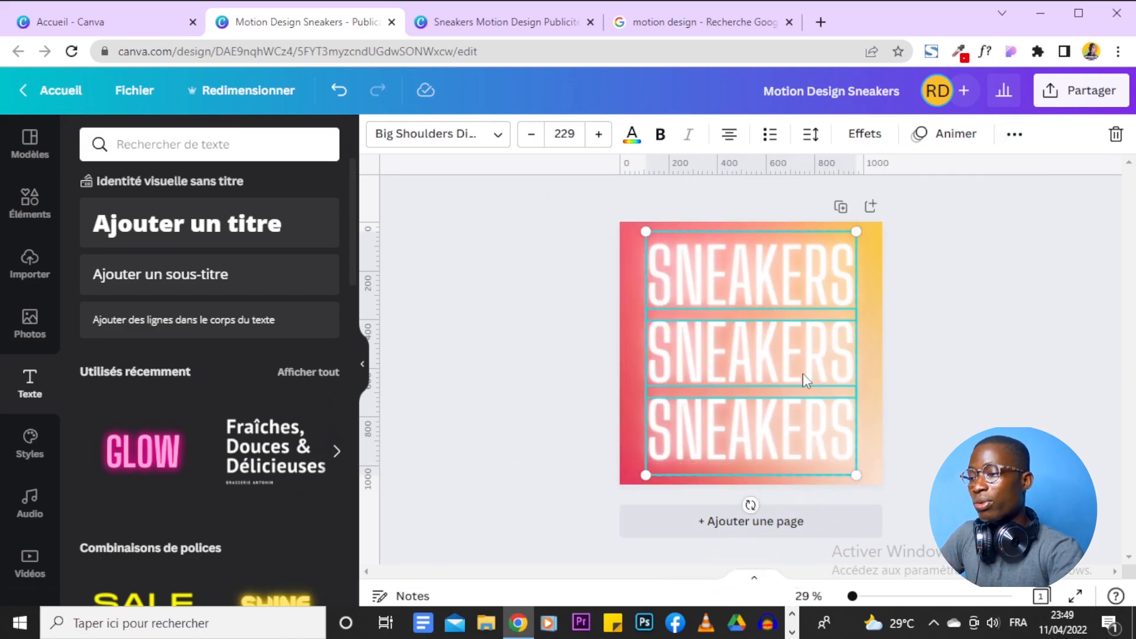
- Make each of the three SNEAKERS titles bold
click(959, 341)
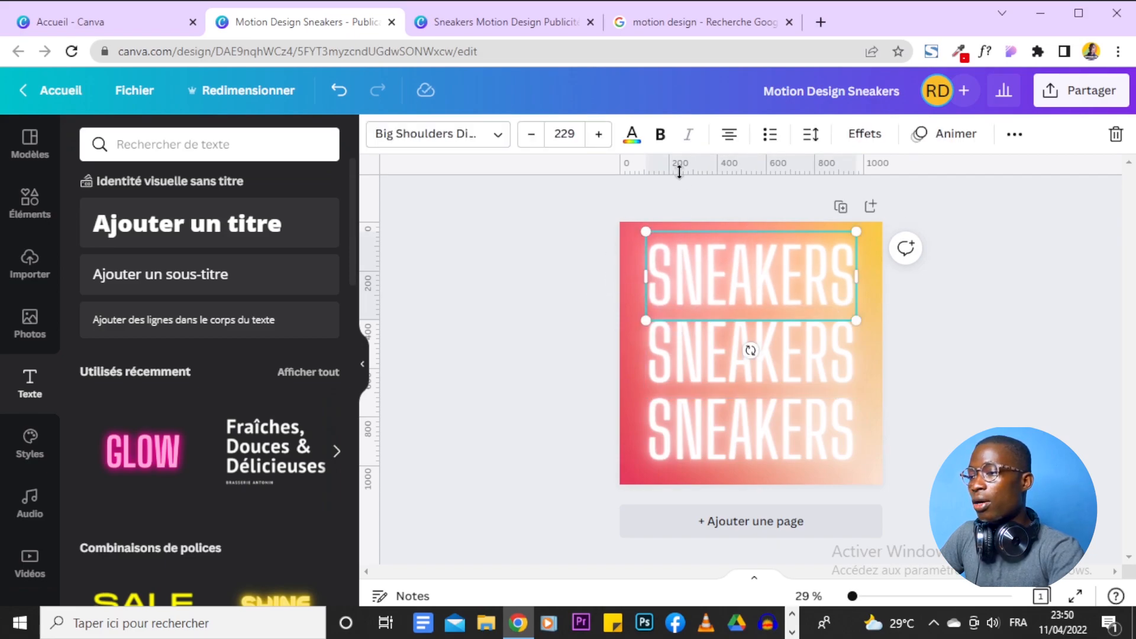
click(660, 134)
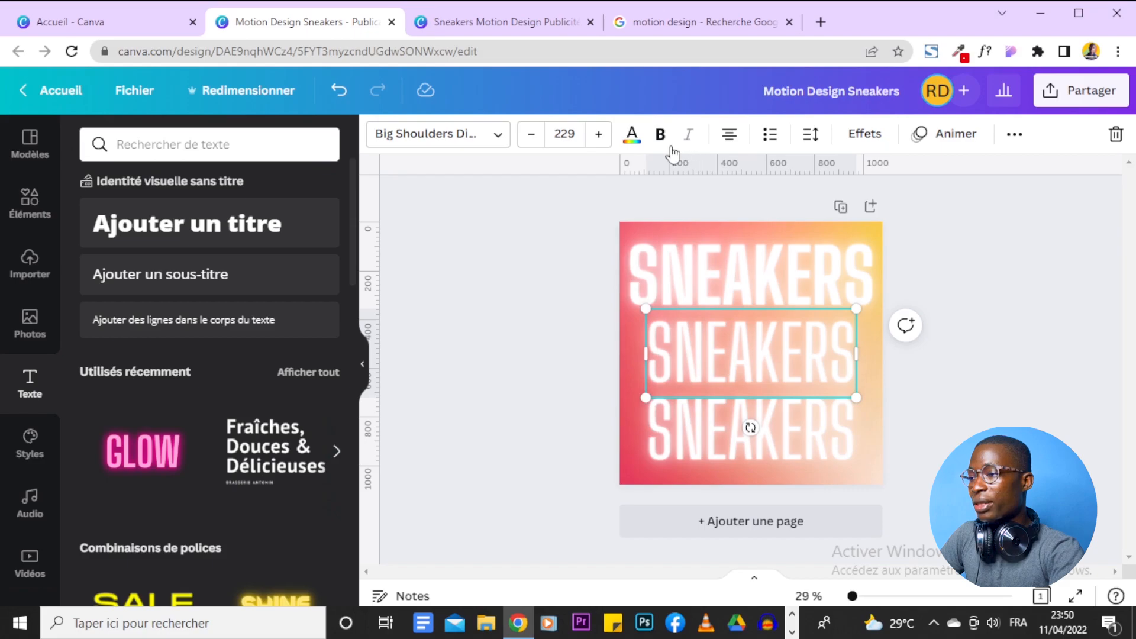
click(660, 135)
click(746, 426)
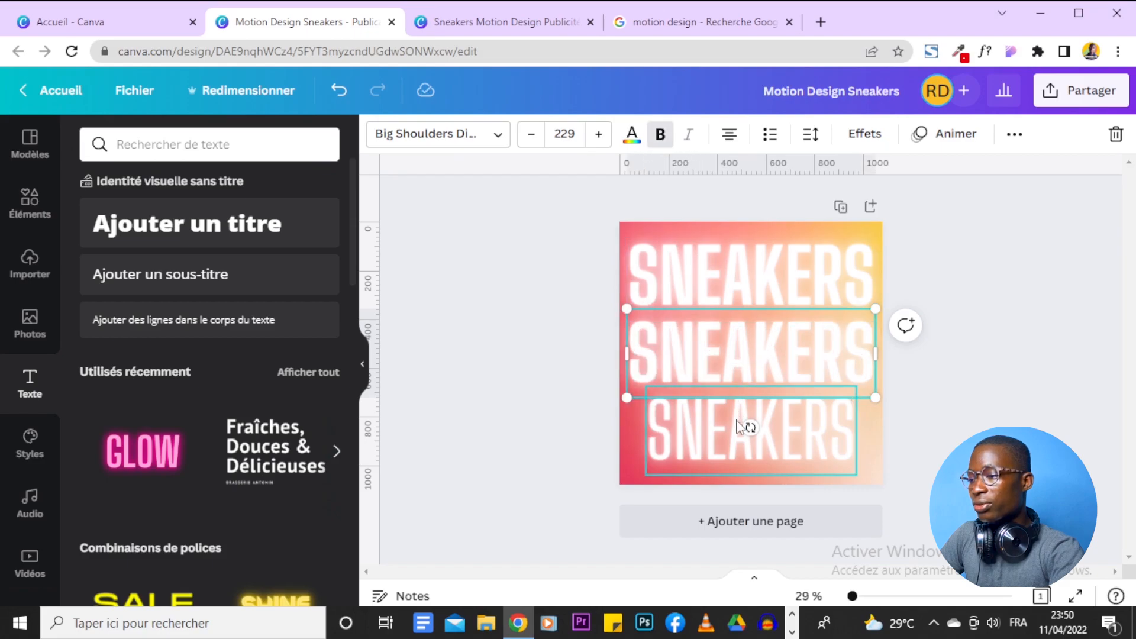
click(661, 135)
- Scale the three SNEAKERS titles down together and centre the stack on the page with a margin all around
drag(573, 252, 891, 476)
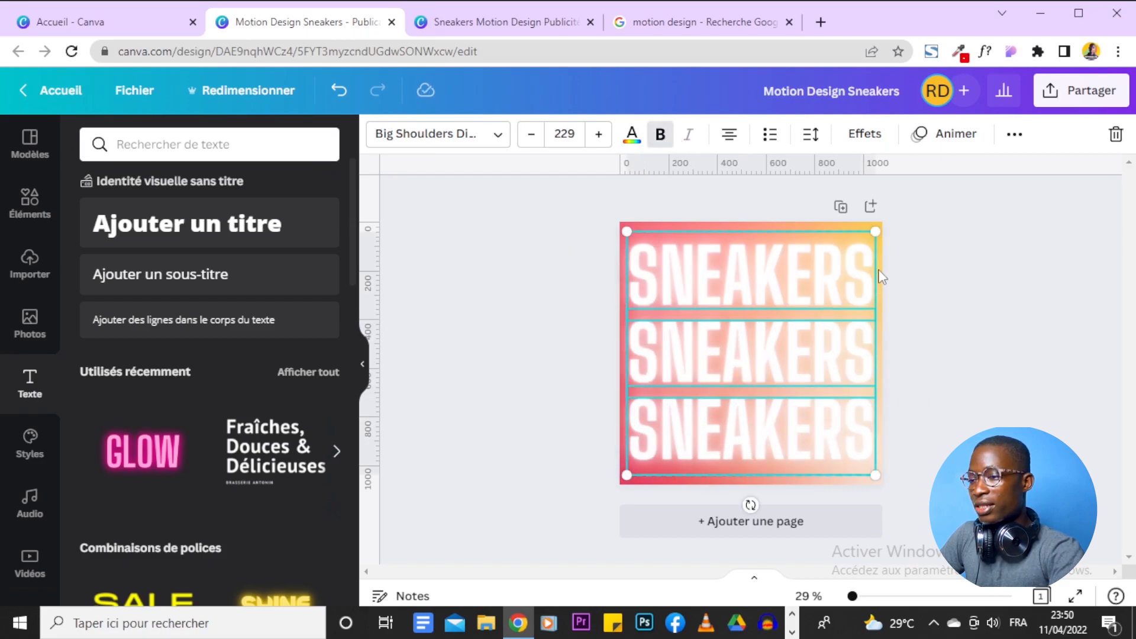
drag(872, 235, 845, 263)
drag(769, 312, 786, 289)
click(981, 317)
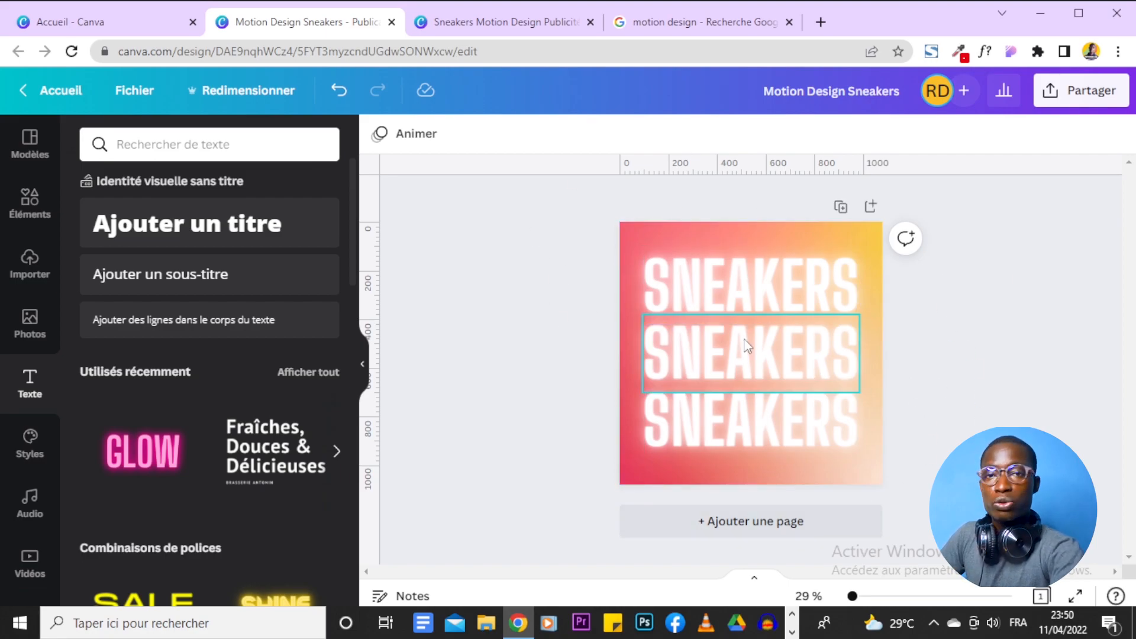
- Search the photo library for "WHITE SNEAKERS SHOE", the product photo used in the finished example
click(441, 17)
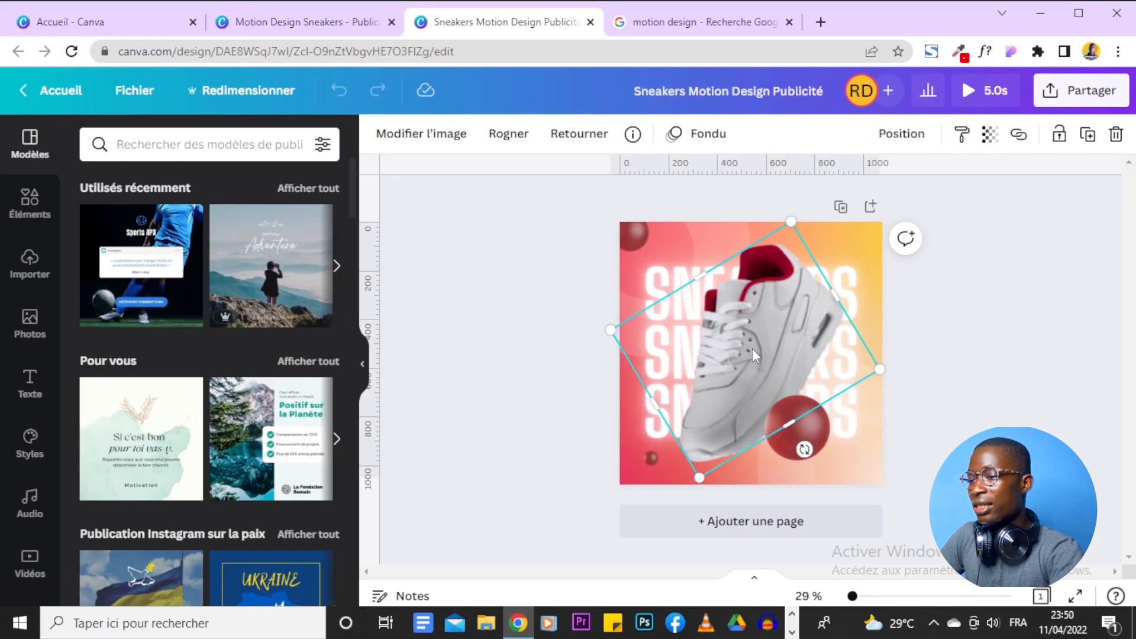
click(348, 32)
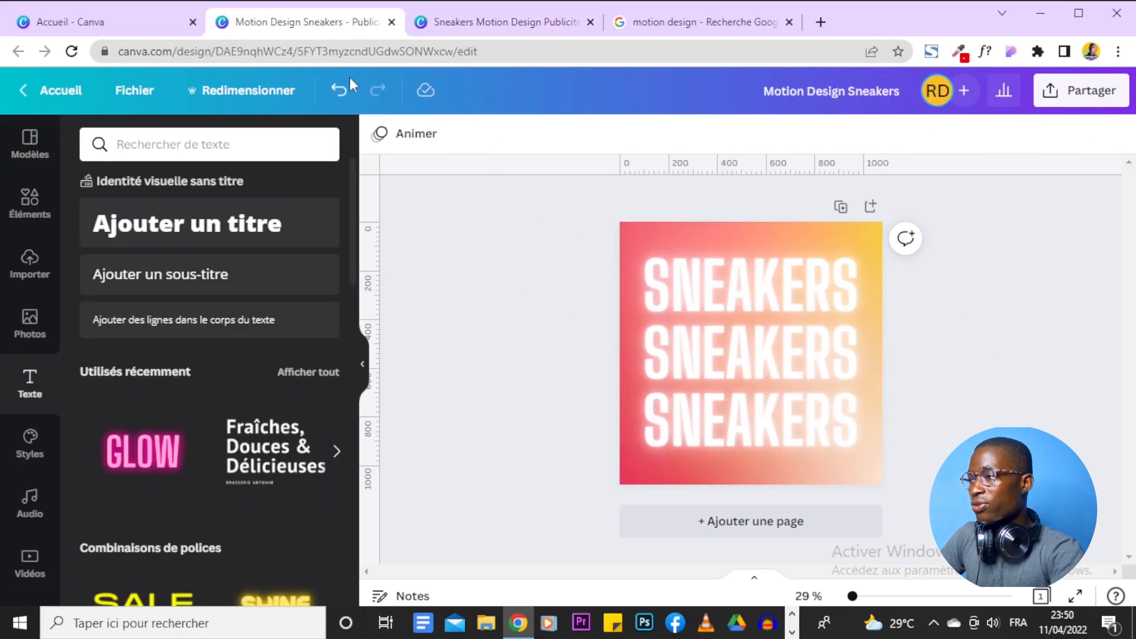
click(23, 233)
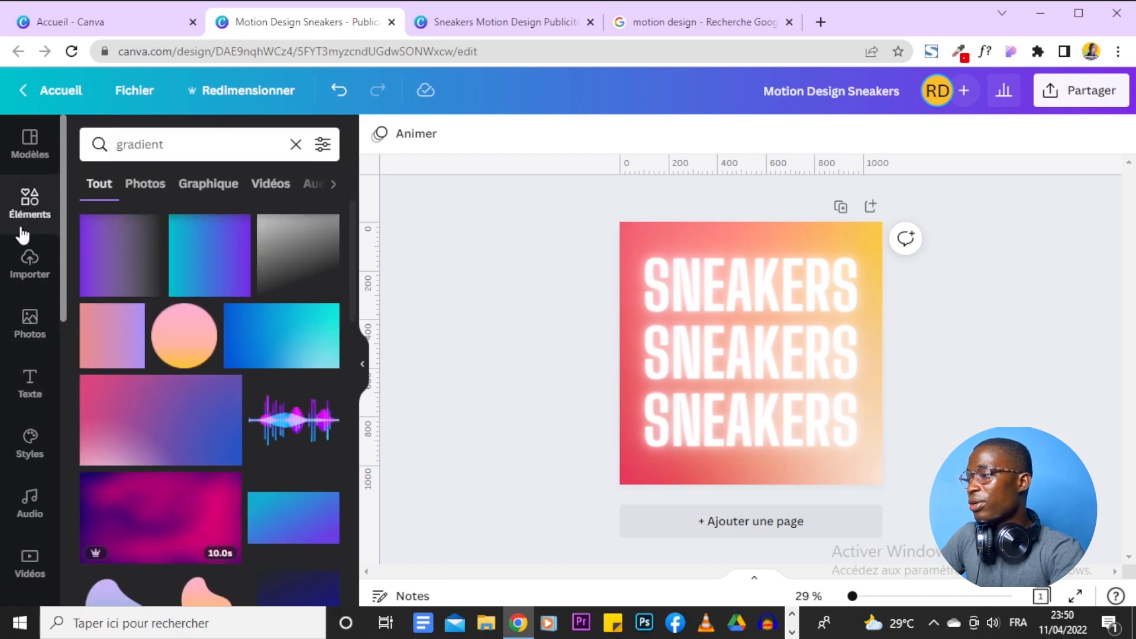
click(296, 145)
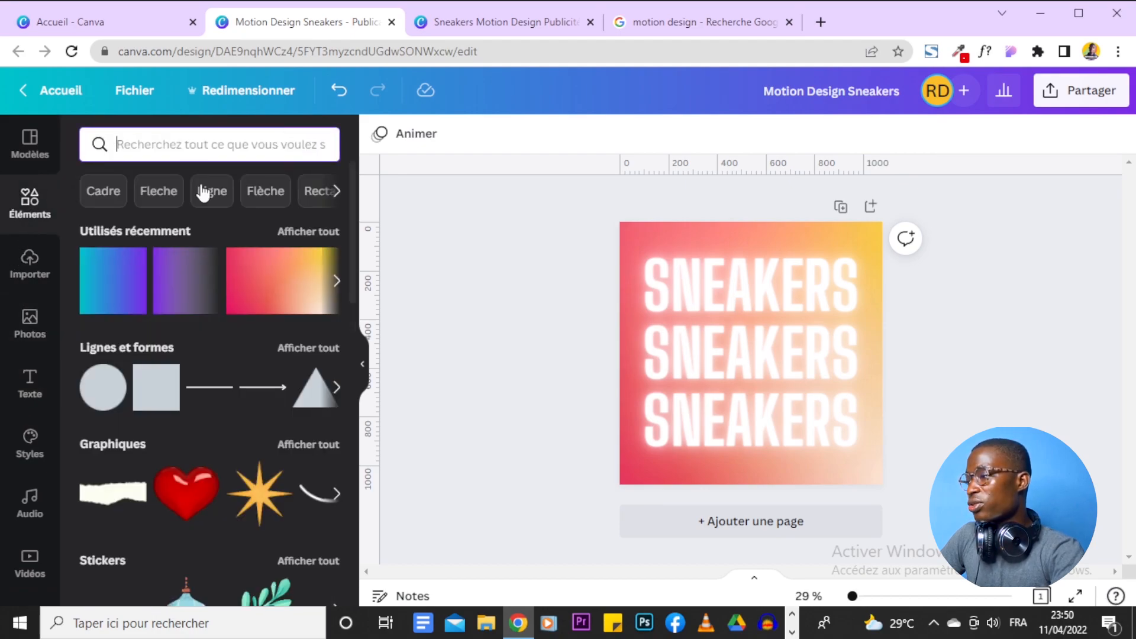
click(24, 330)
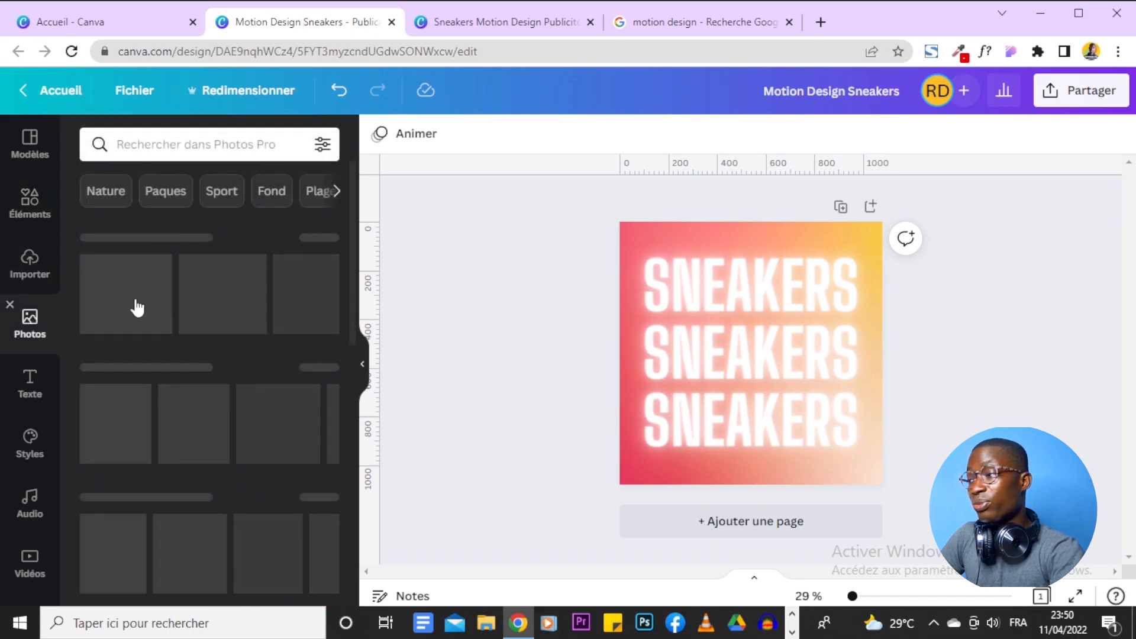
click(187, 144)
text(s)
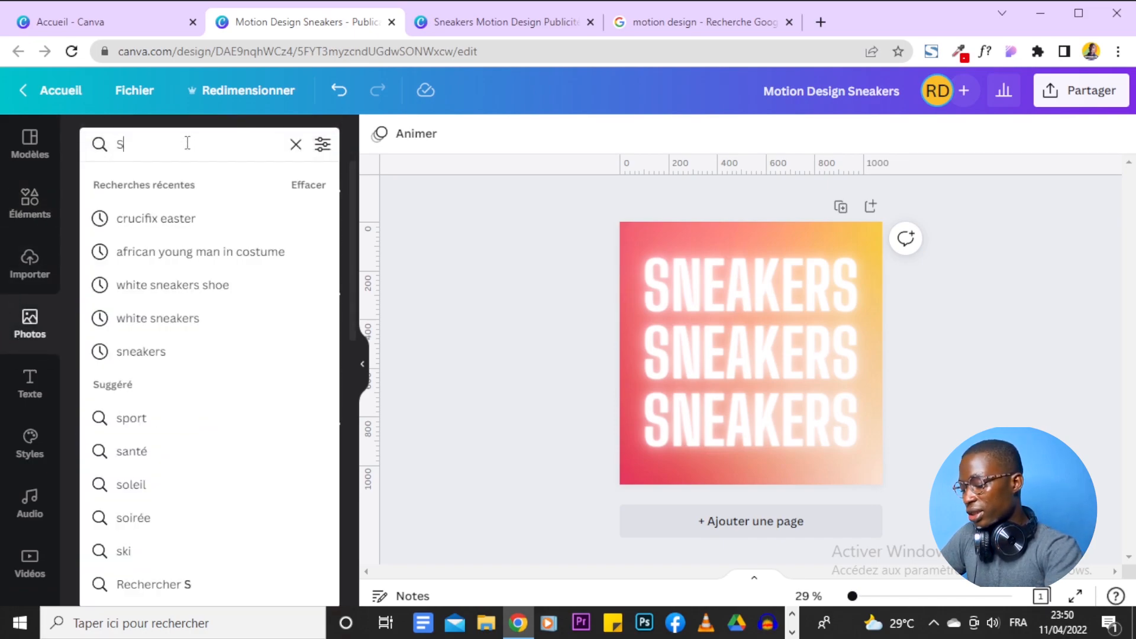
key(BackSpace)
text(WHITE)
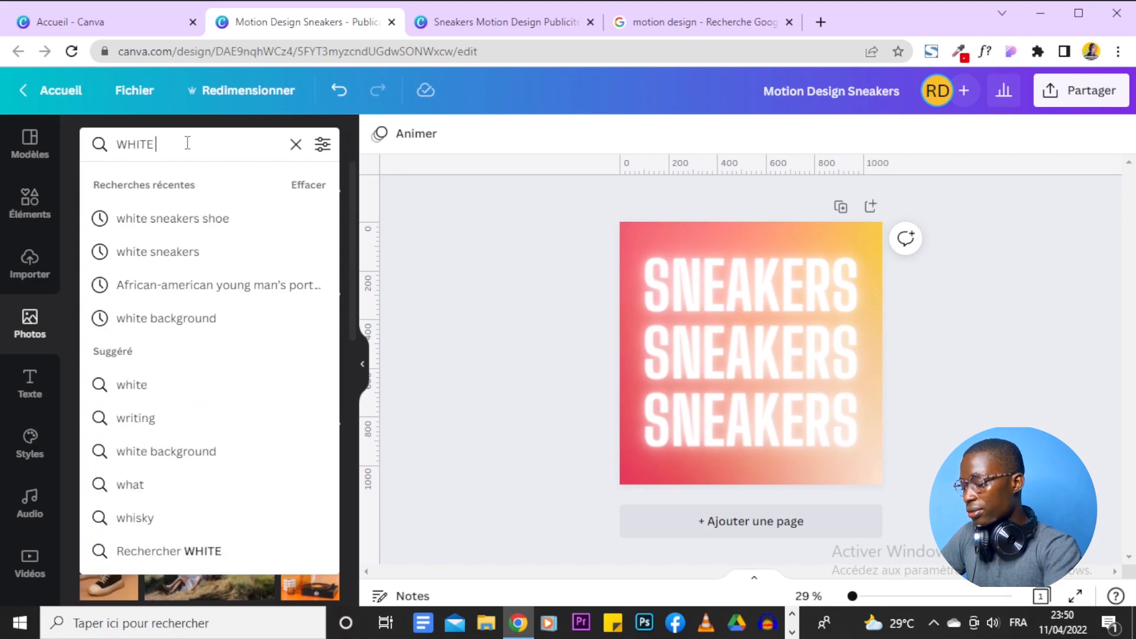
text( SNEA)
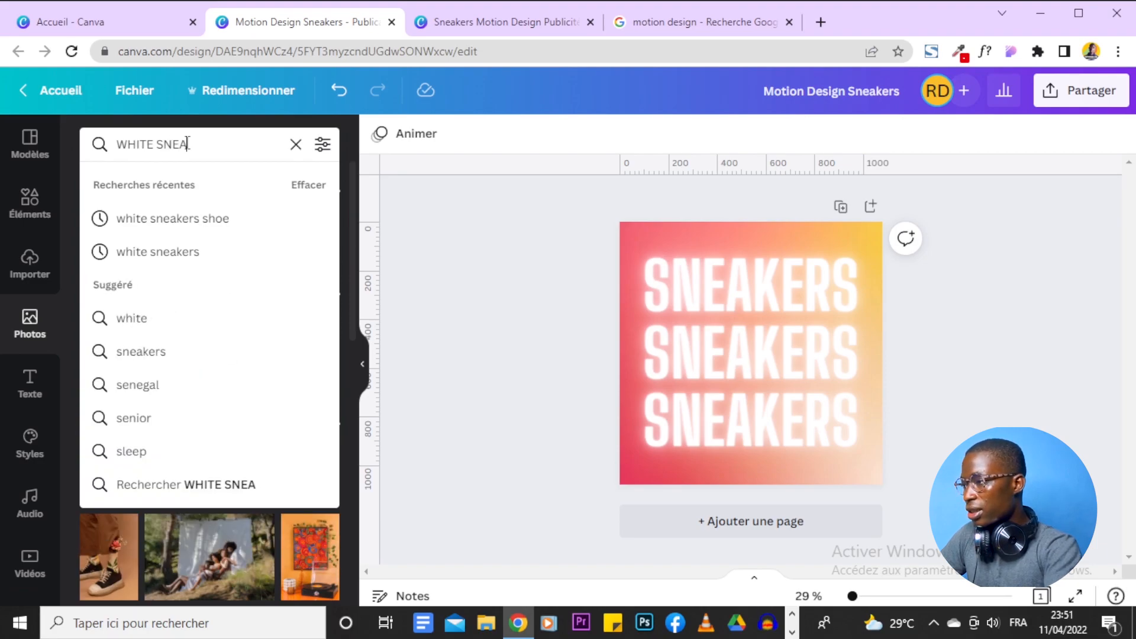
text(KERS SHOE)
key(Return)
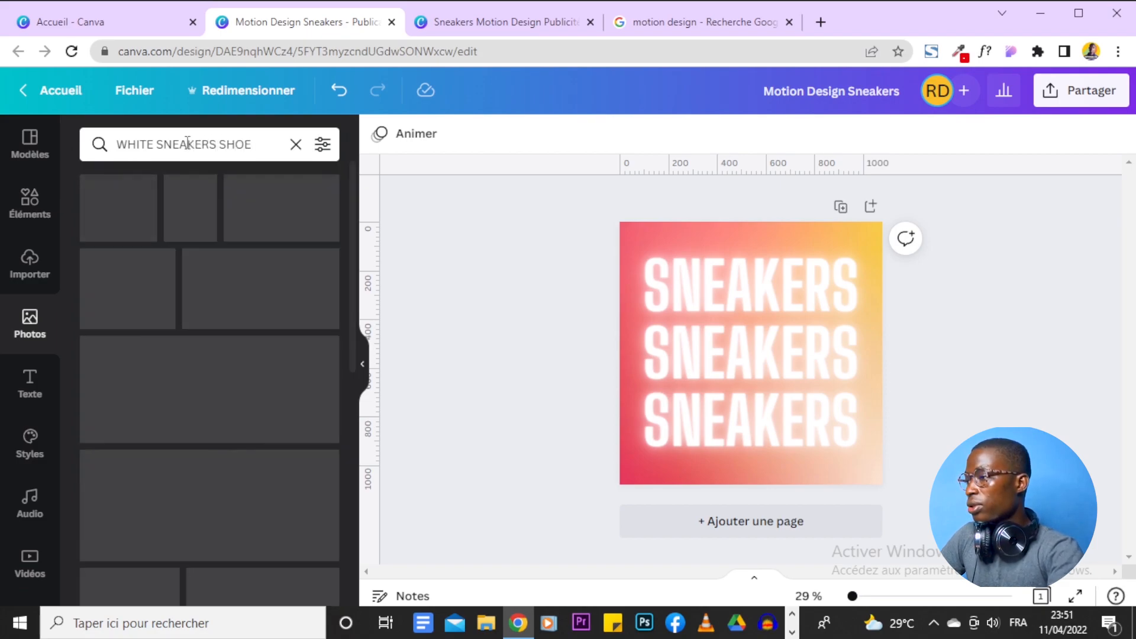
- Add the white sneaker photo with the red lining to the page and bring it to the front of the SNEAKERS titles
scroll(318, 292, down, 5)
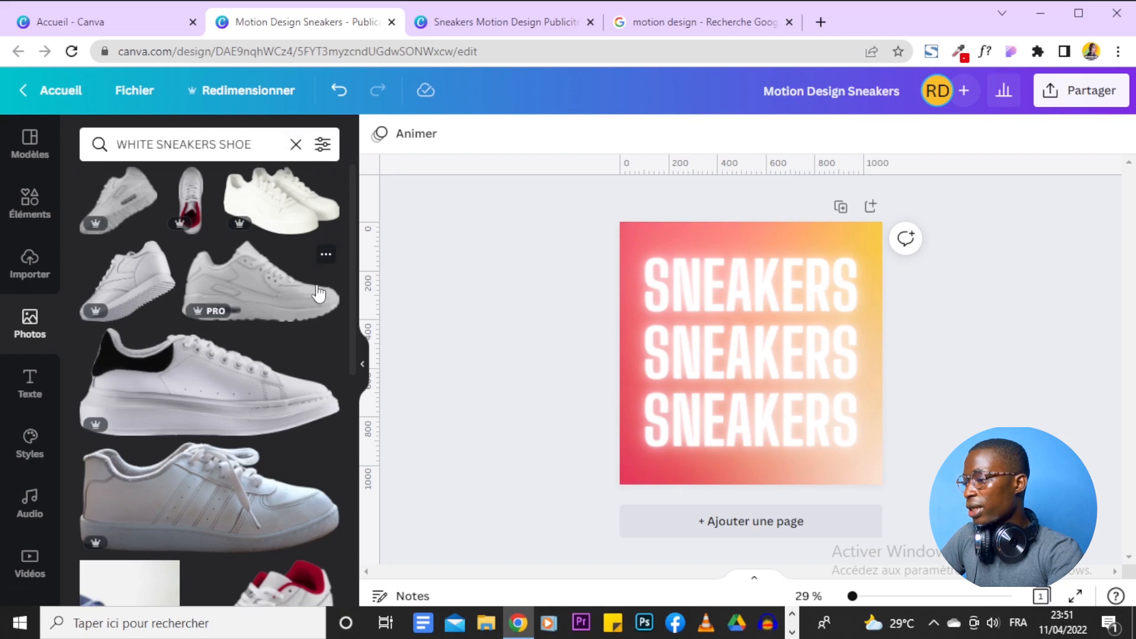
scroll(319, 292, up, 1)
scroll(318, 292, up, 2)
scroll(302, 331, down, 2)
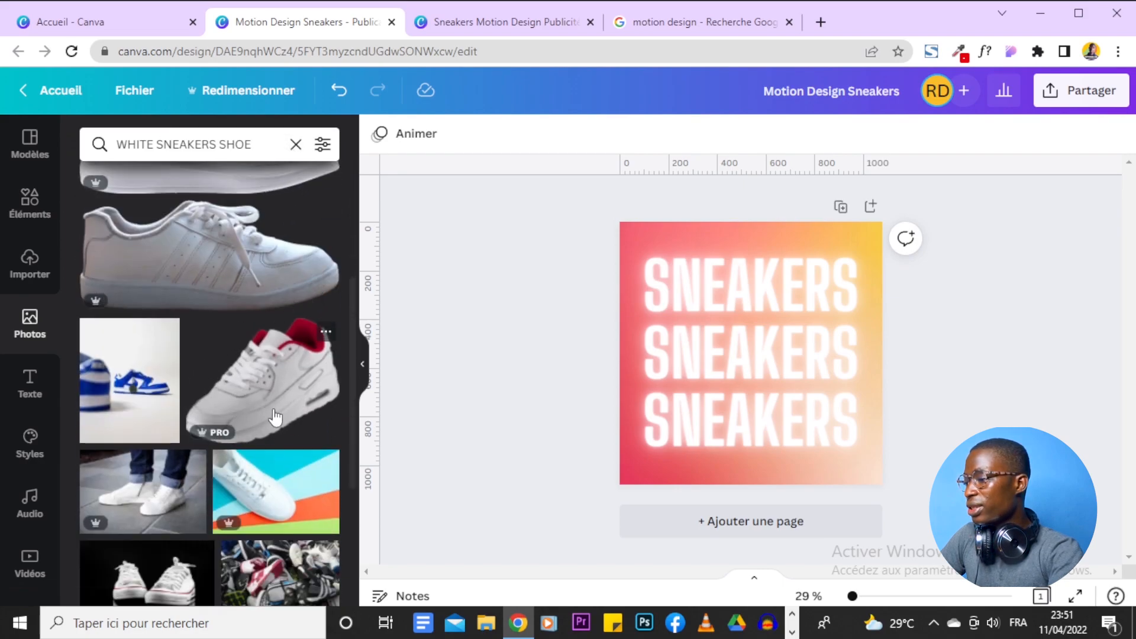
click(263, 401)
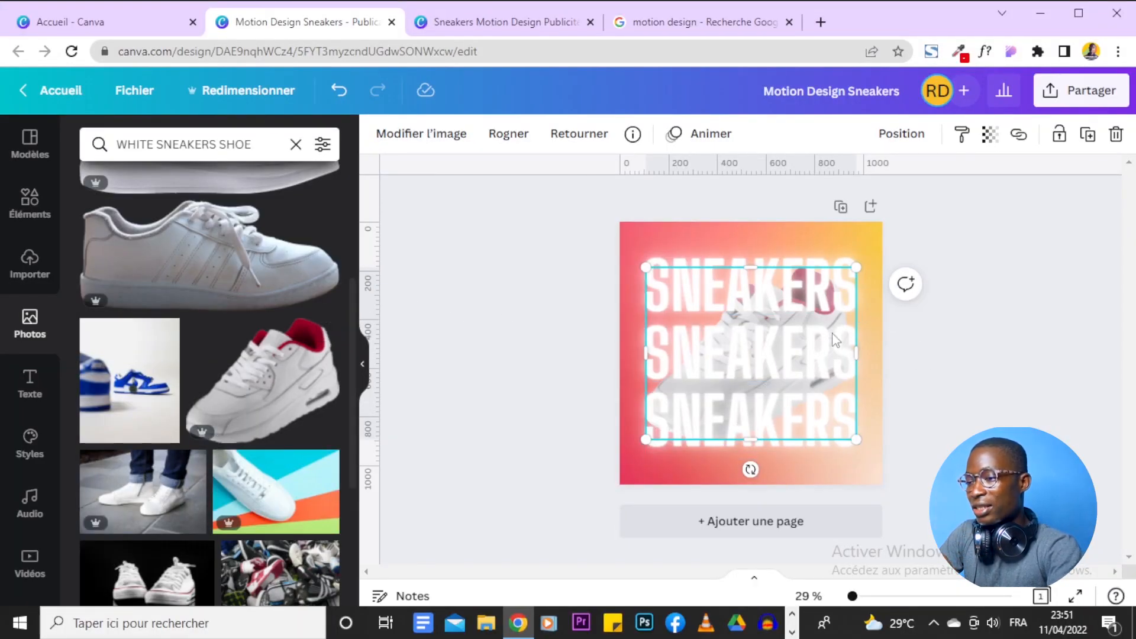
click(901, 134)
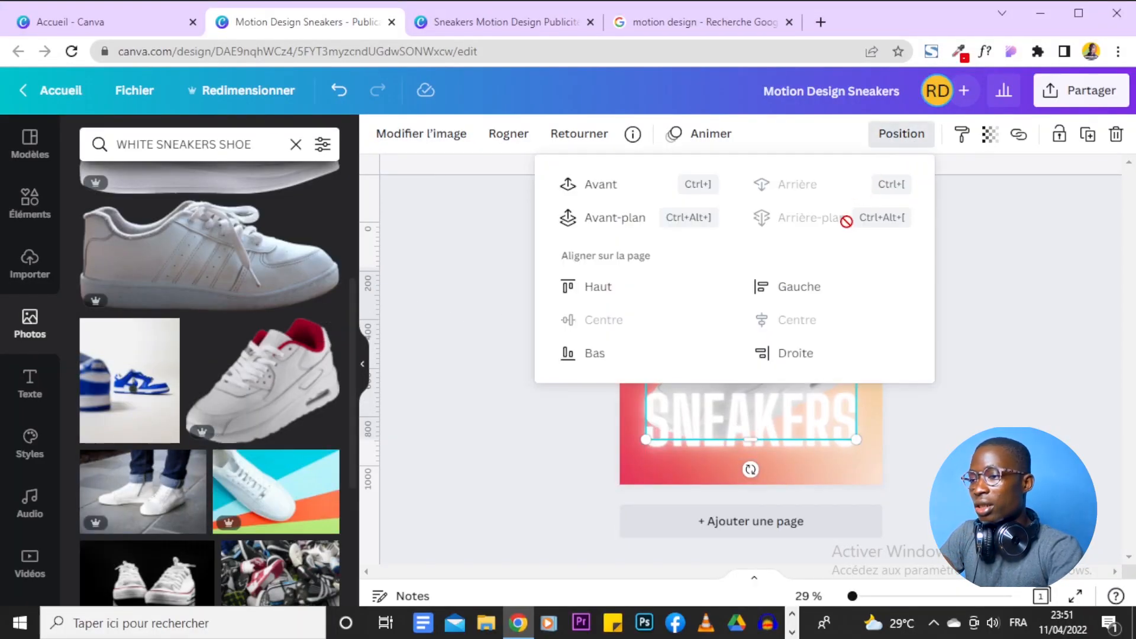
click(584, 217)
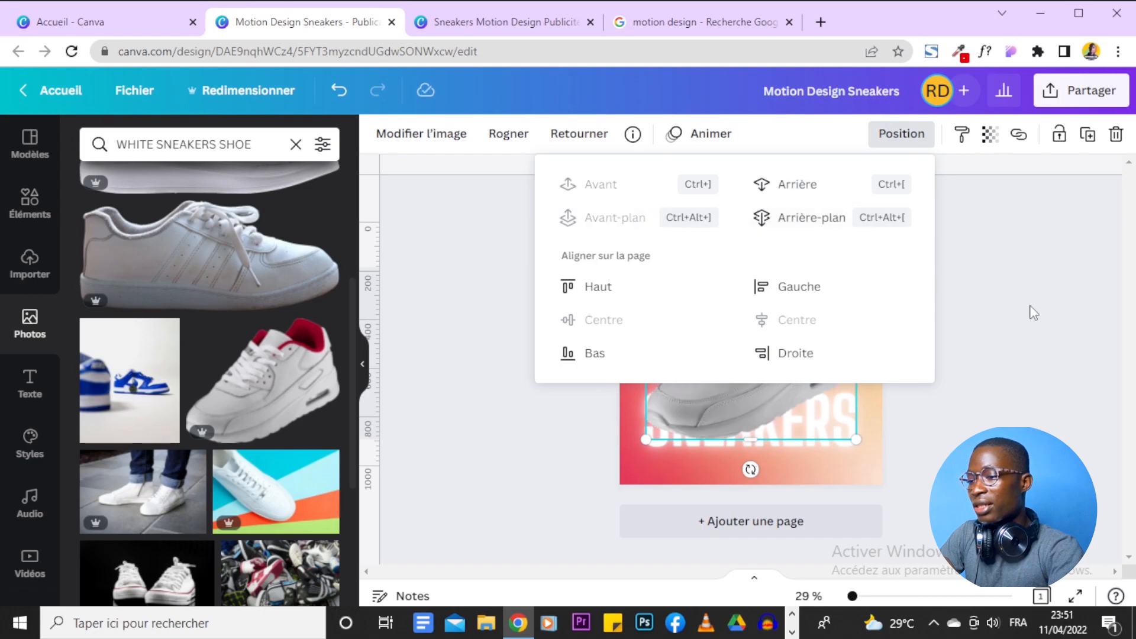
key(Escape)
- Rotate the shoe so its toe points down as in the finished example, and adjust its position over the titles
drag(750, 471, 790, 468)
drag(782, 397, 776, 392)
click(936, 396)
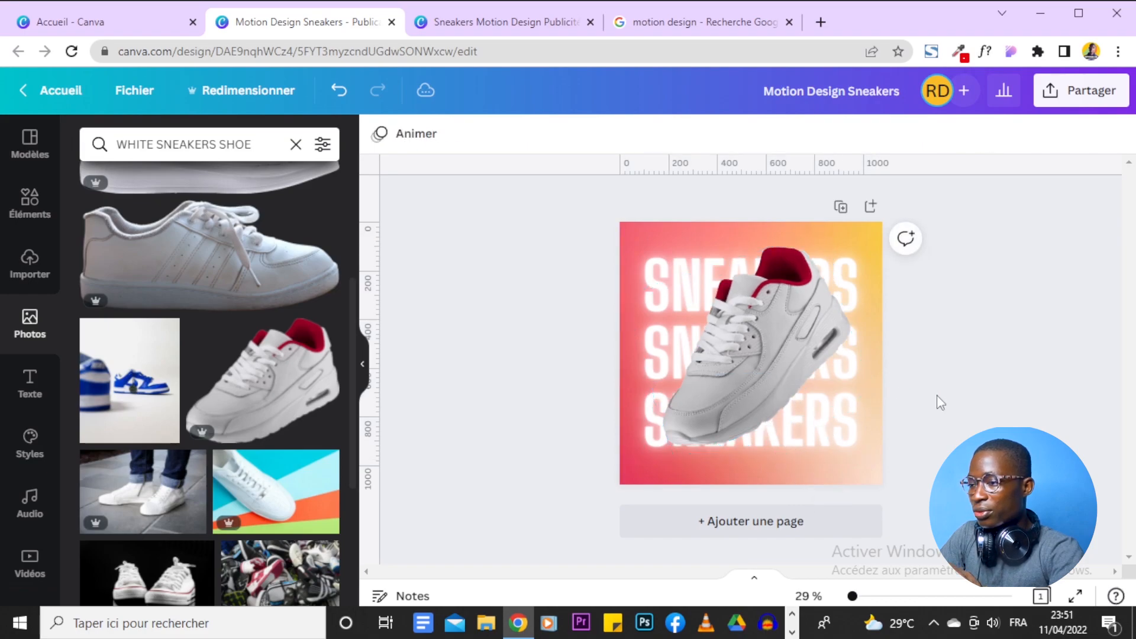
click(523, 27)
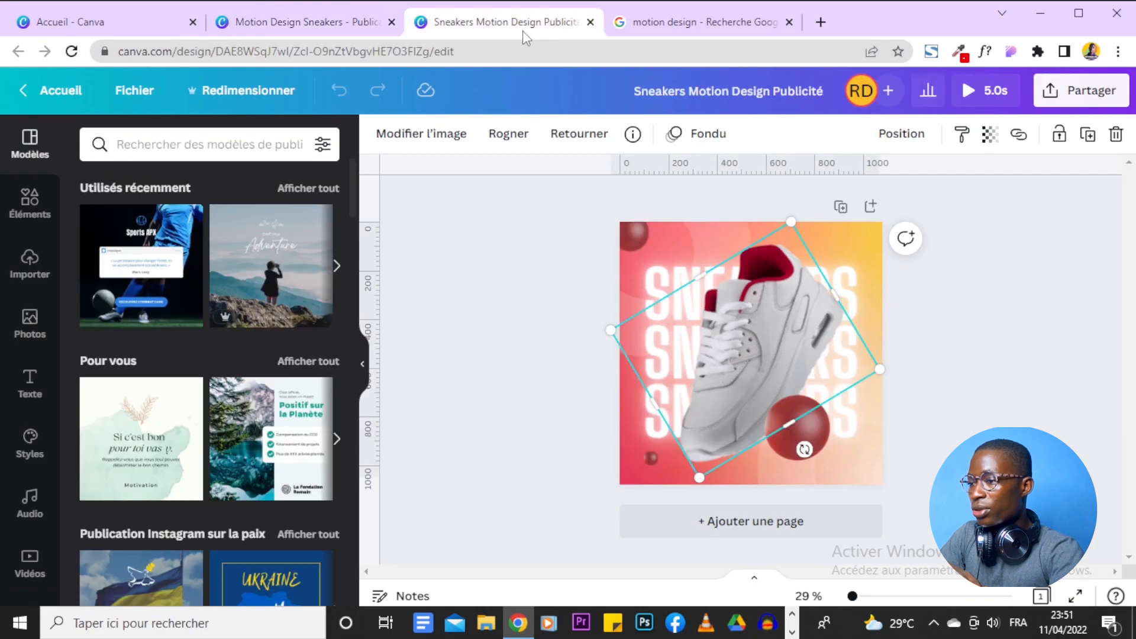
click(329, 24)
drag(778, 456, 818, 456)
click(914, 408)
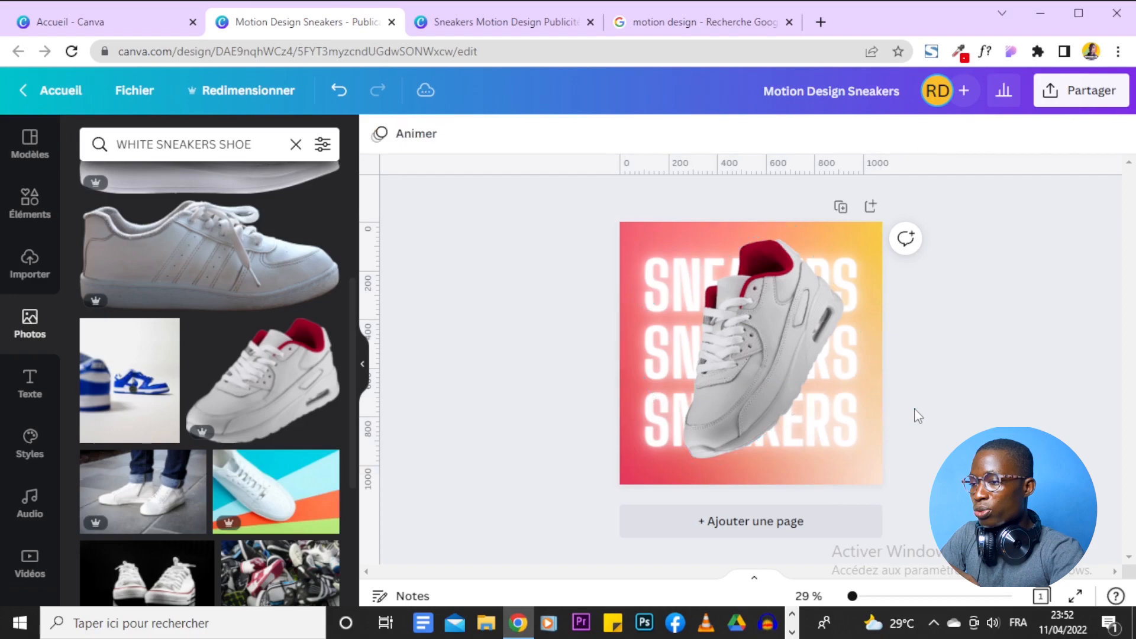
- Enlarge the rotated shoe slightly and fine-tune its position at the centre of the page
click(769, 378)
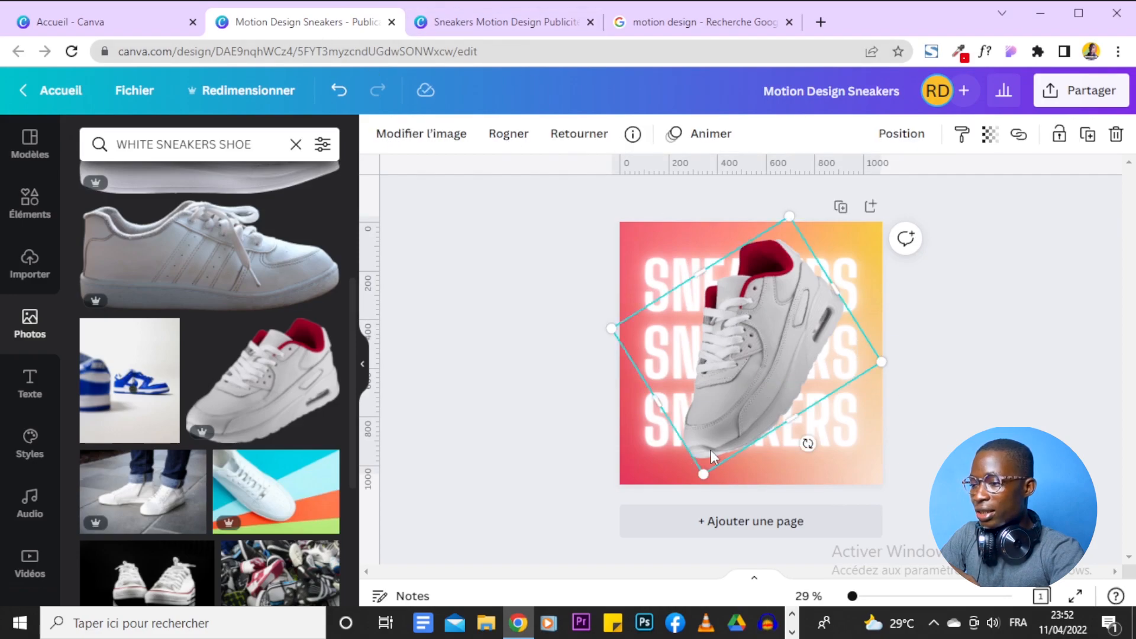
drag(704, 474, 702, 477)
drag(733, 379, 732, 377)
click(614, 415)
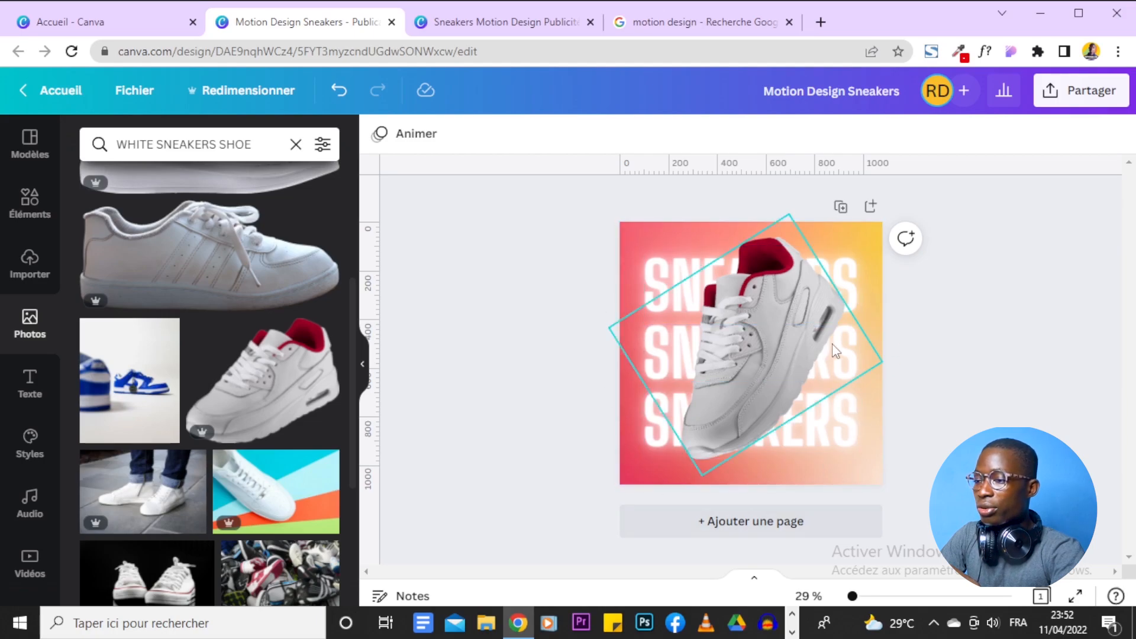
click(862, 371)
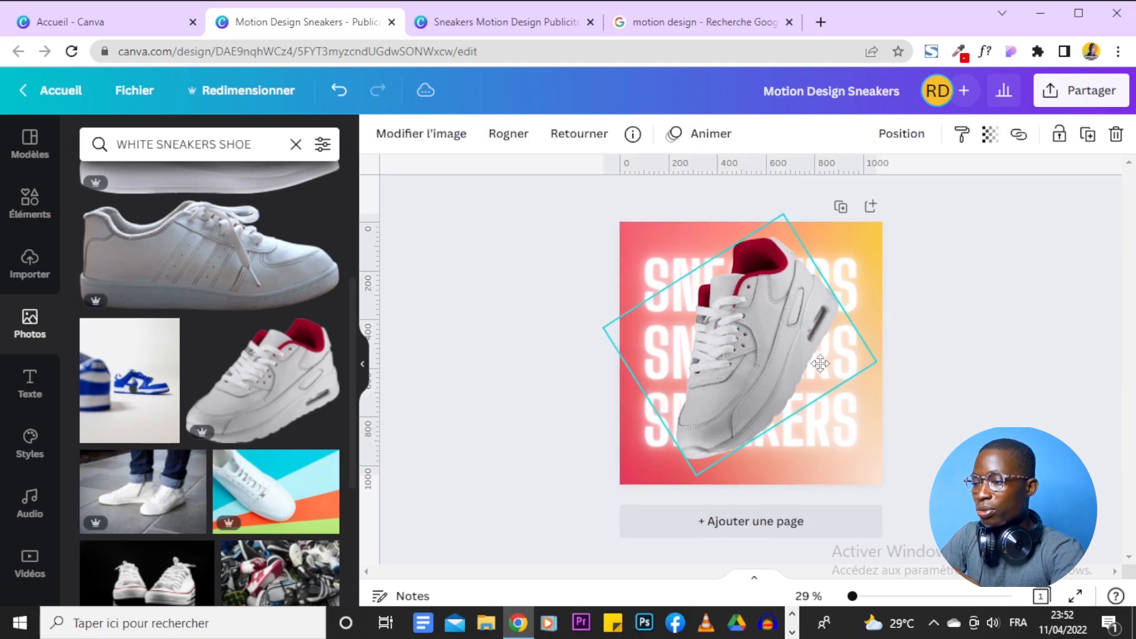
click(1036, 385)
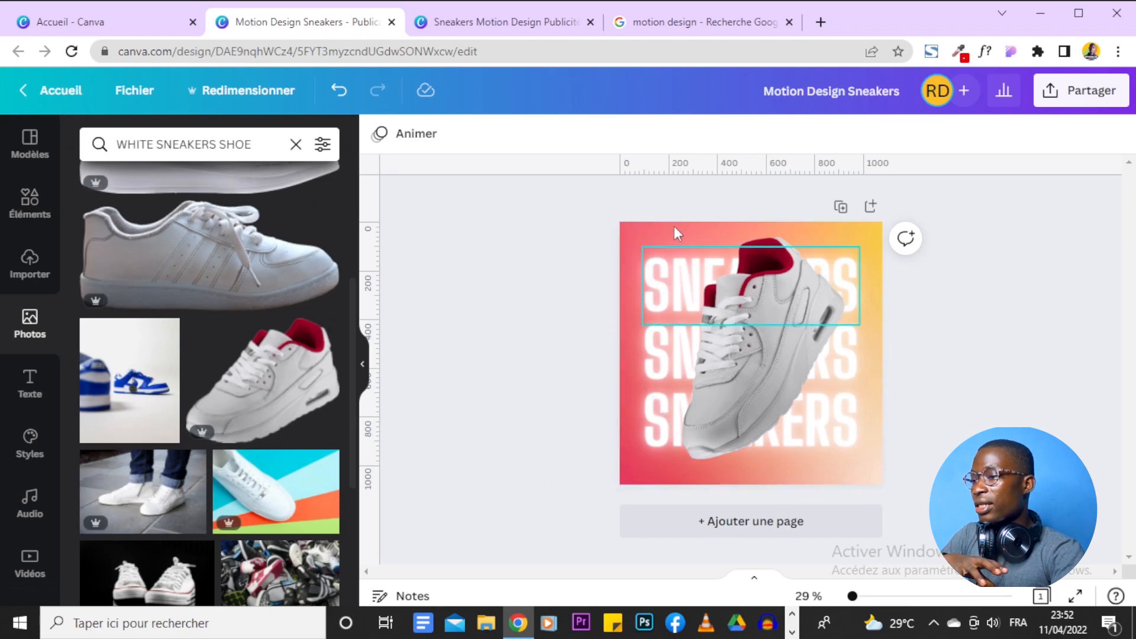
- Insert a ring shape modelled on the example's background shapes, enlarge it and place it over the page's upper-left corner
click(484, 26)
click(701, 237)
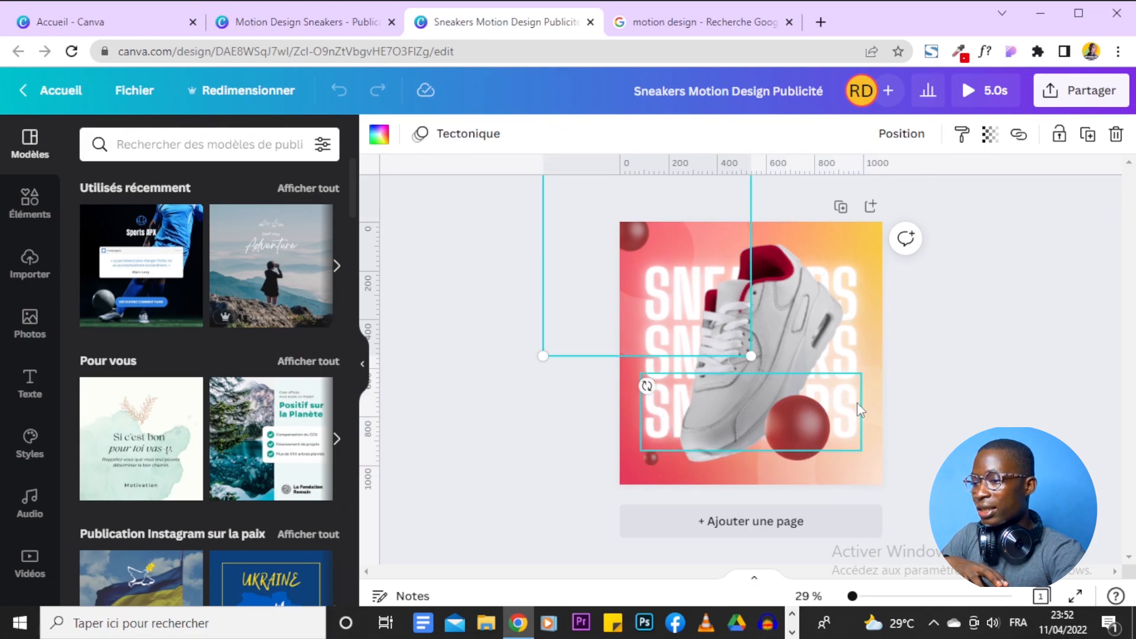
click(885, 441)
click(331, 24)
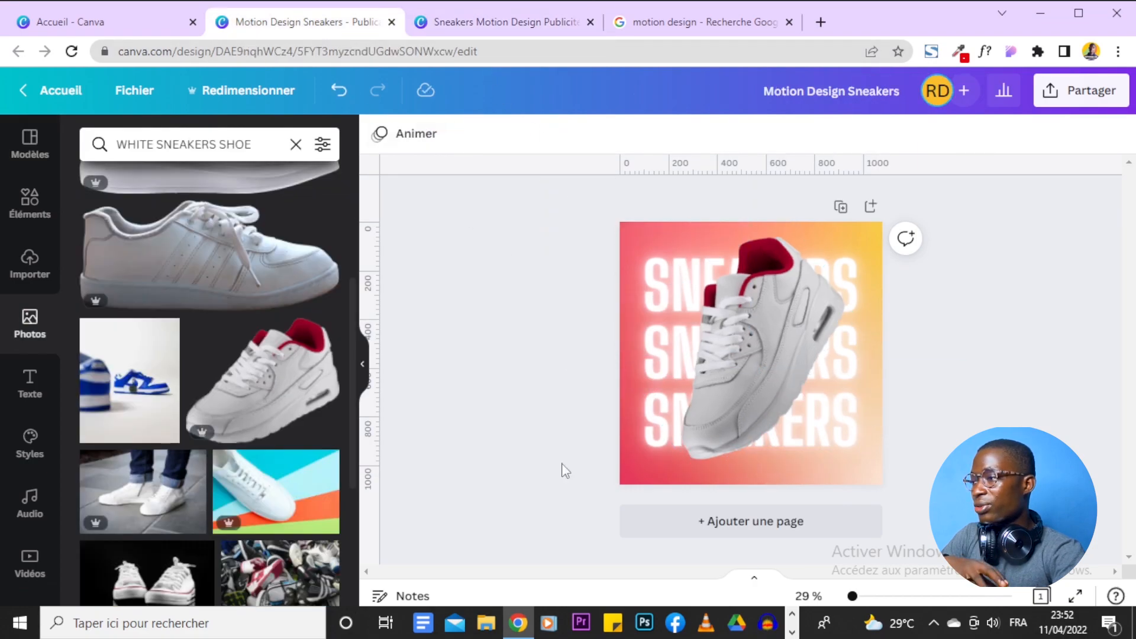
click(27, 198)
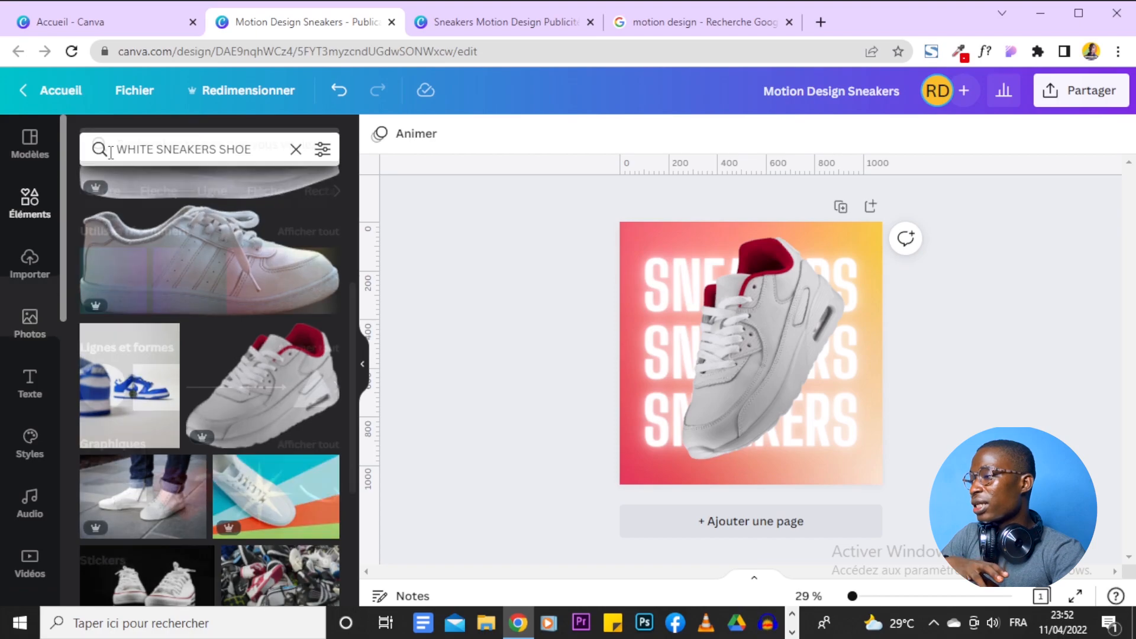
click(138, 144)
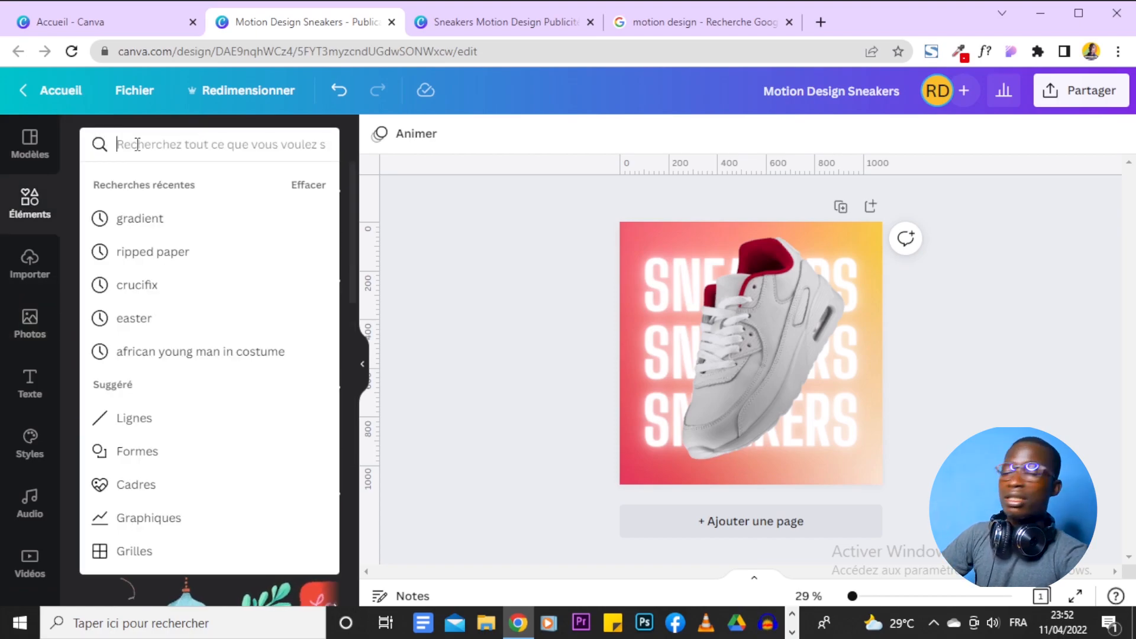
click(136, 451)
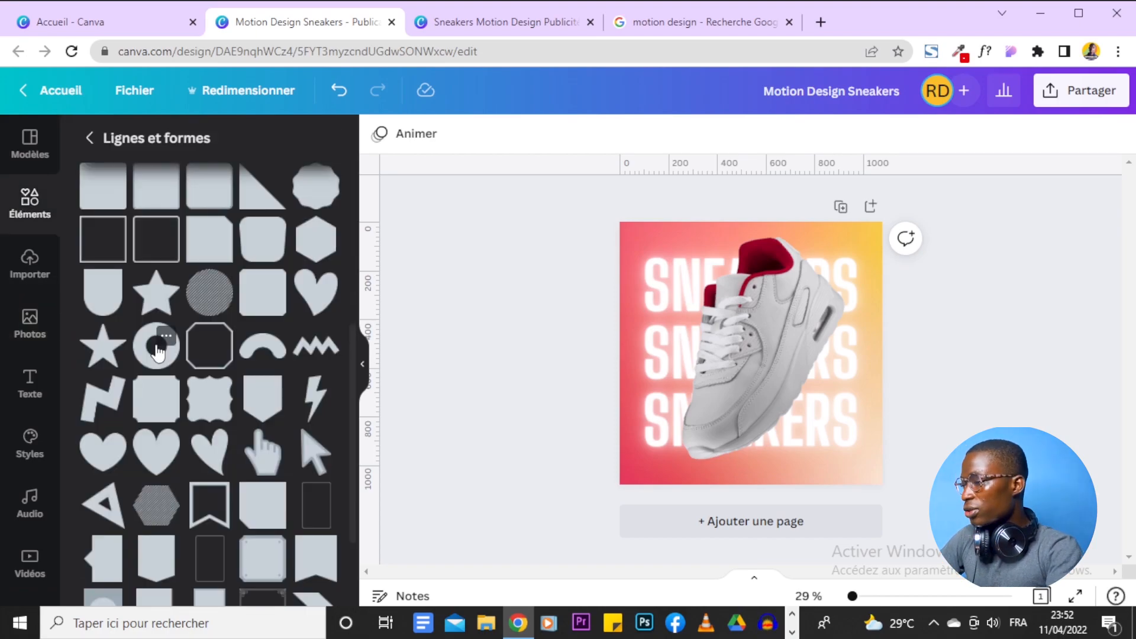
click(158, 349)
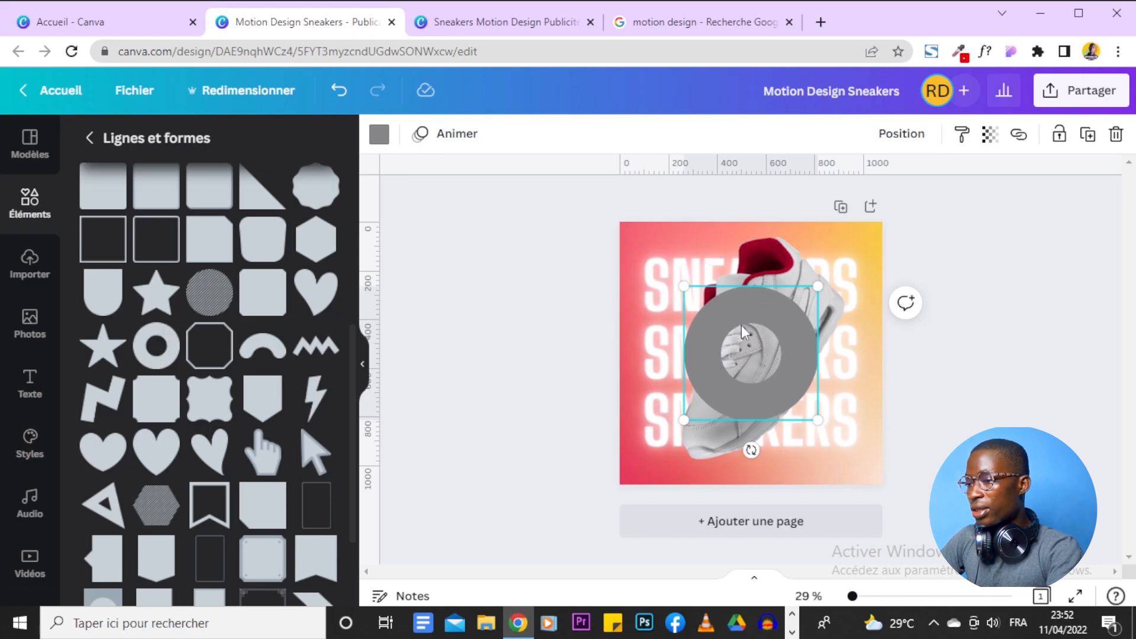
drag(729, 349, 630, 253)
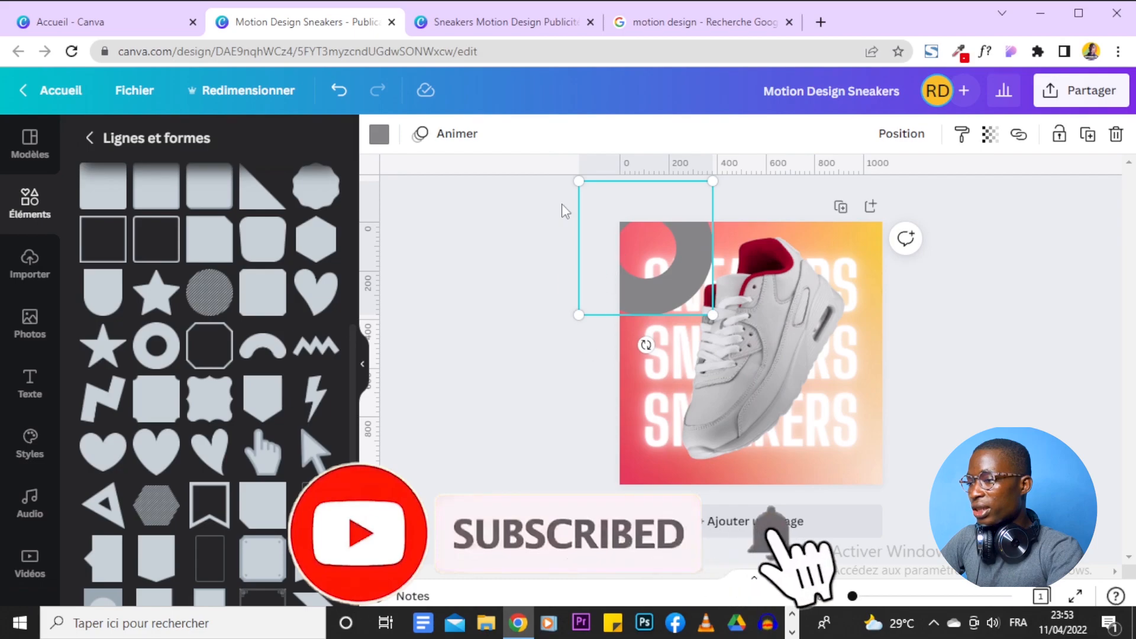
drag(578, 181, 544, 173)
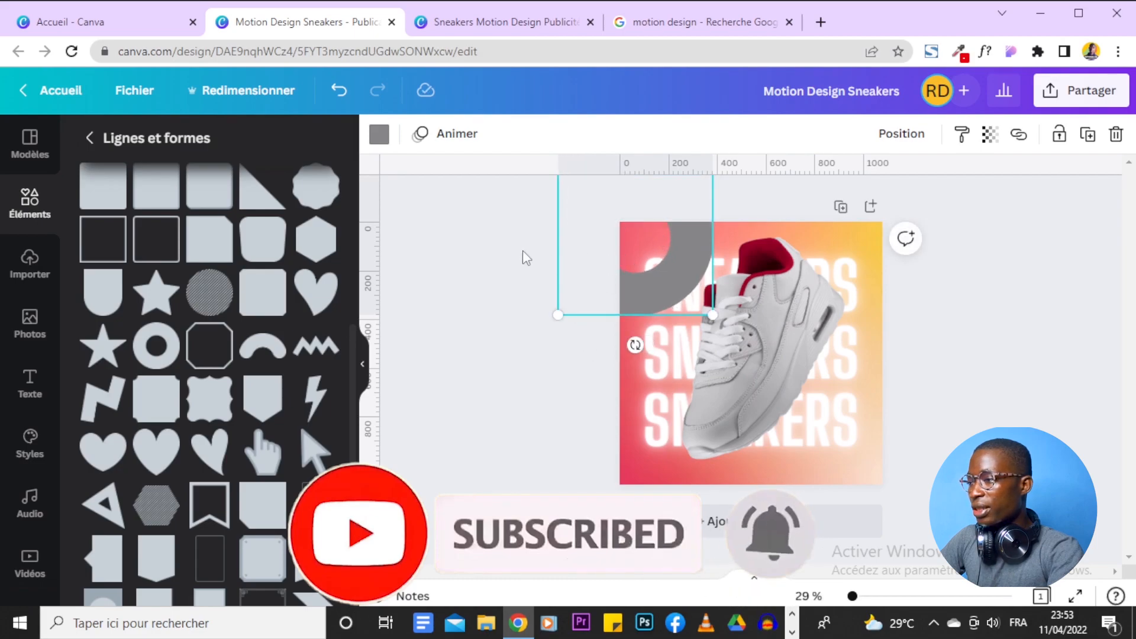
- Colour the ring white and set its transparency to 15
click(380, 134)
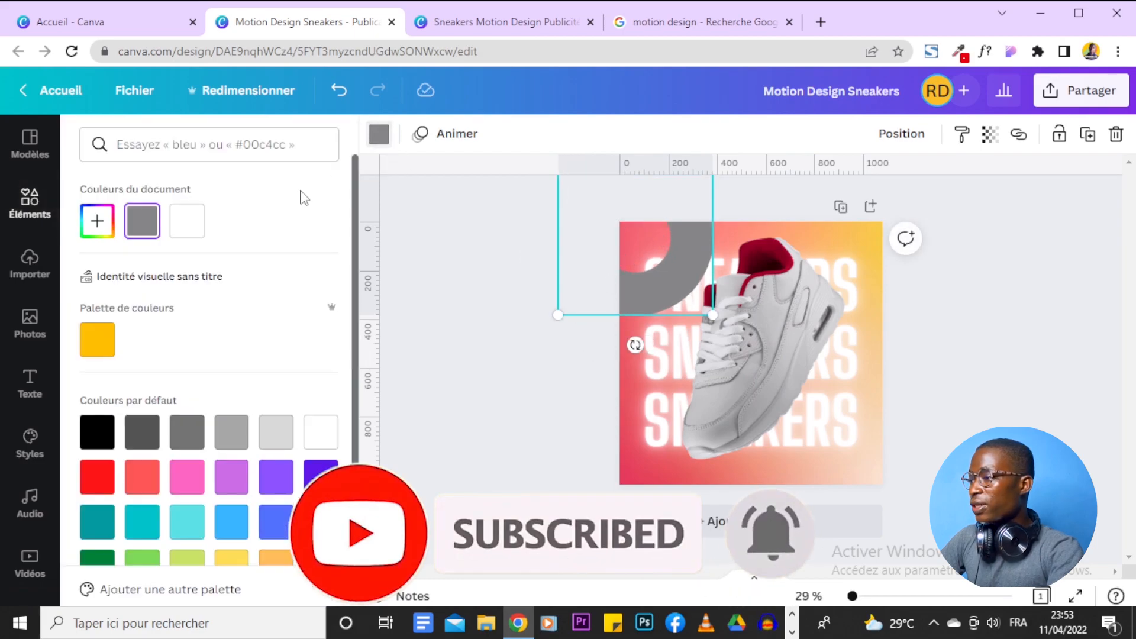
click(187, 221)
click(989, 136)
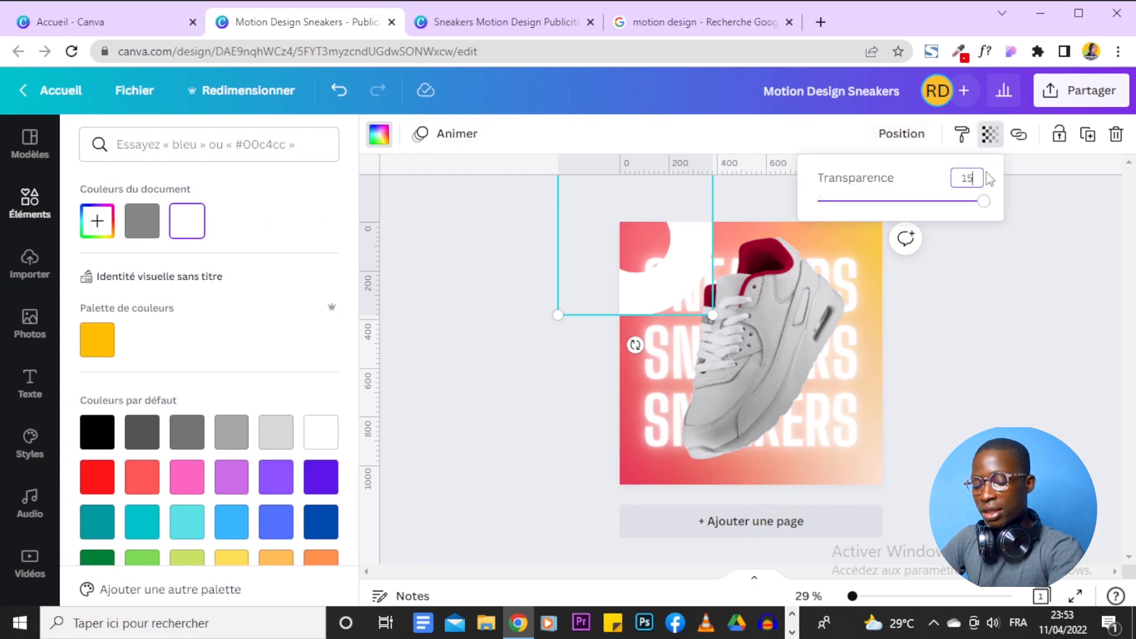
text(15)
key(Return)
- Enlarge the white ring, reposition it over the page's upper-left corner and send it to the back behind the titles and shoe
drag(611, 237, 611, 246)
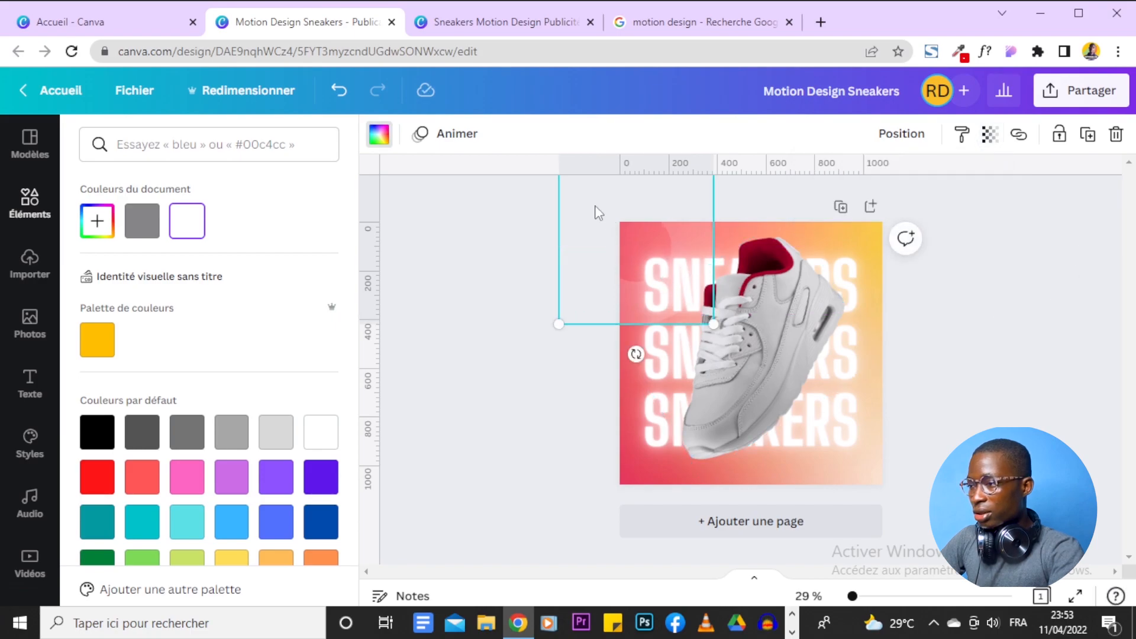
drag(741, 332, 793, 381)
drag(632, 244, 622, 213)
click(900, 133)
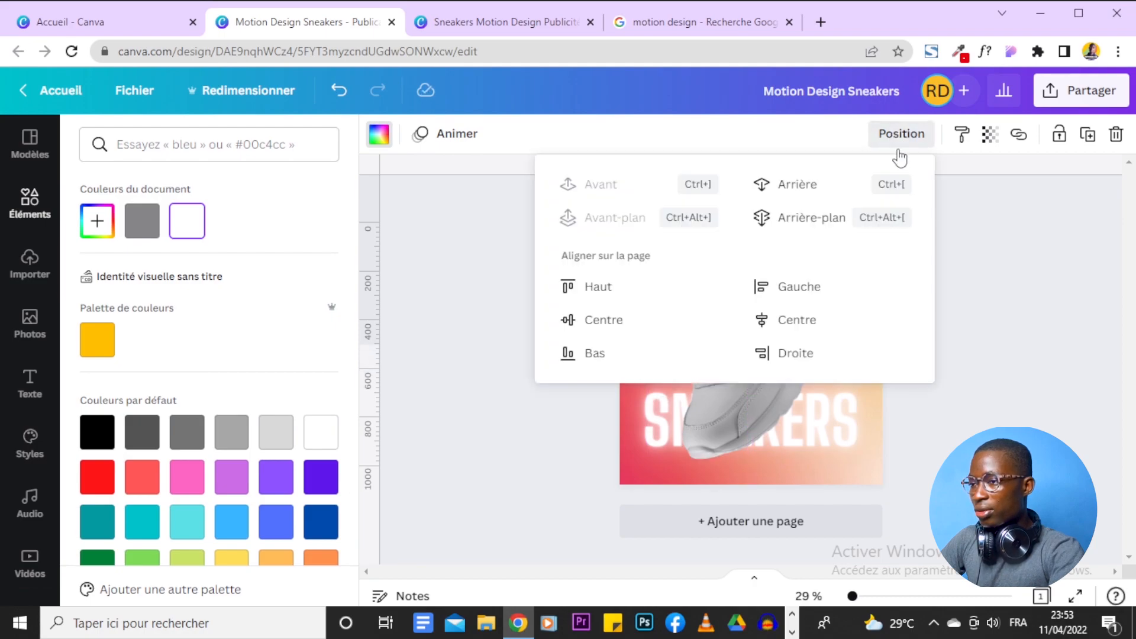
click(865, 223)
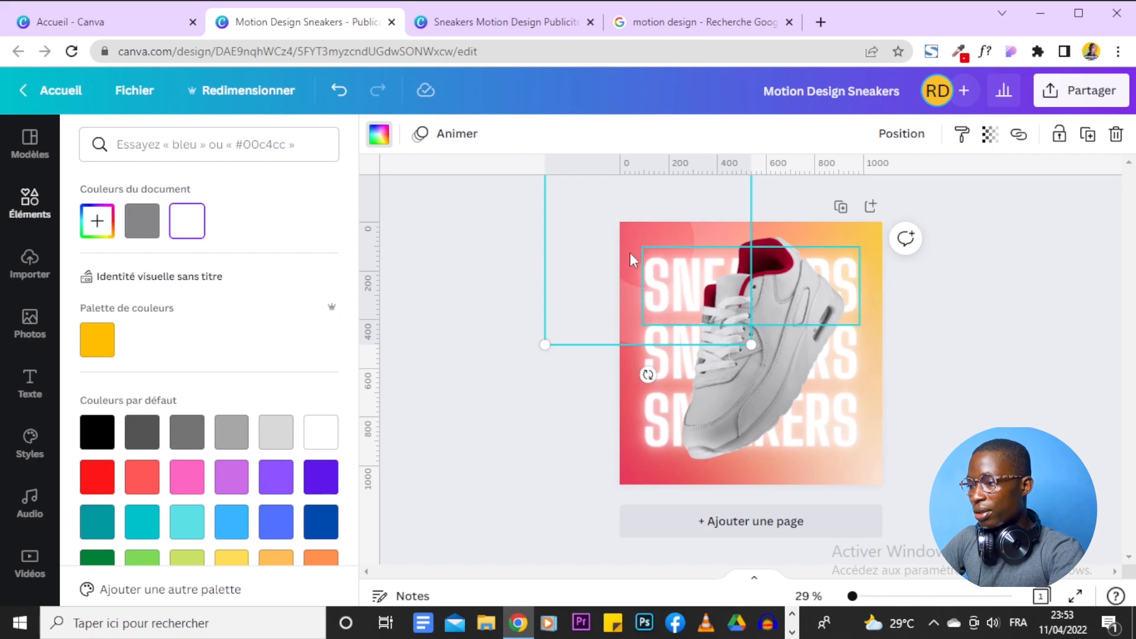
- Duplicate the white ring over the page's lower-right corner, send the copy to the back and compare the page with the finished example
drag(627, 223, 859, 447)
click(901, 134)
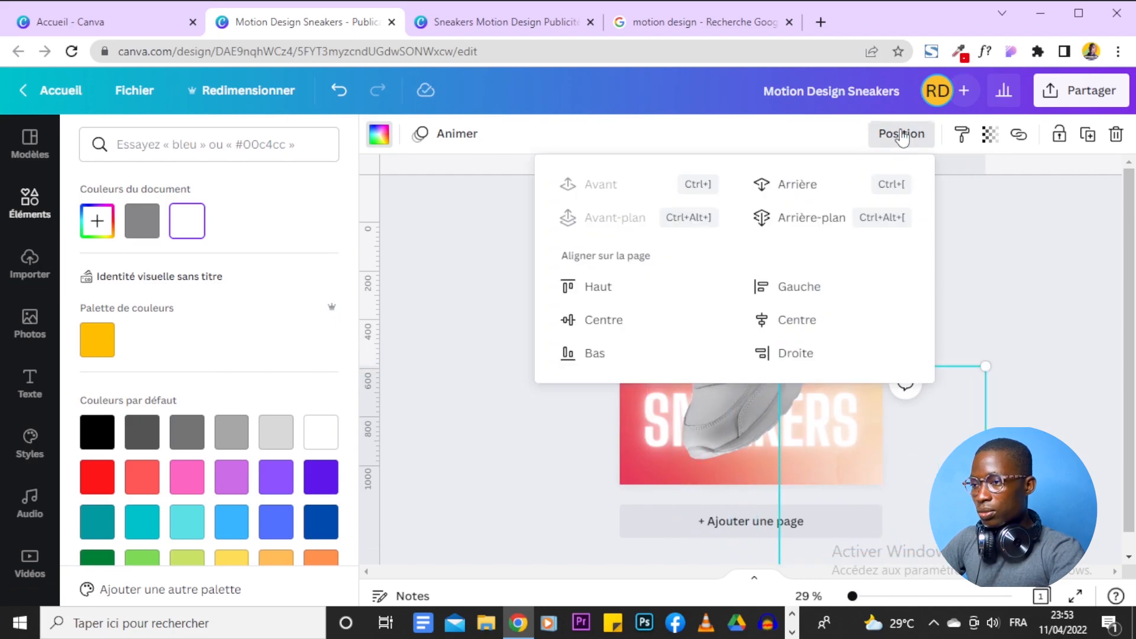
click(872, 195)
click(616, 182)
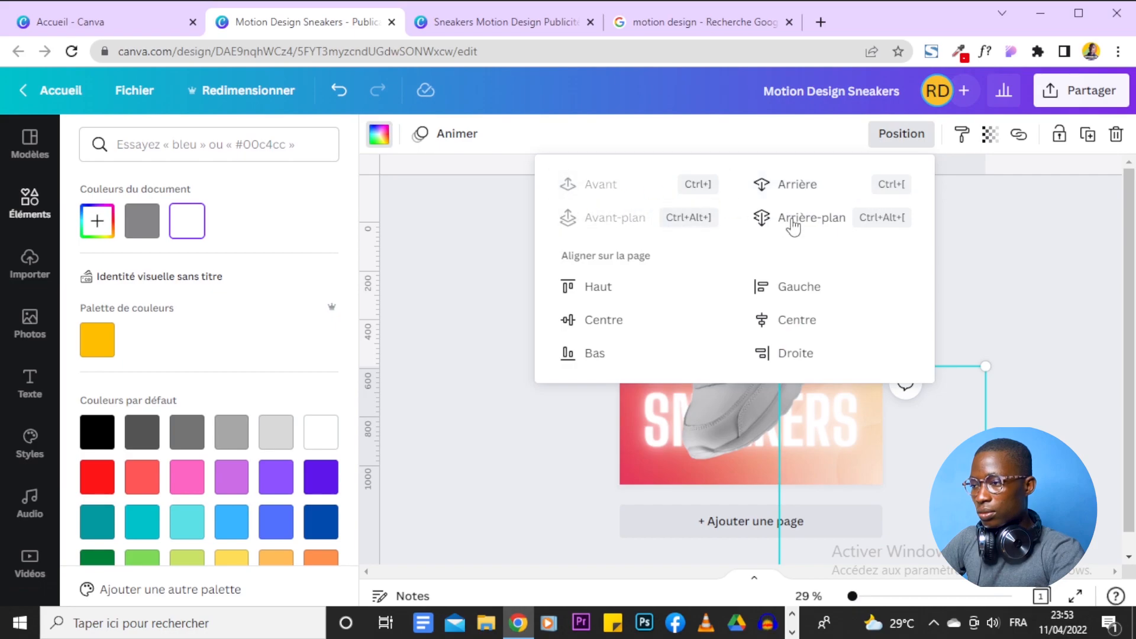
click(802, 195)
click(1065, 307)
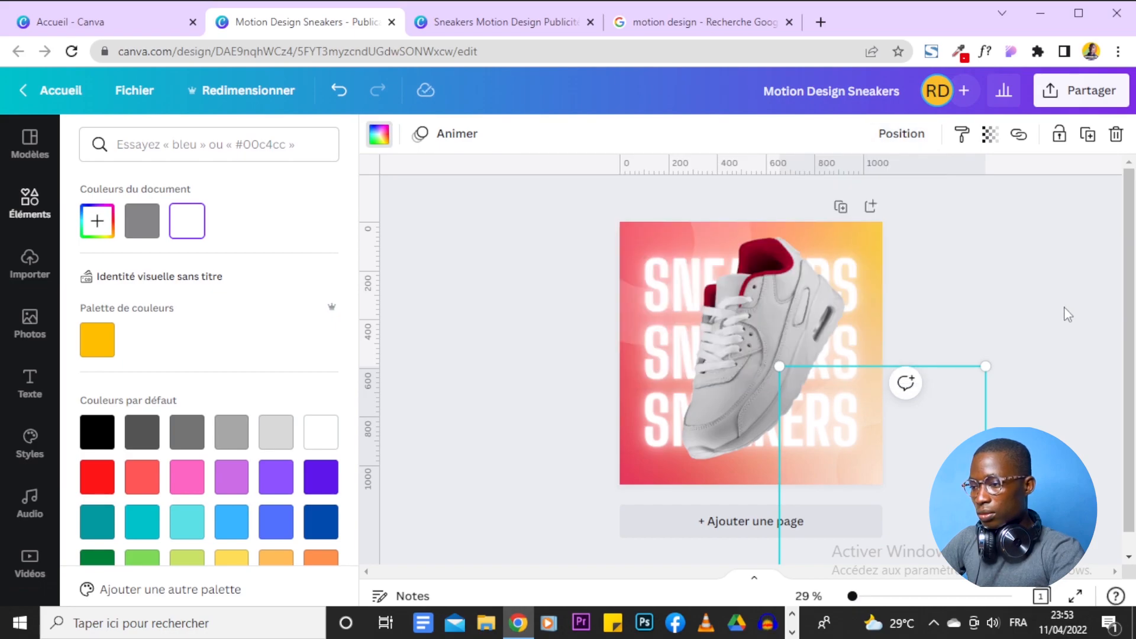
click(510, 22)
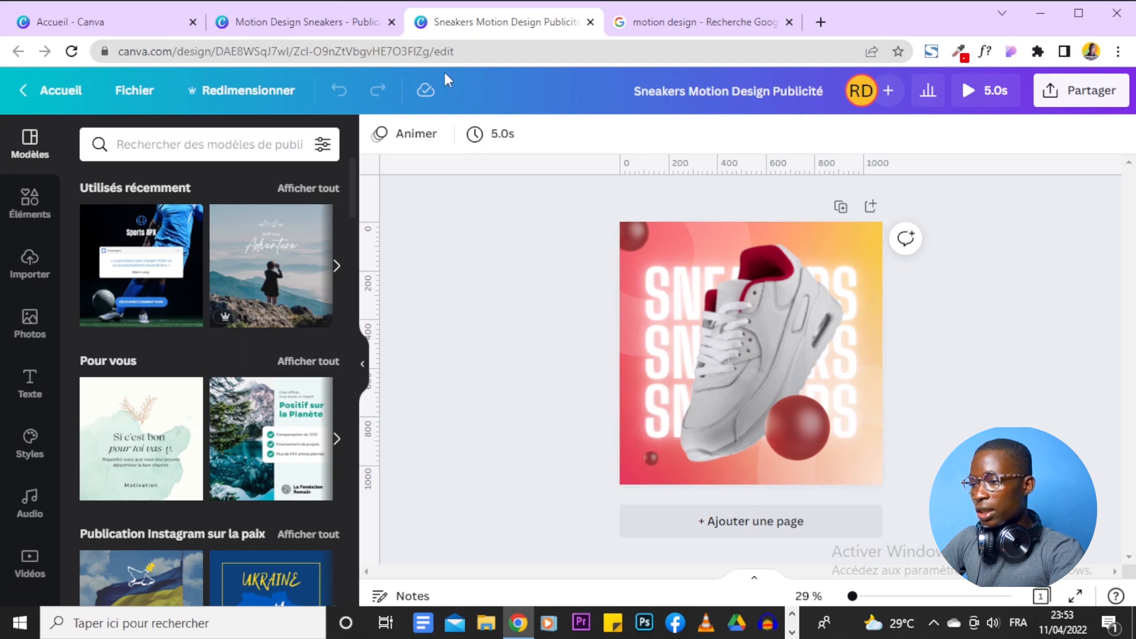
click(352, 23)
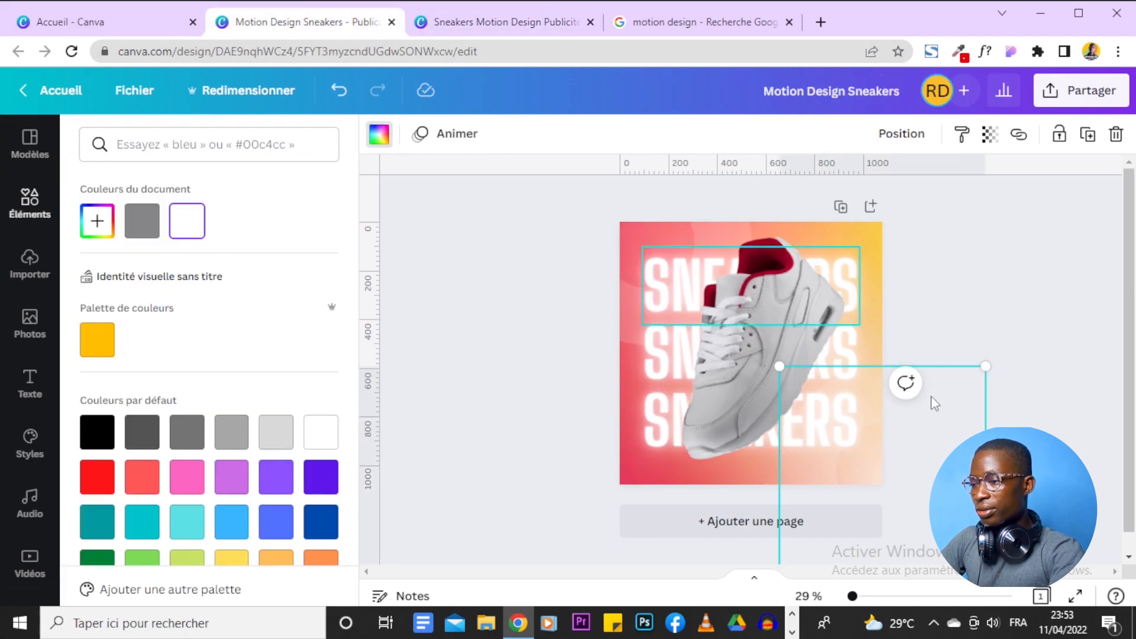
- Adjust the transparency of the lower-right background ring and of the upper-left one
click(996, 329)
click(996, 330)
drag(852, 596, 853, 597)
click(863, 454)
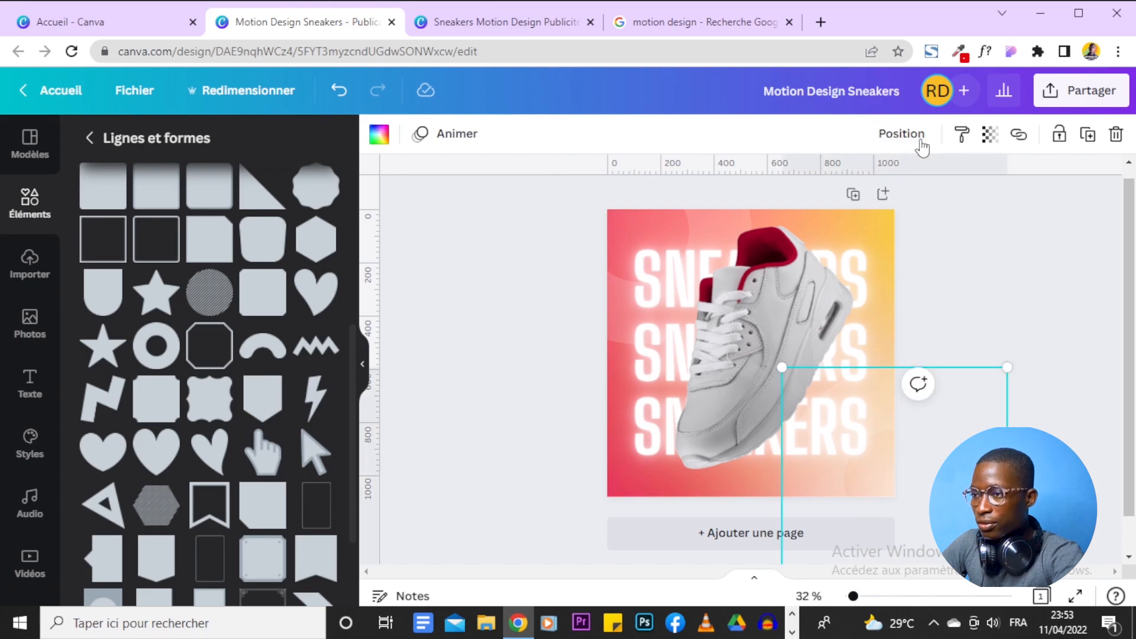
click(990, 135)
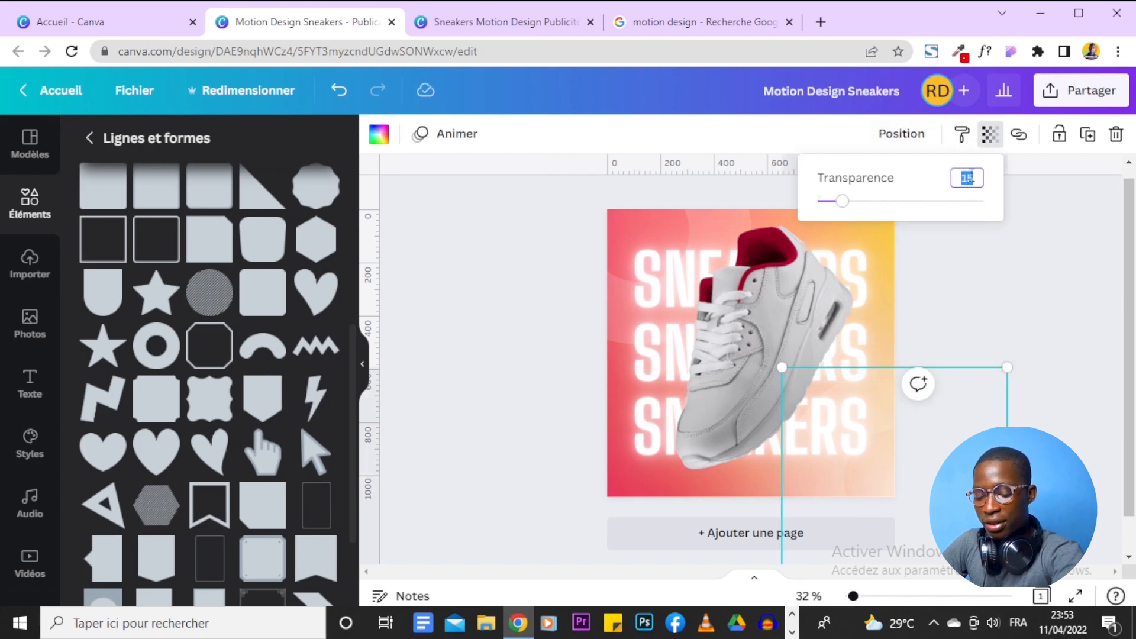
click(1114, 255)
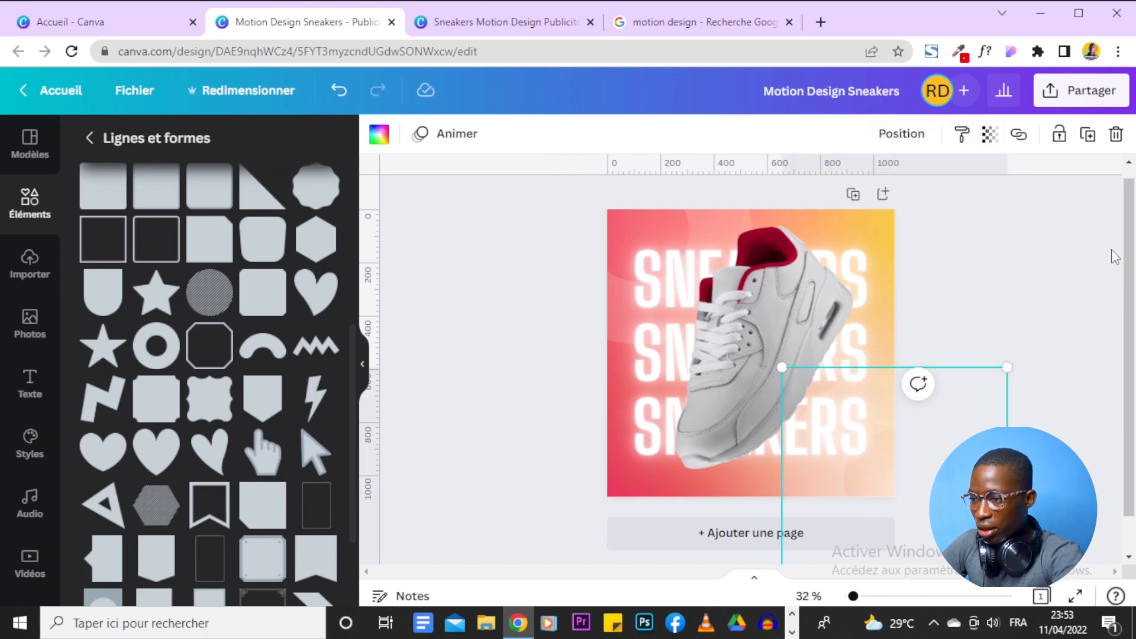
click(1112, 251)
click(696, 229)
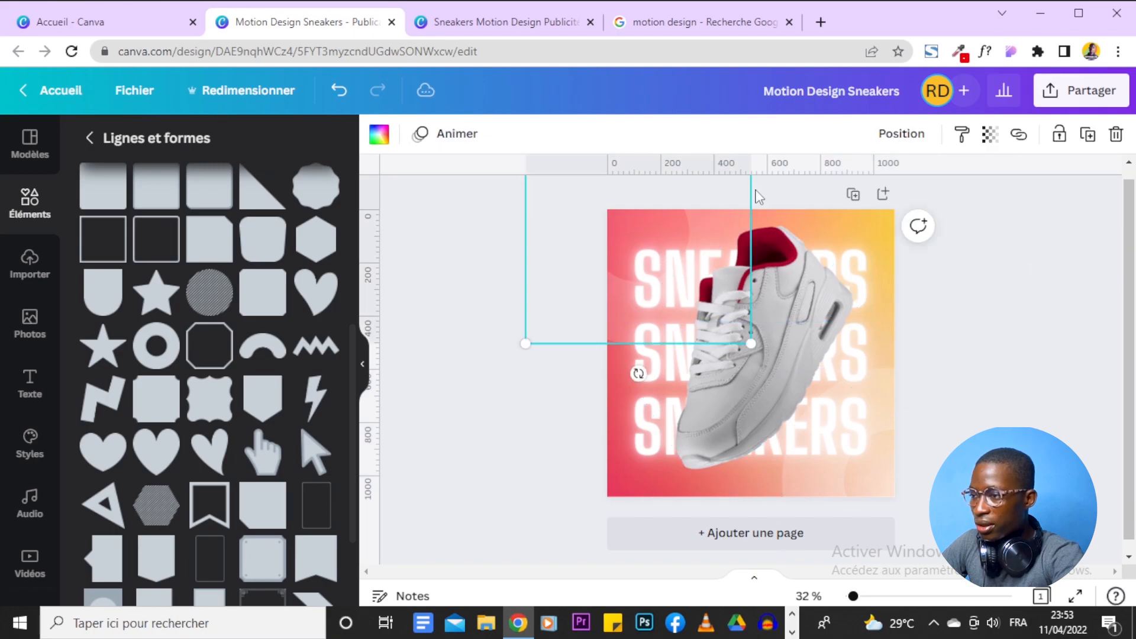
click(989, 135)
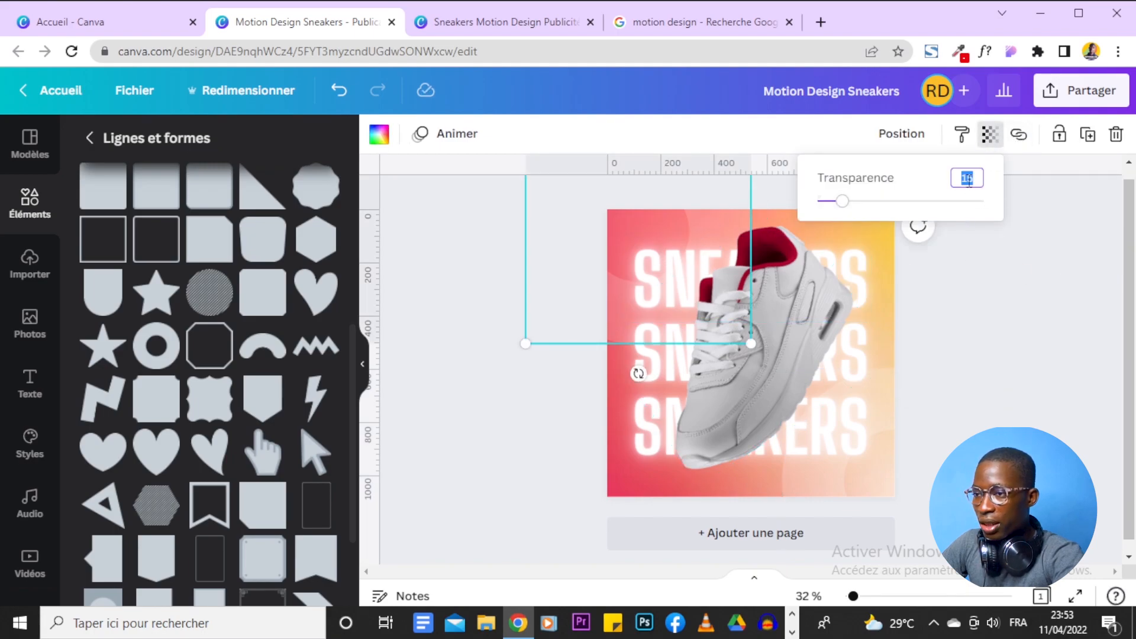
click(1009, 412)
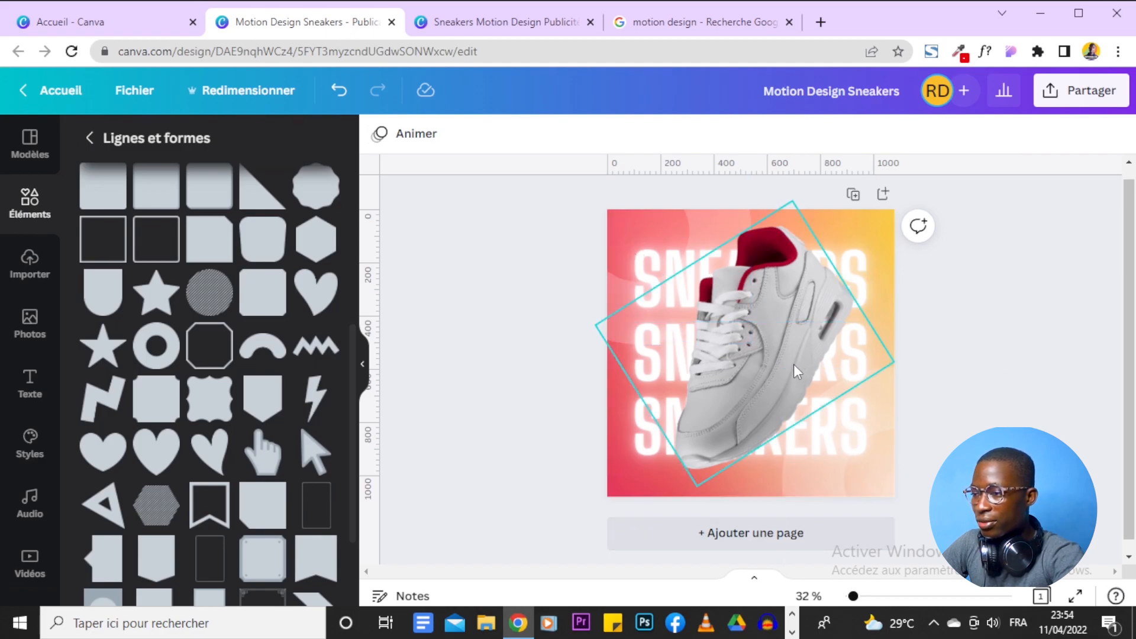
click(680, 454)
click(1009, 343)
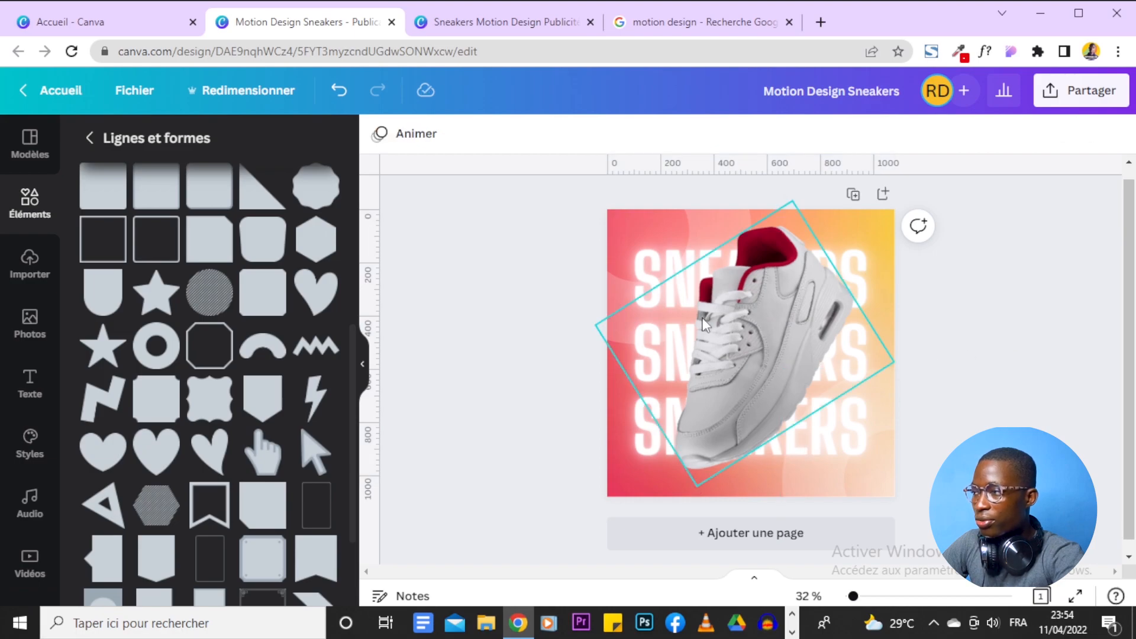
- Check the spheres in the finished example and search the elements library for "3D FROSTED GLASS CIRCLE"
click(497, 23)
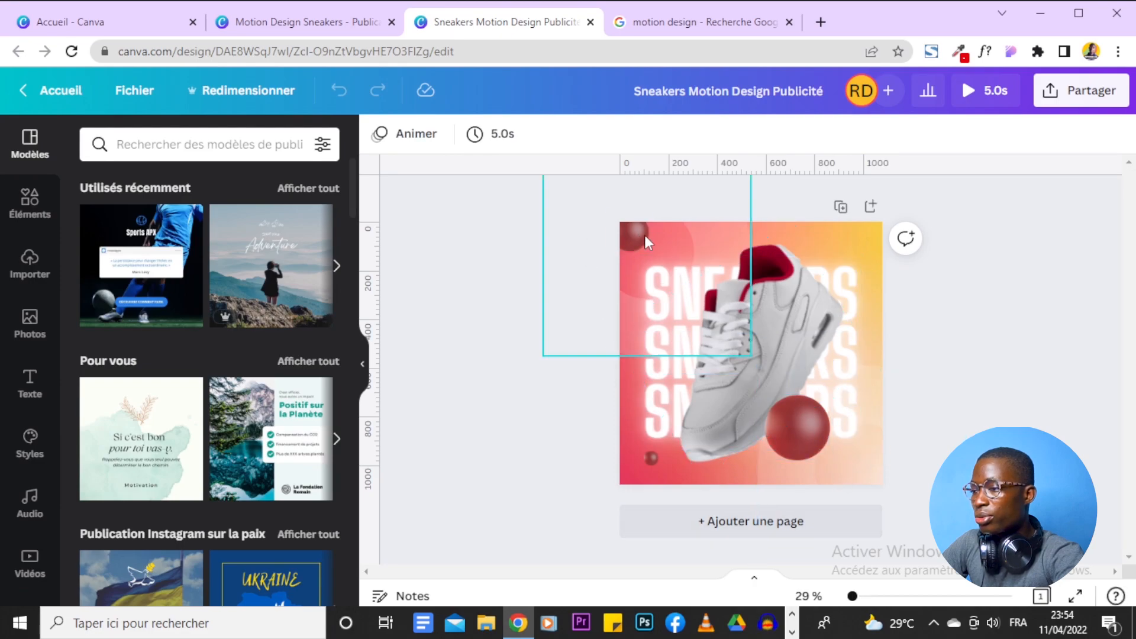
click(335, 28)
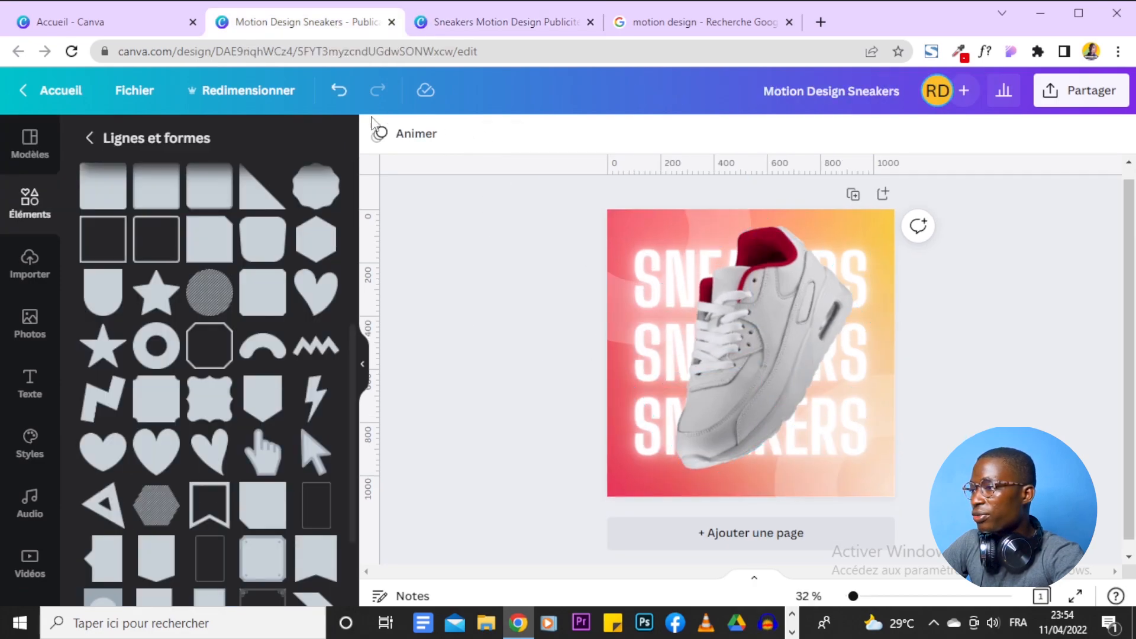
click(92, 139)
click(184, 148)
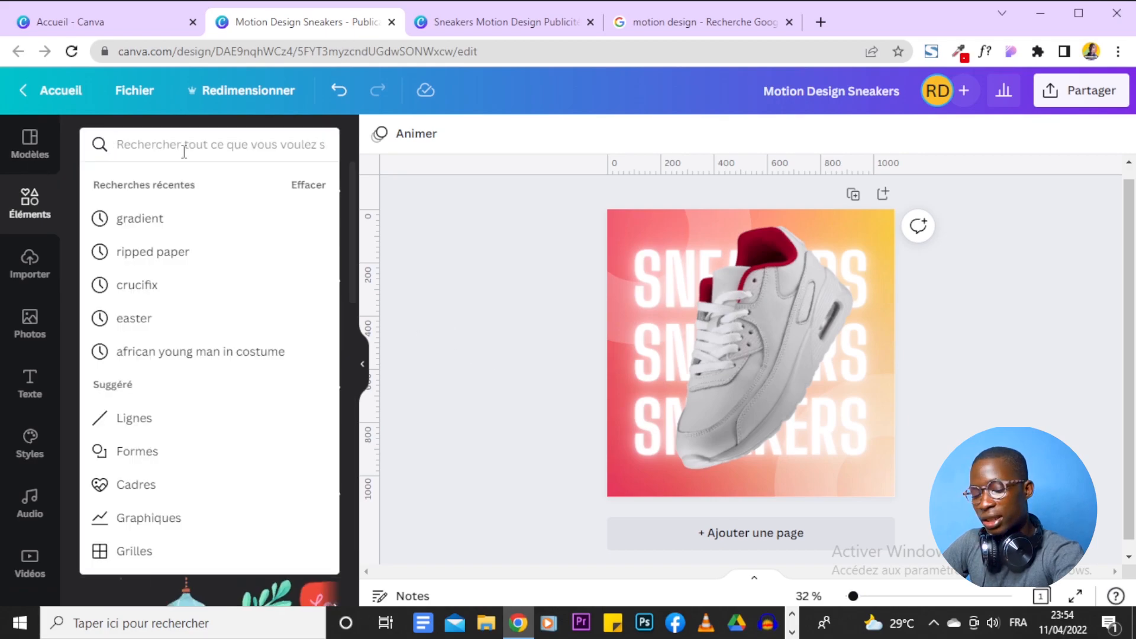
text(3D FR)
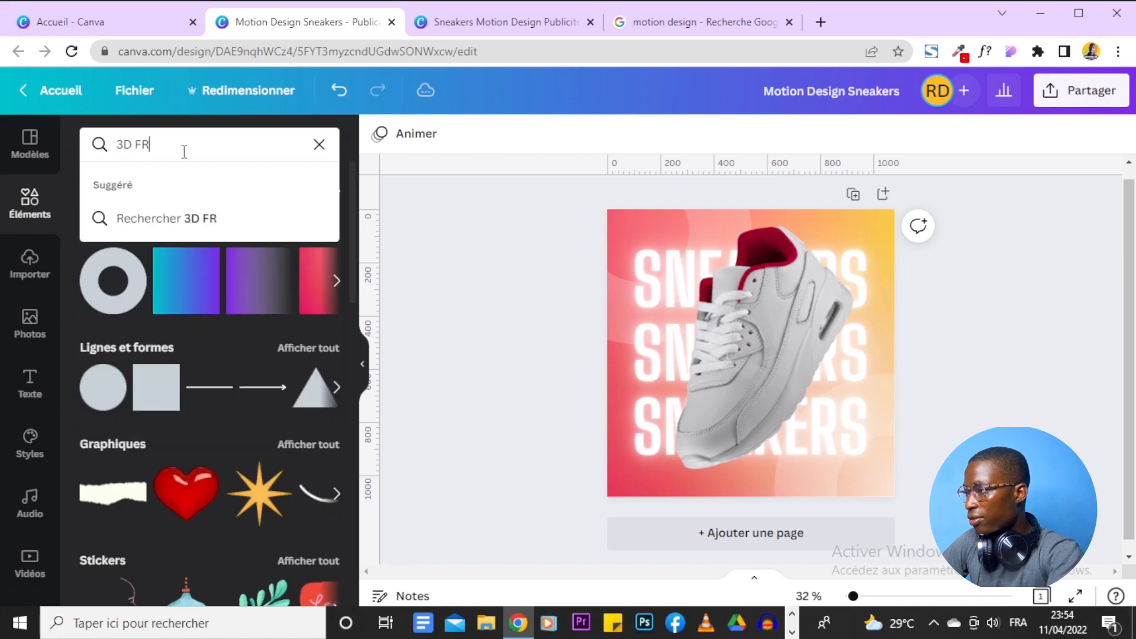
text(OSTED C)
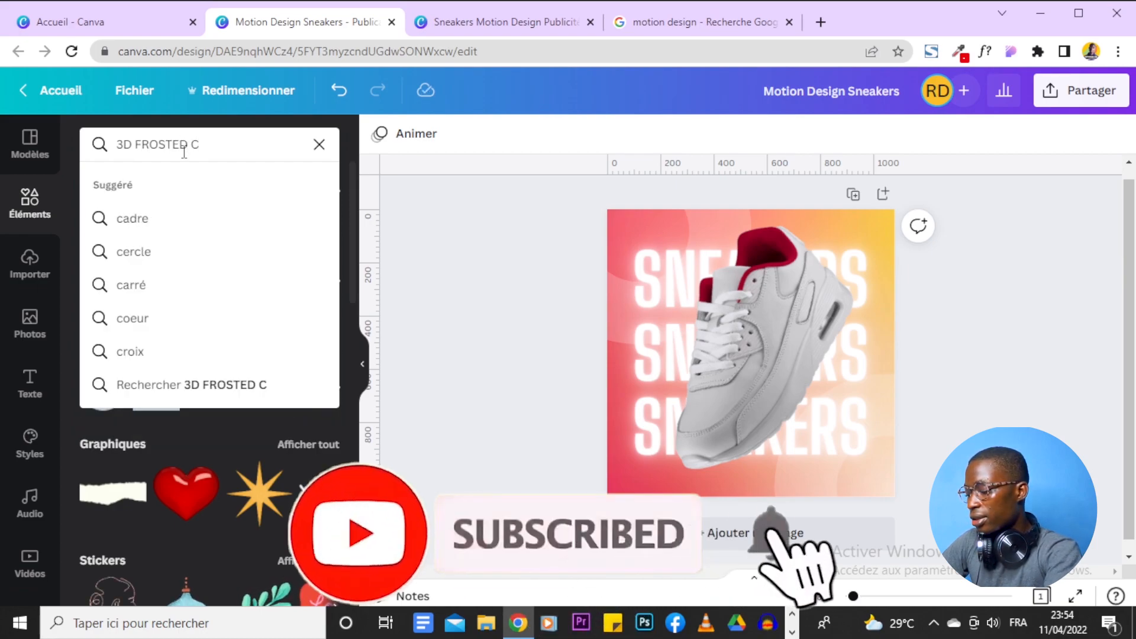
key(BackSpace)
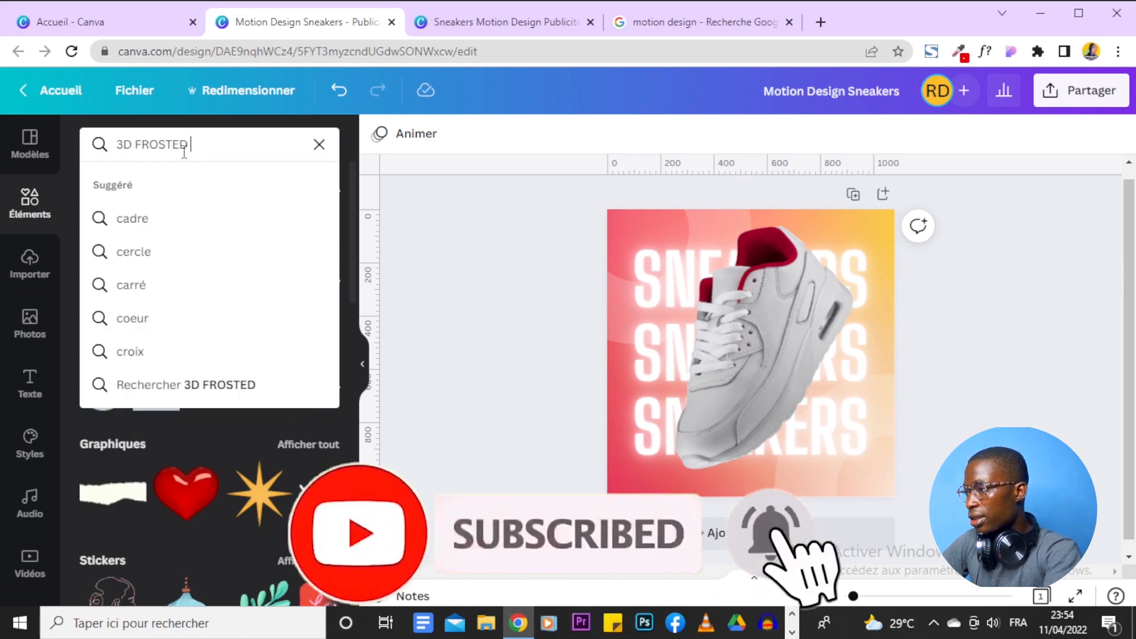
text(GLA)
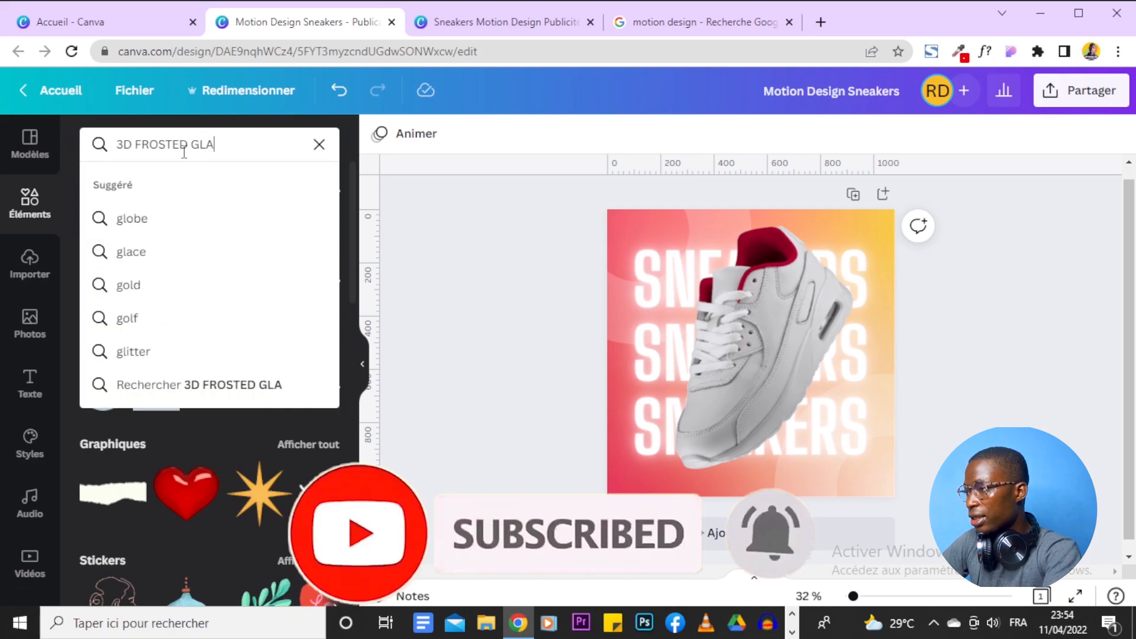
text(SS CIRCLE)
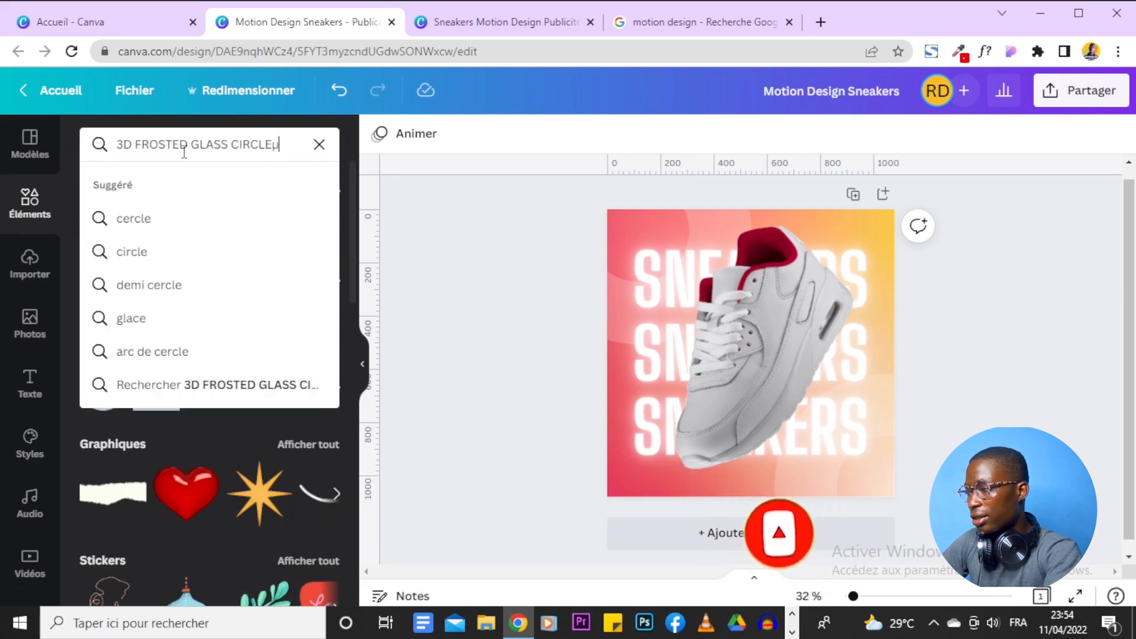
key(Return)
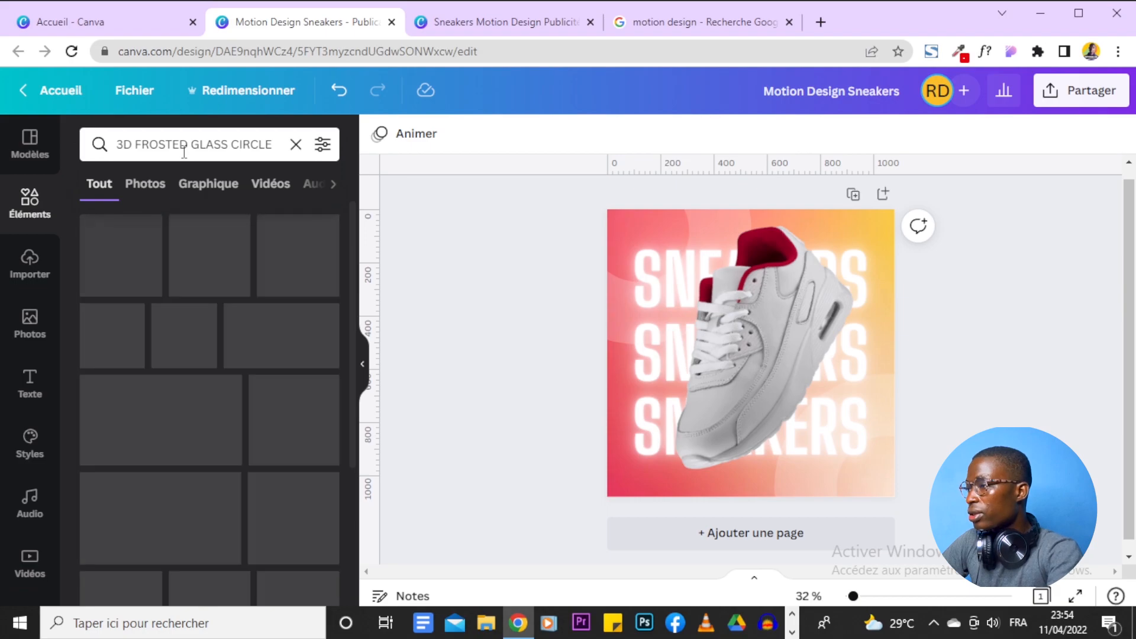
scroll(349, 285, down, 4)
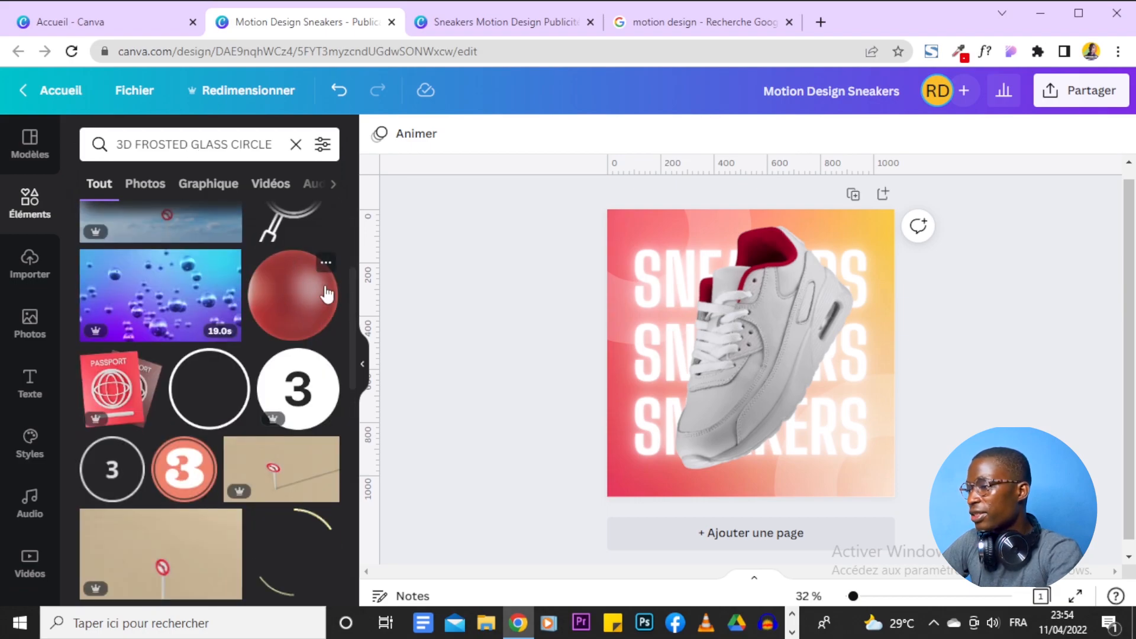
- Insert the red frosted glass sphere, shrink it and place it in the page's upper-left corner as in the example
click(473, 22)
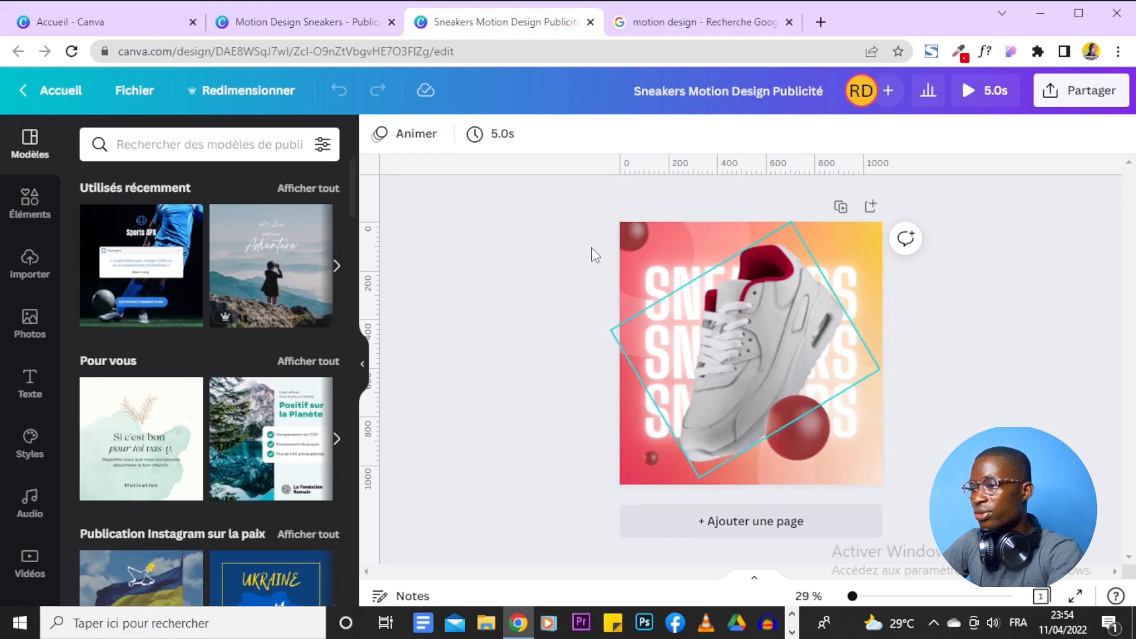
click(325, 29)
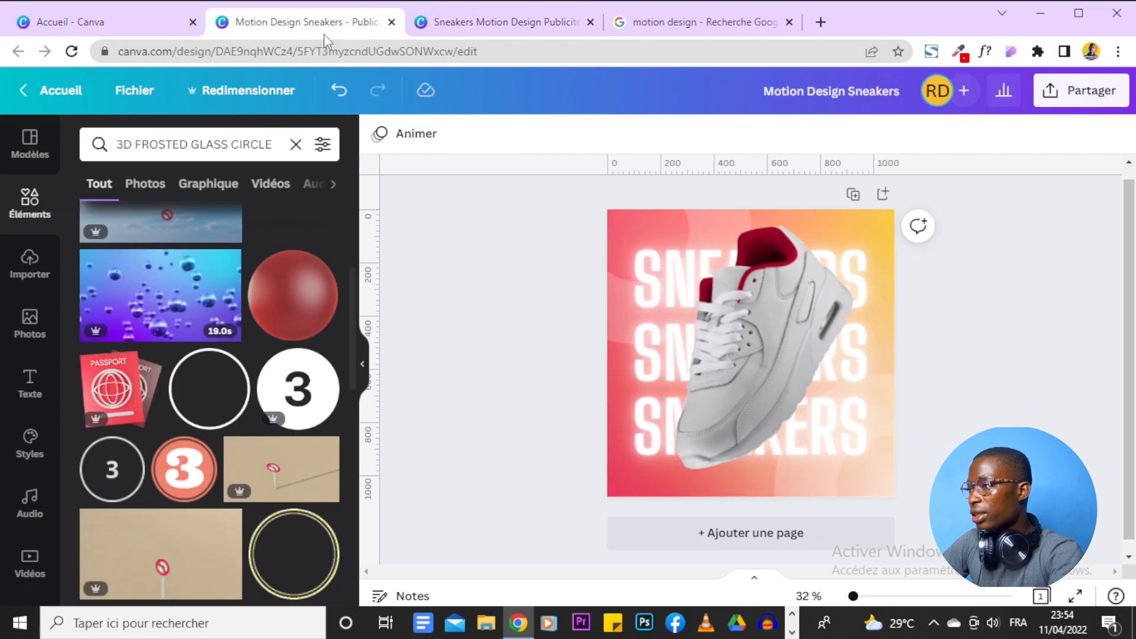
click(298, 311)
drag(861, 257, 640, 243)
drag(661, 261, 847, 467)
click(540, 270)
- Duplicate the red sphere and position a larger one over the bottom title, beside the shoe's lower-right edge
click(636, 238)
key(ctrl+d)
drag(822, 428, 812, 430)
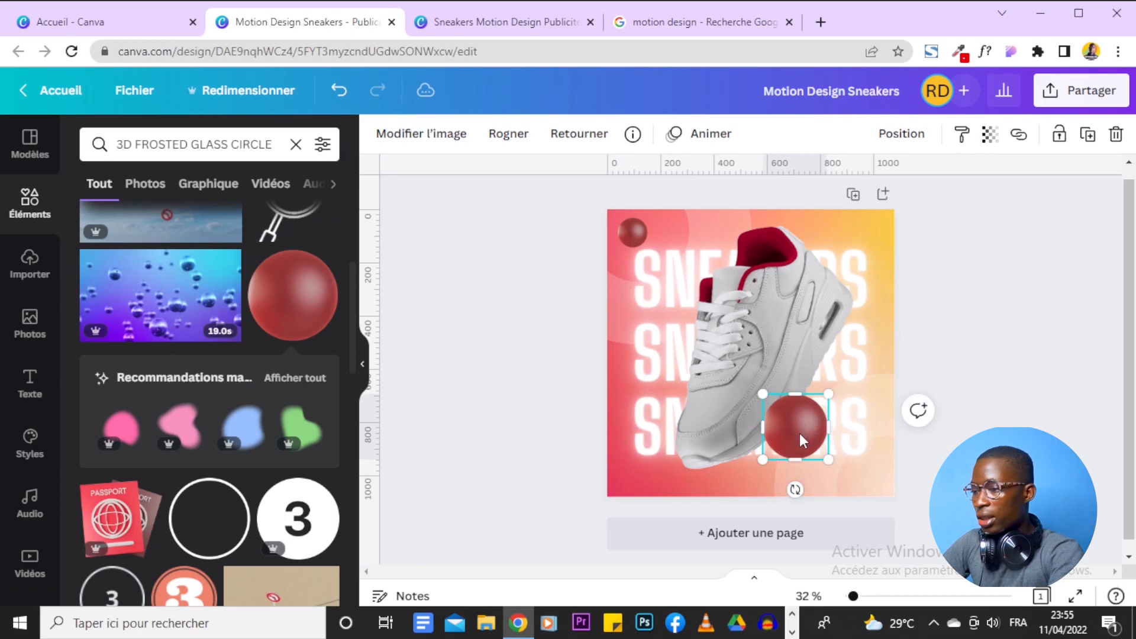
- Shrink another copy of the red sphere to about 63 by 64 and place it in the page's lower-left corner
drag(829, 394, 788, 445)
drag(791, 501, 644, 527)
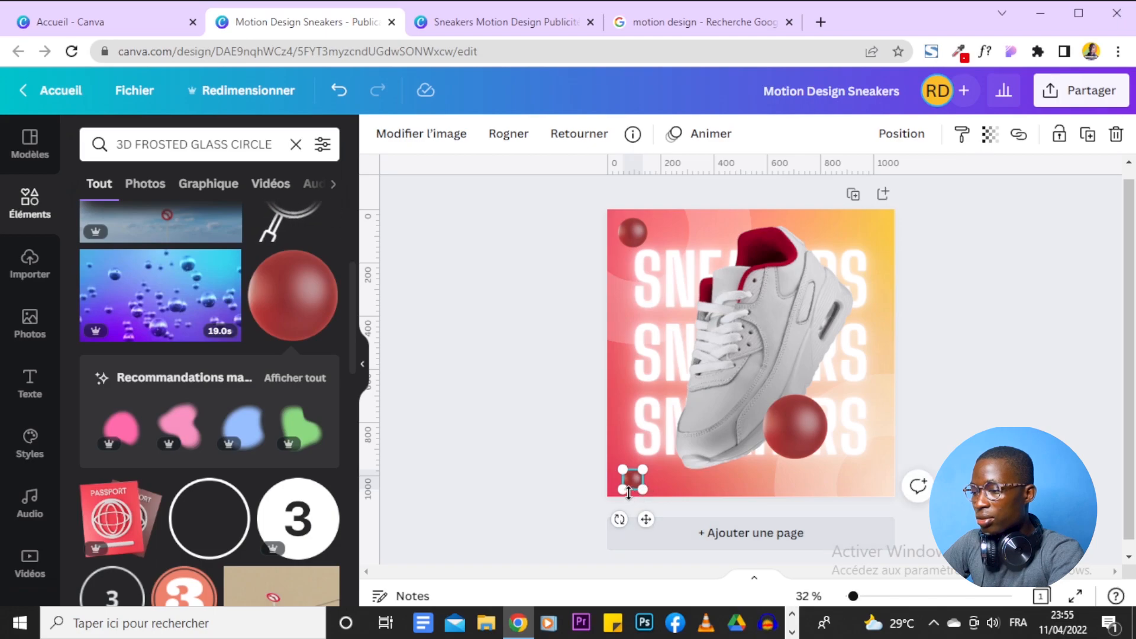
drag(626, 489, 621, 491)
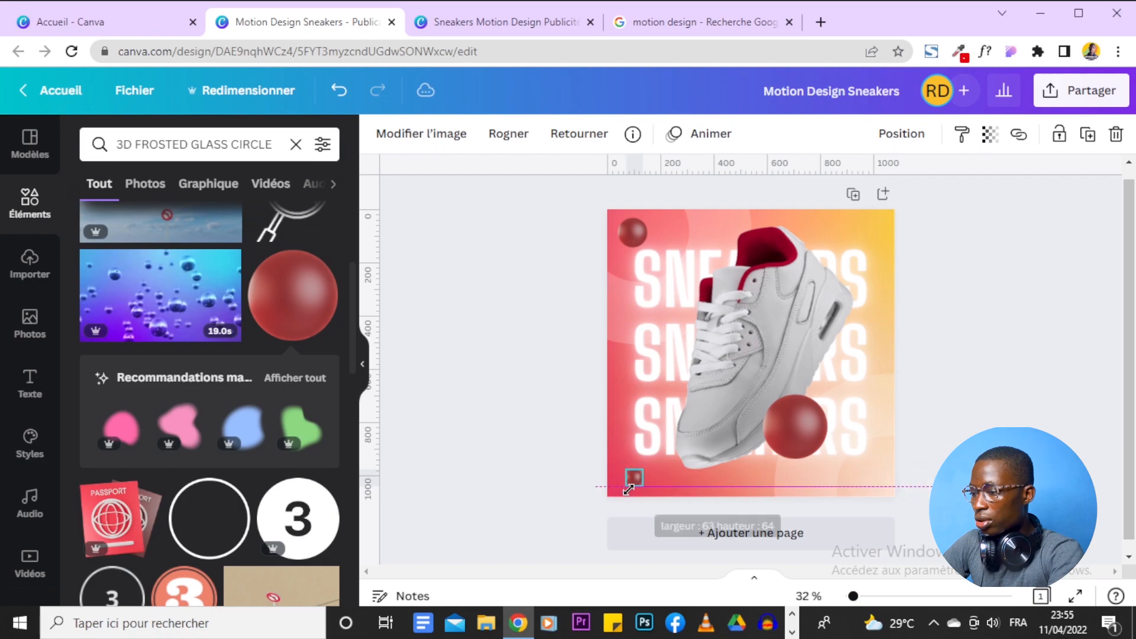
click(592, 443)
- Compare the layout with the finished example and shift the lower-right background ring slightly left and down
click(508, 24)
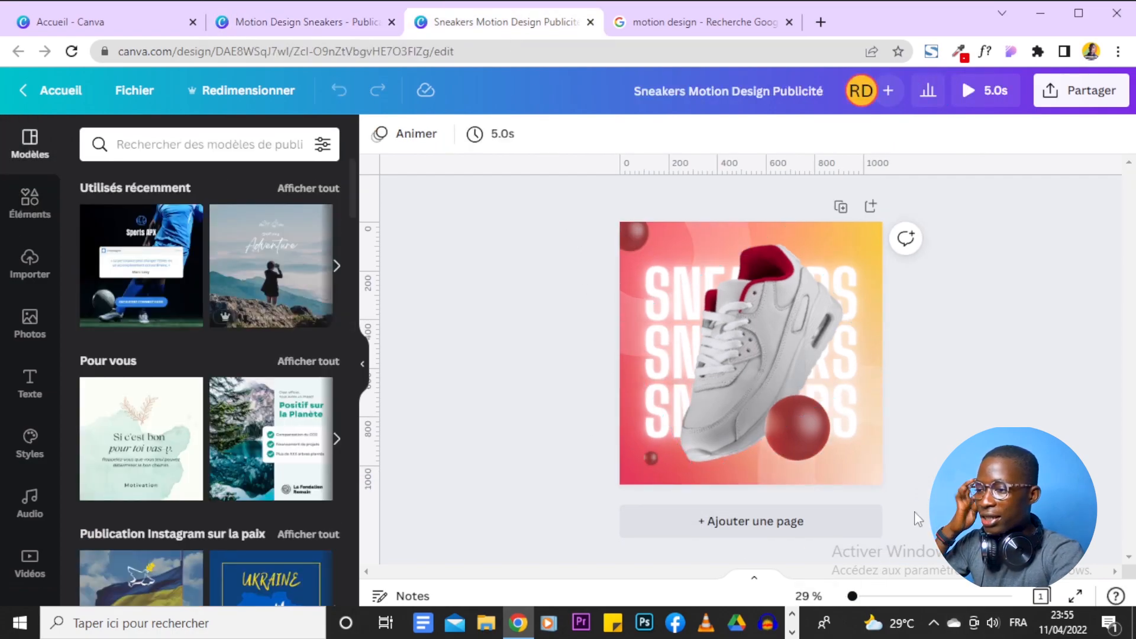
click(283, 23)
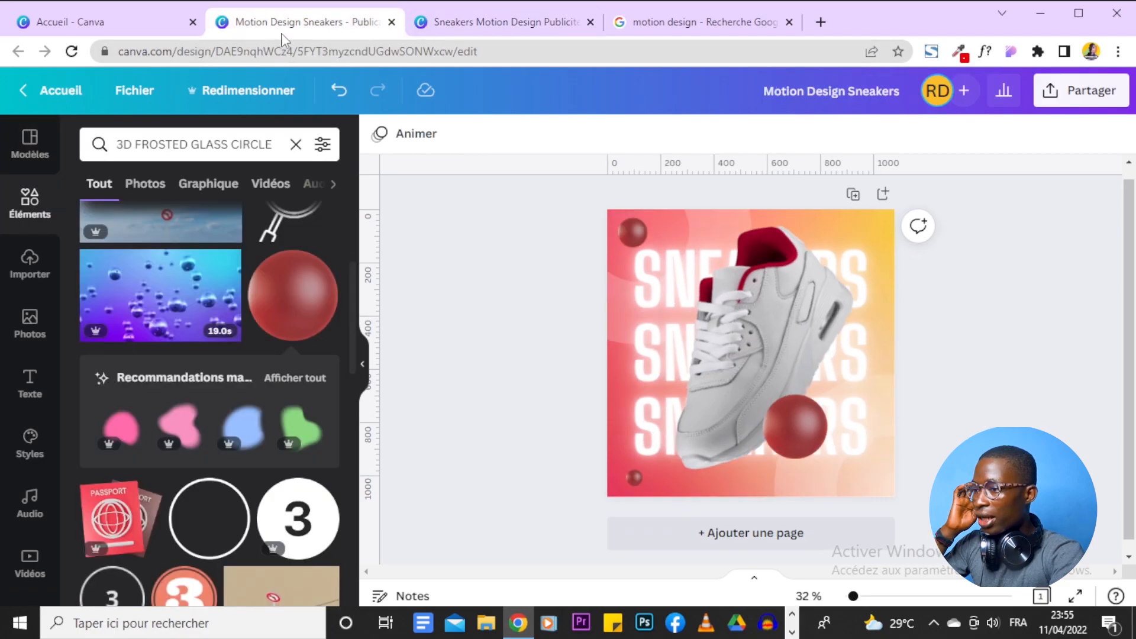
click(642, 370)
click(886, 396)
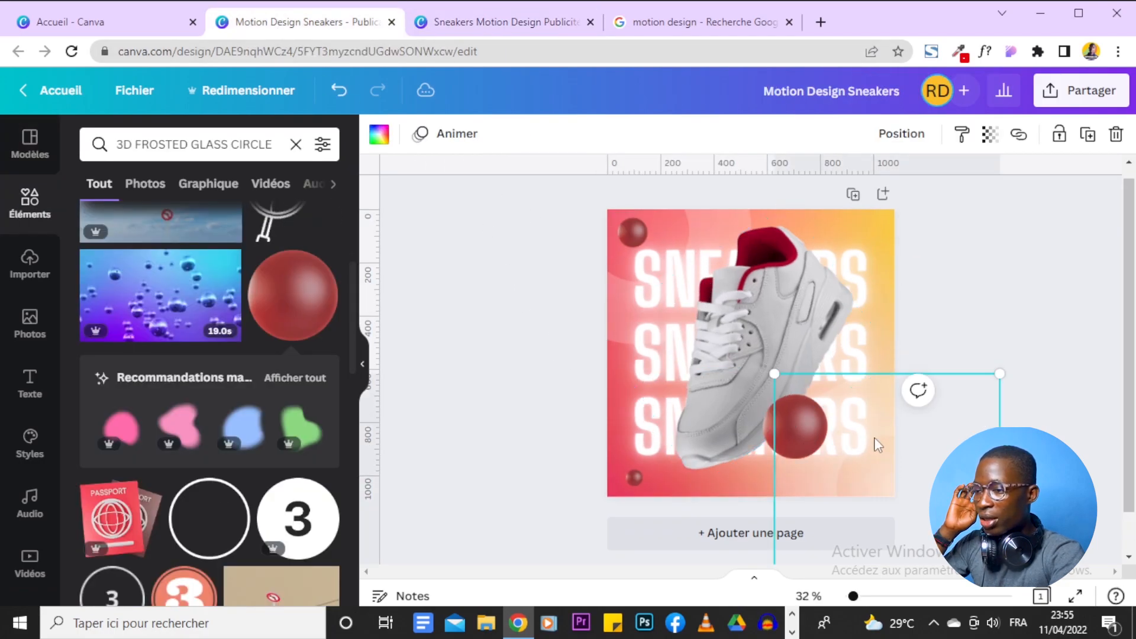
- Tighten the title spacing by nudging the bottom SNEAKERS line up and the top SNEAKERS line down
click(649, 444)
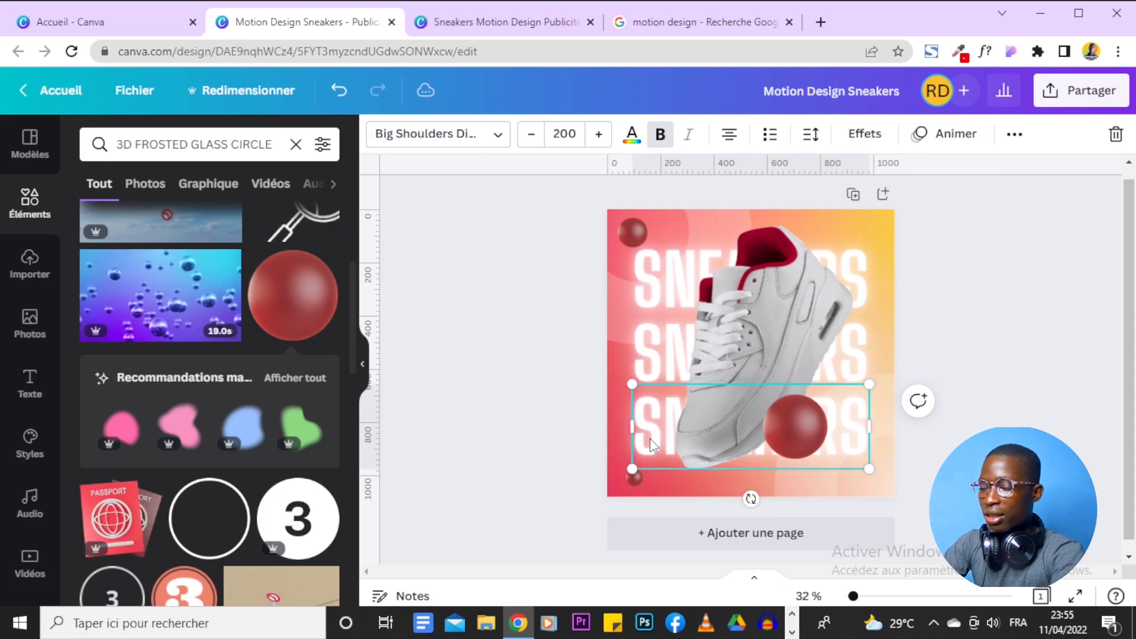
key(Up)
key(Up)
key(Up)
key(Up)
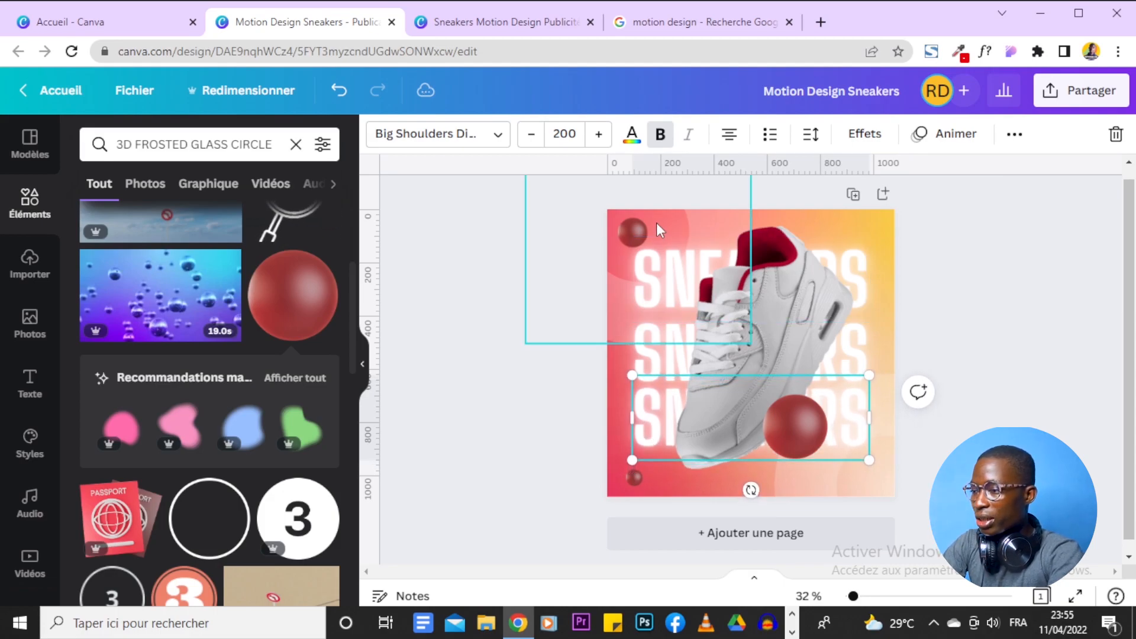
click(656, 292)
key(Down)
key(Down)
key(Down)
click(1054, 339)
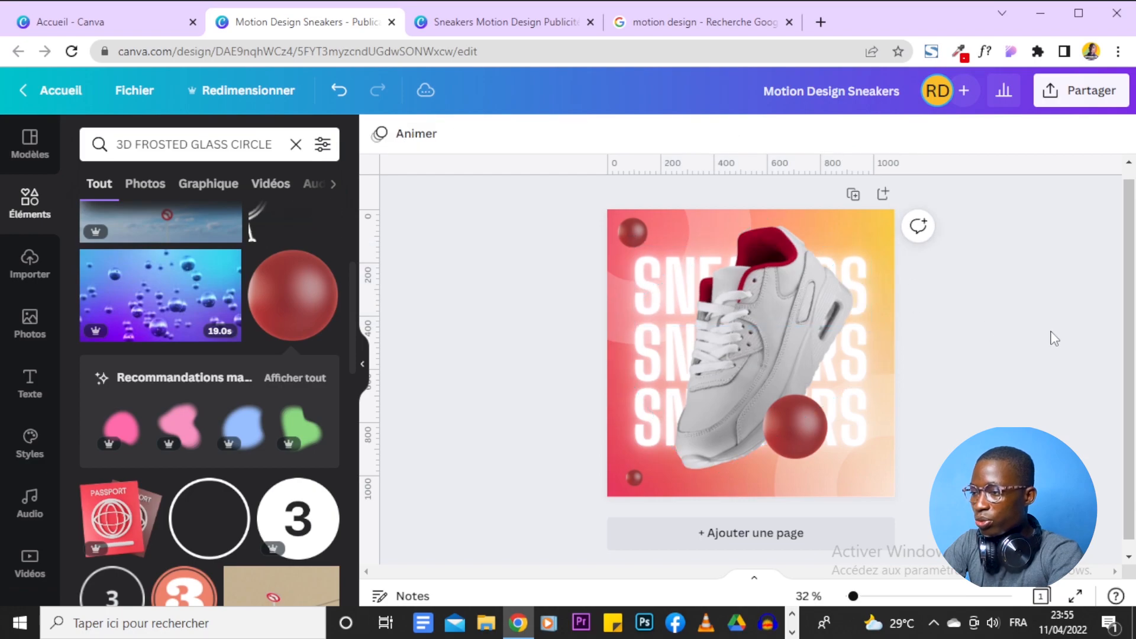
- Move the small lower-left sphere slightly up and right towards the shoe and compare the page with the finished example
click(635, 478)
drag(651, 518, 658, 510)
click(986, 318)
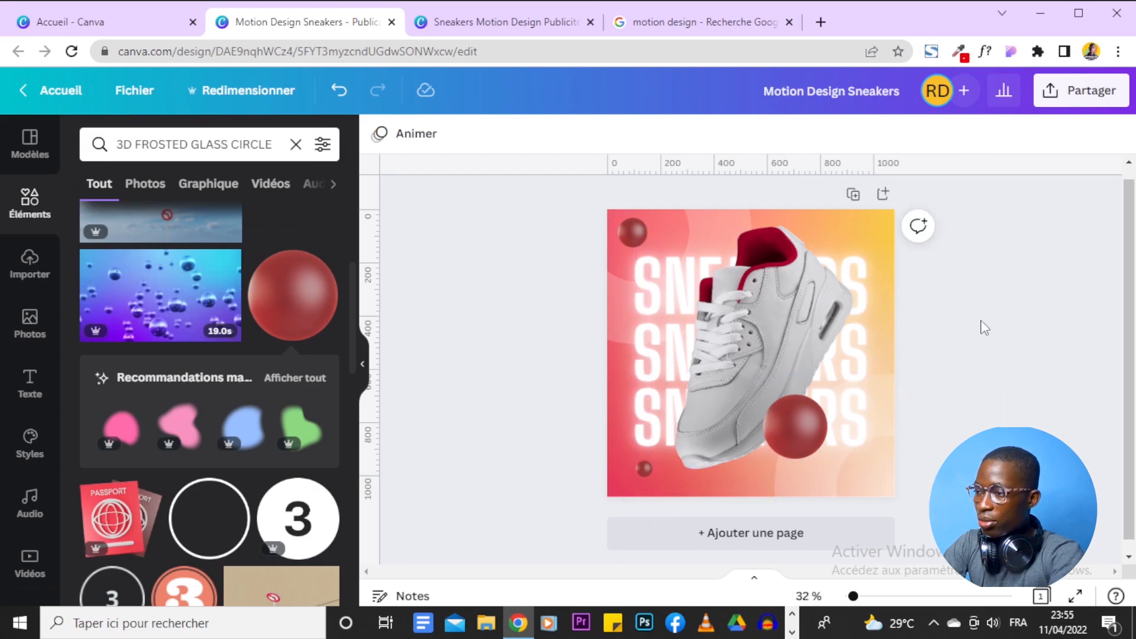
click(480, 24)
click(295, 23)
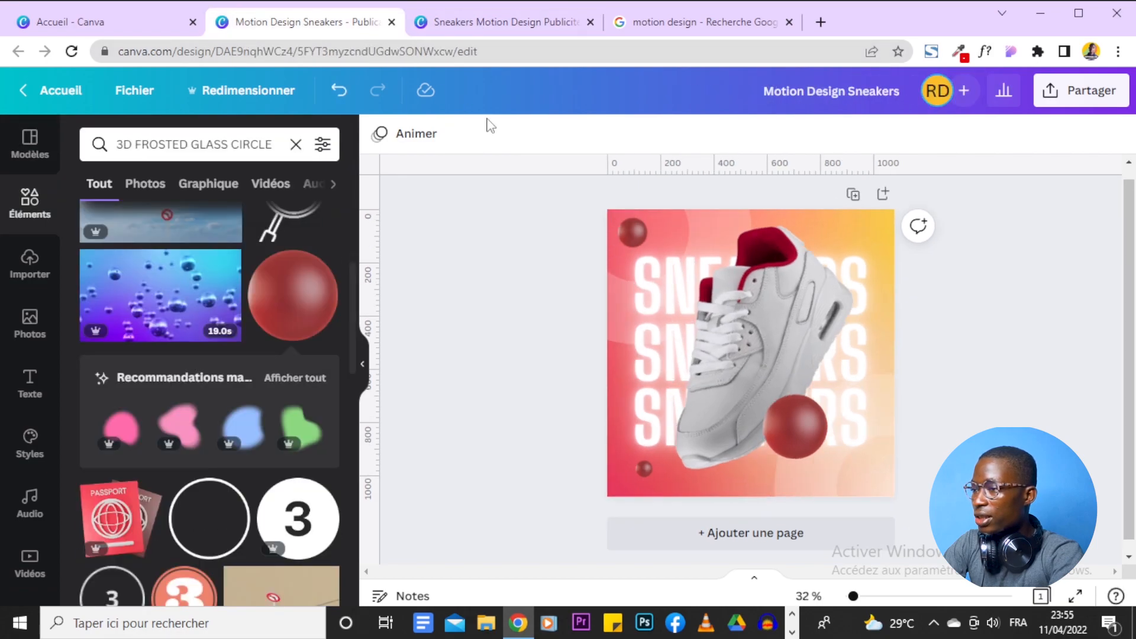
- Enlarge the upper-left red sphere so it runs past the page corner and compare it with the finished example
click(631, 232)
drag(594, 213, 571, 207)
click(538, 290)
click(467, 21)
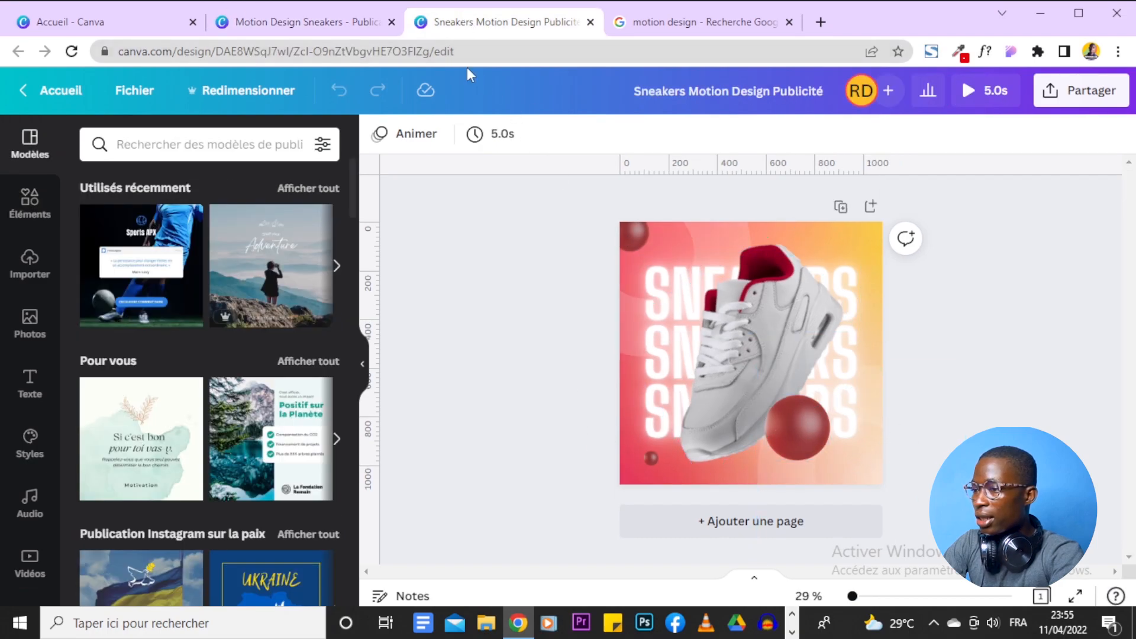
click(254, 23)
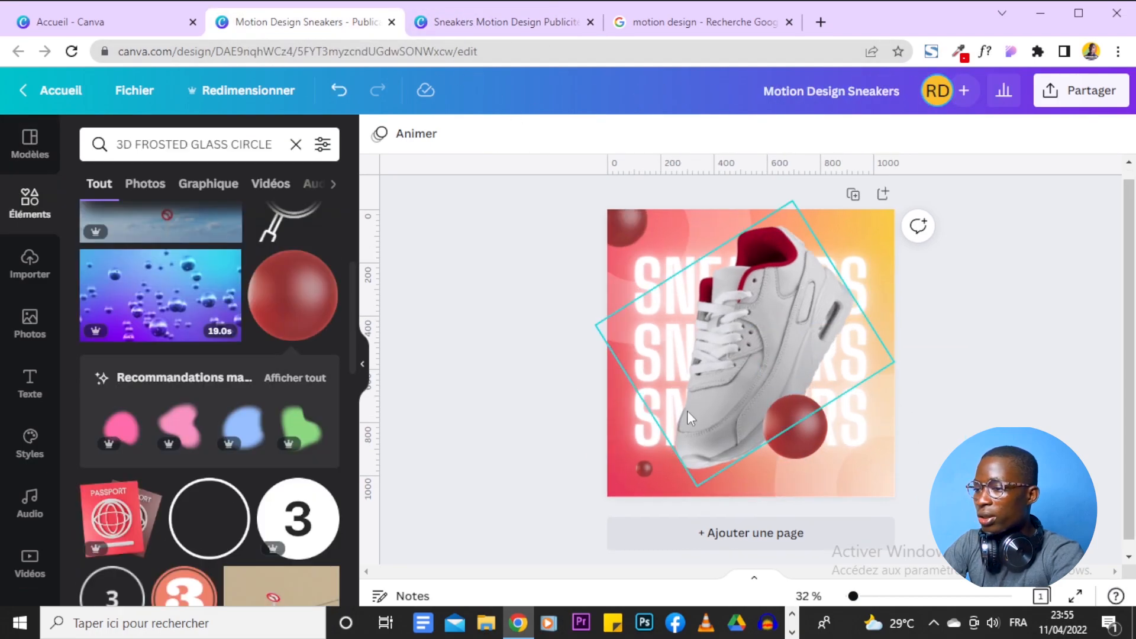
- Enlarge the big red sphere beside the shoe slightly and compare the page with the finished example
click(789, 430)
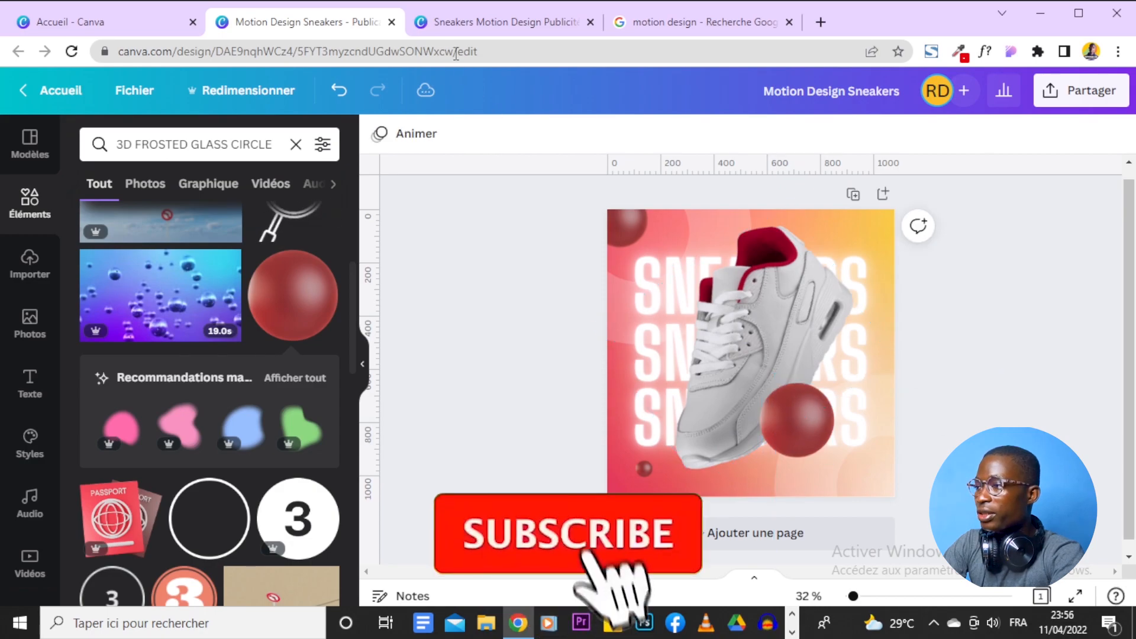
click(452, 28)
click(283, 27)
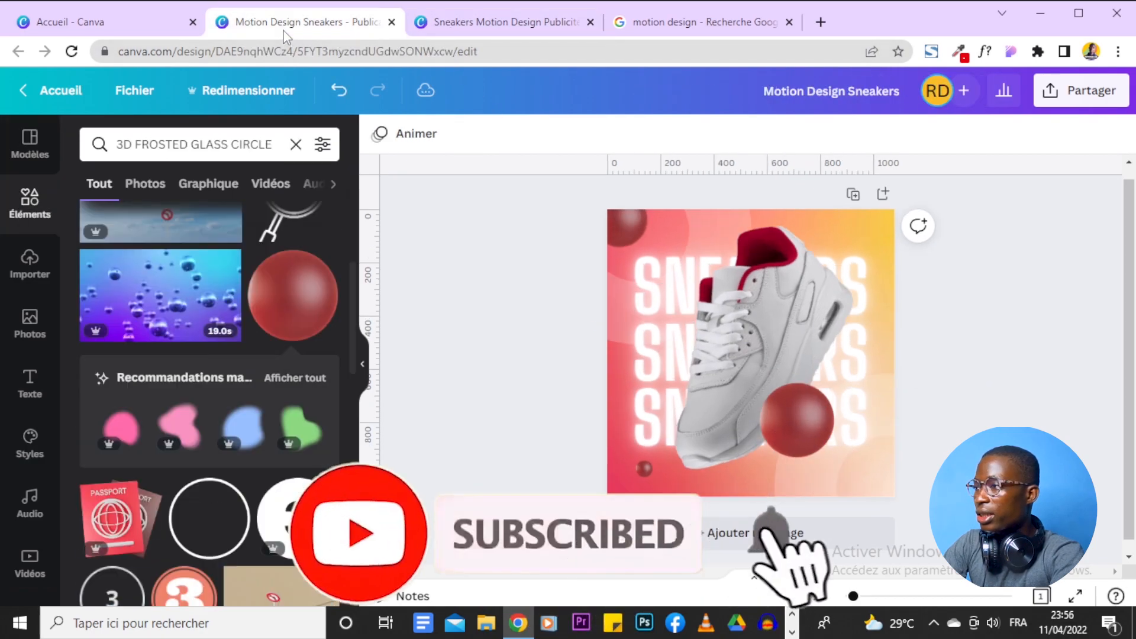
click(448, 24)
click(320, 22)
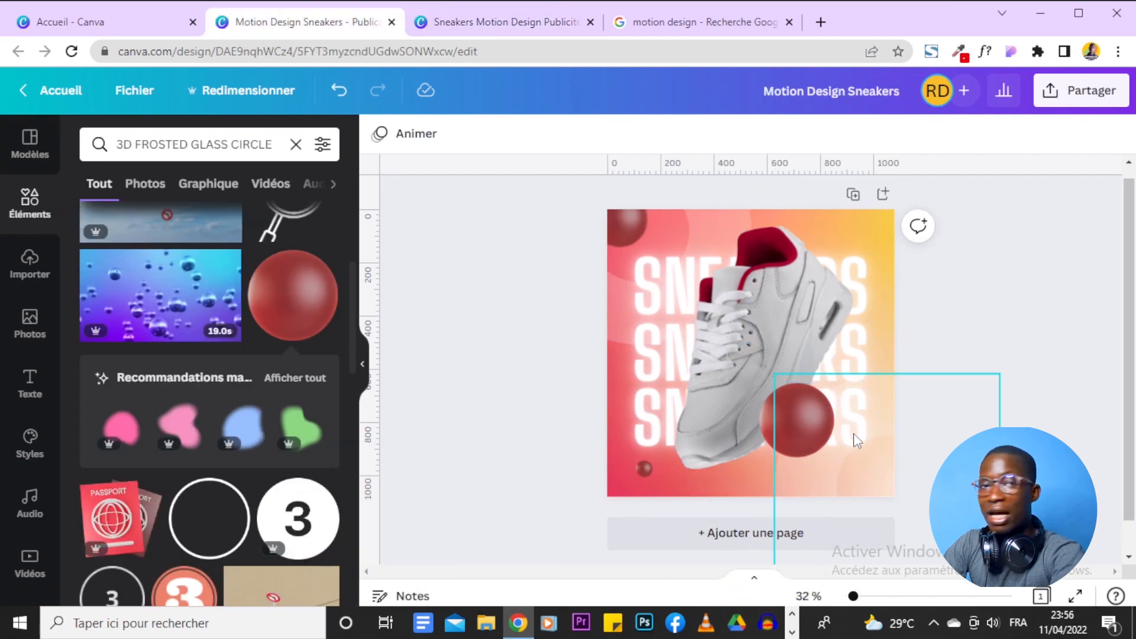
scroll(1011, 382, down, 1)
scroll(1011, 383, up, 1)
scroll(1012, 383, down, 1)
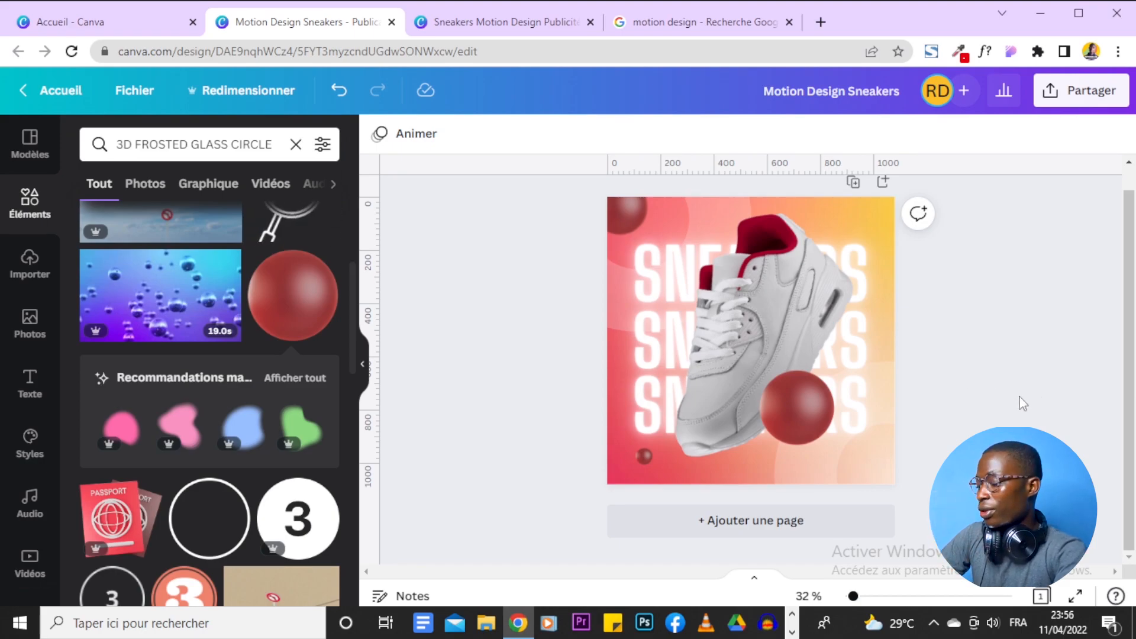
click(657, 268)
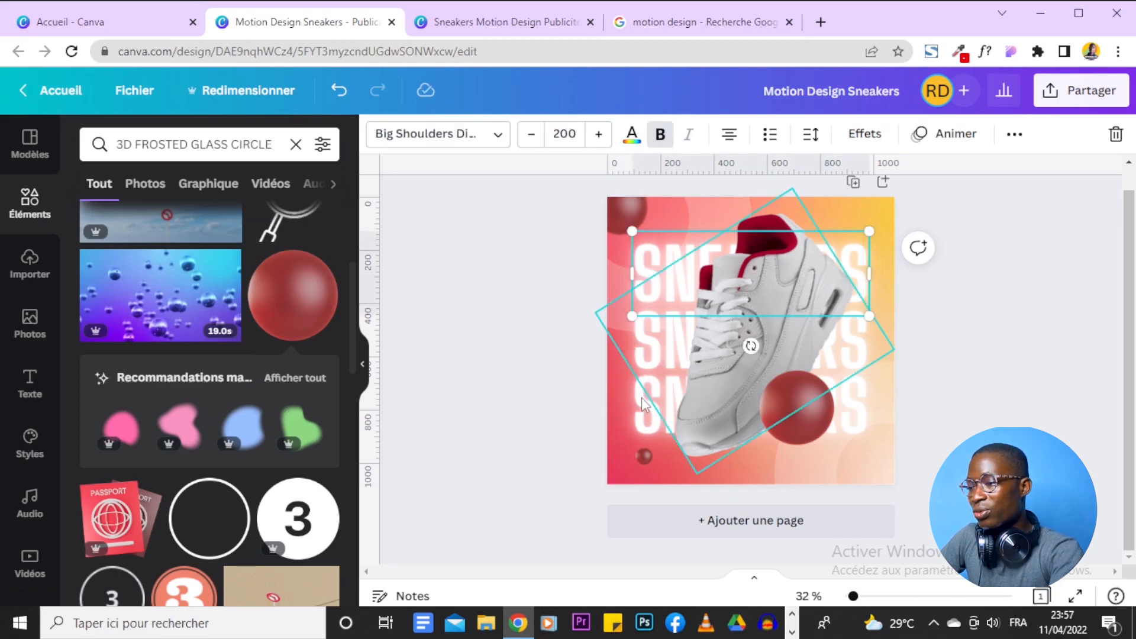
shift+click(794, 373)
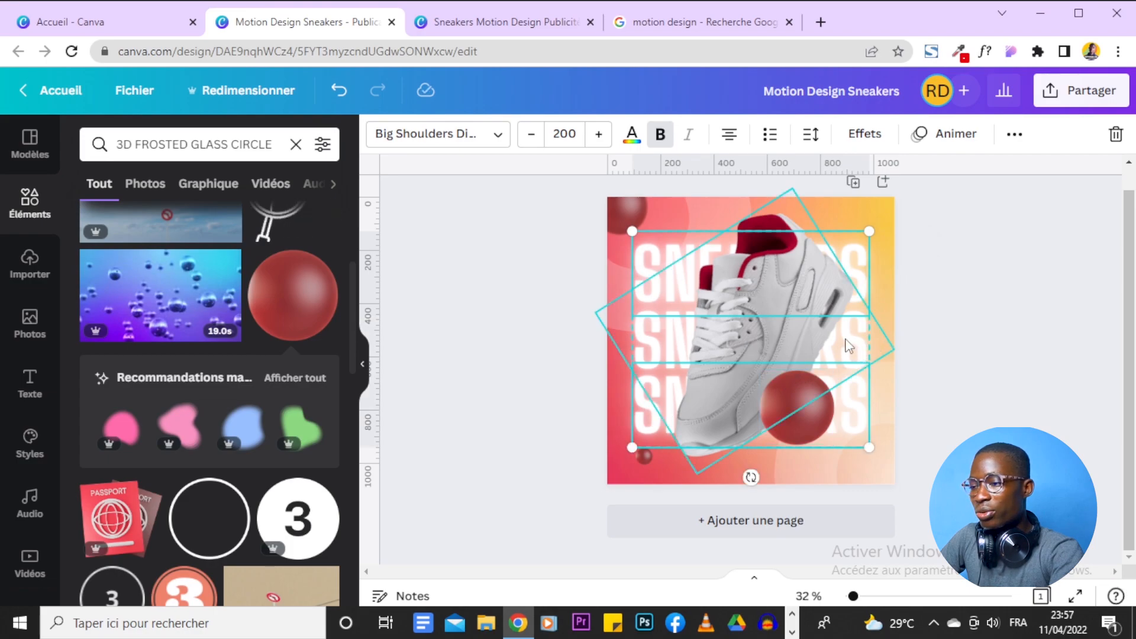
click(789, 317)
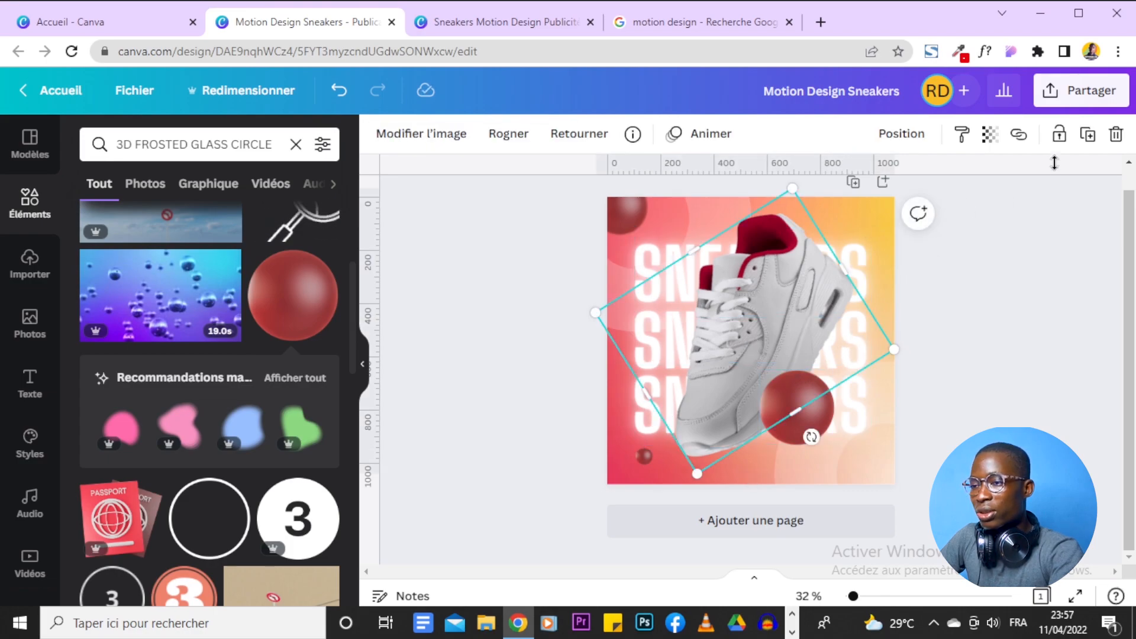
click(1060, 292)
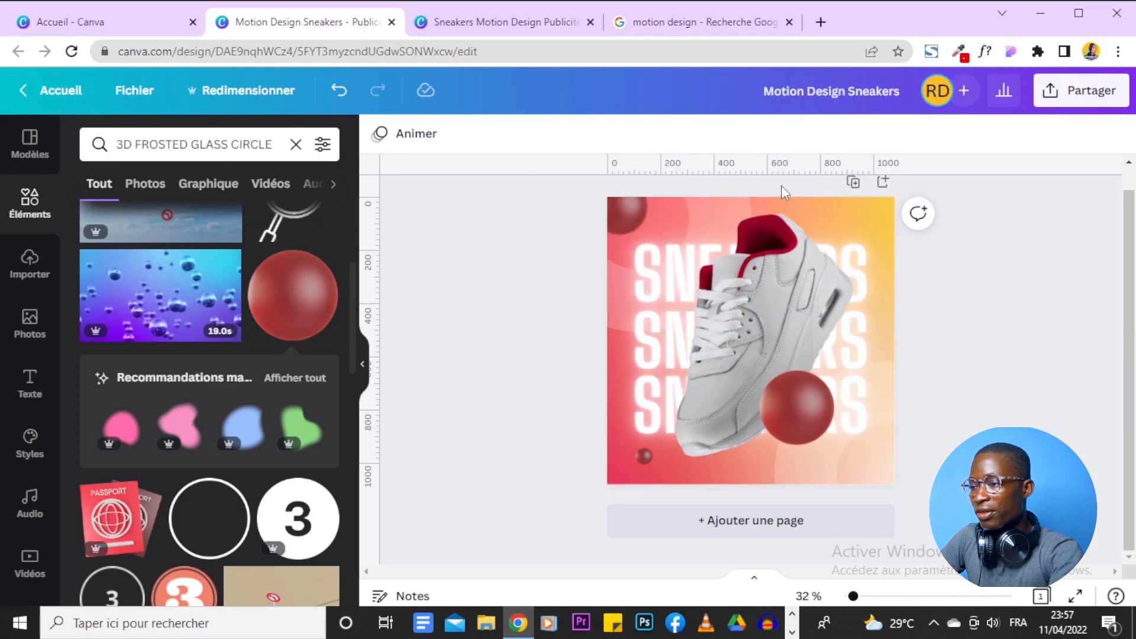
- Space the three SNEAKERS titles evenly in the vertical direction
drag(797, 183, 855, 357)
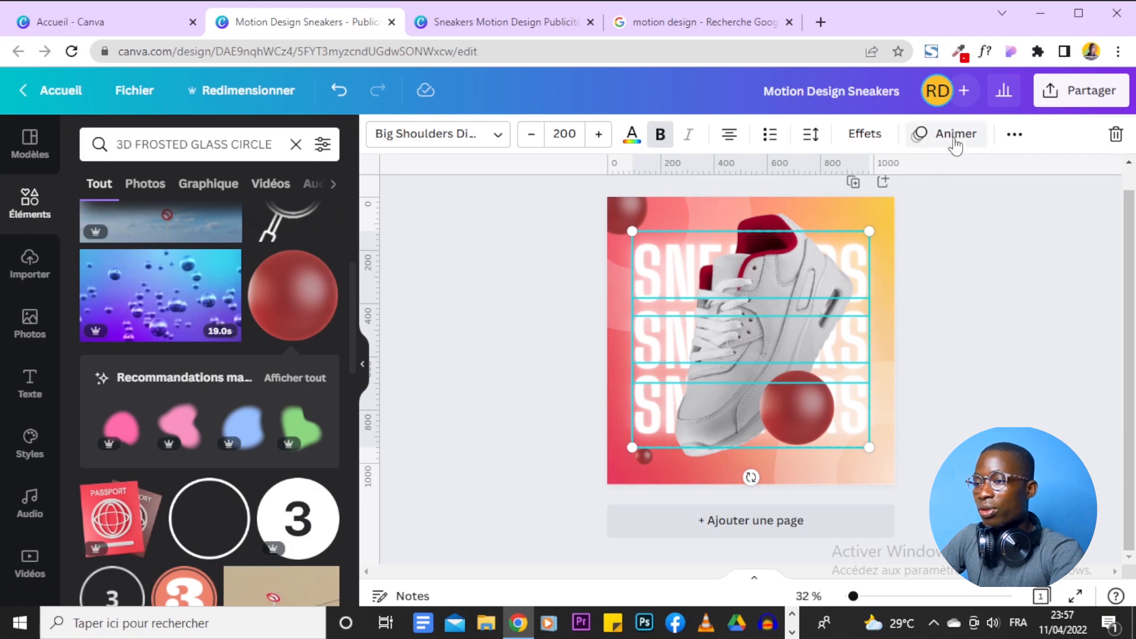
click(1014, 133)
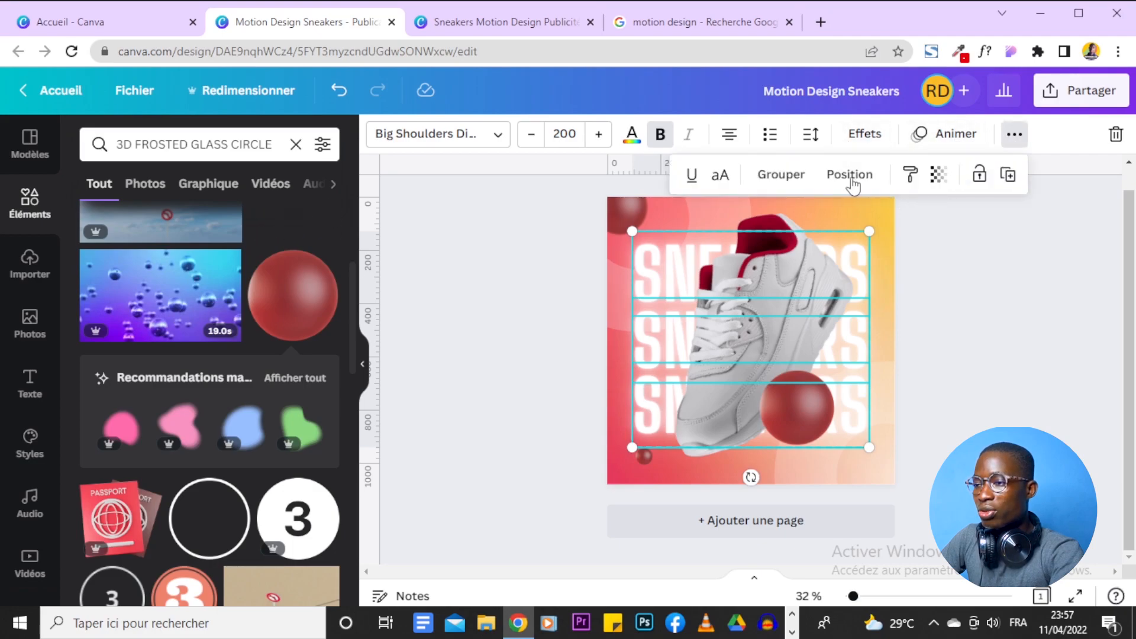
click(850, 174)
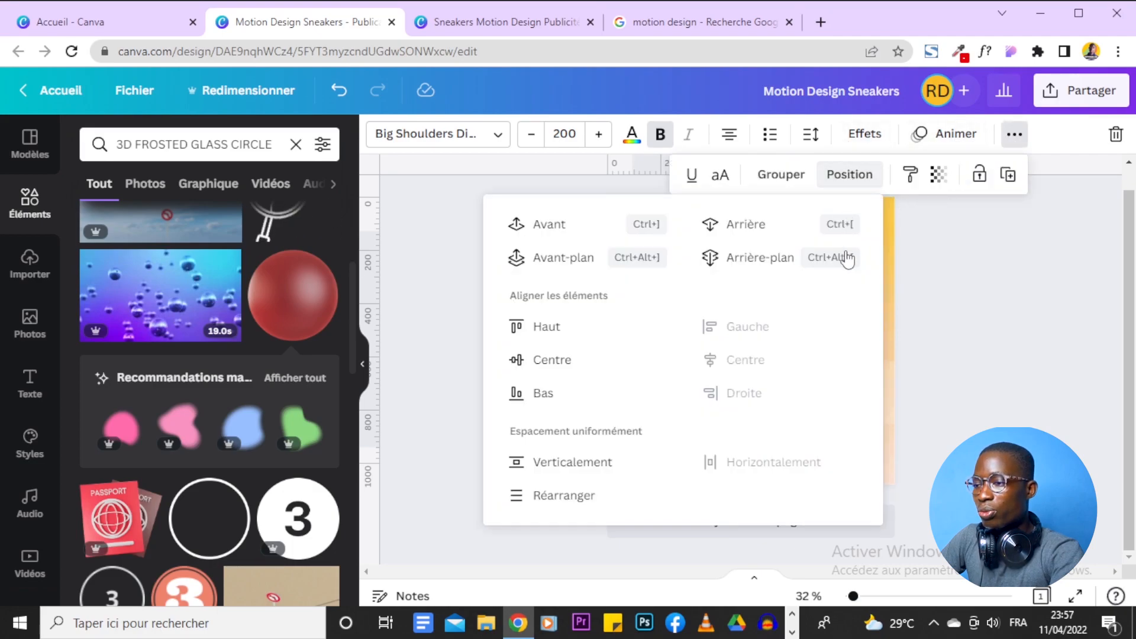
click(578, 464)
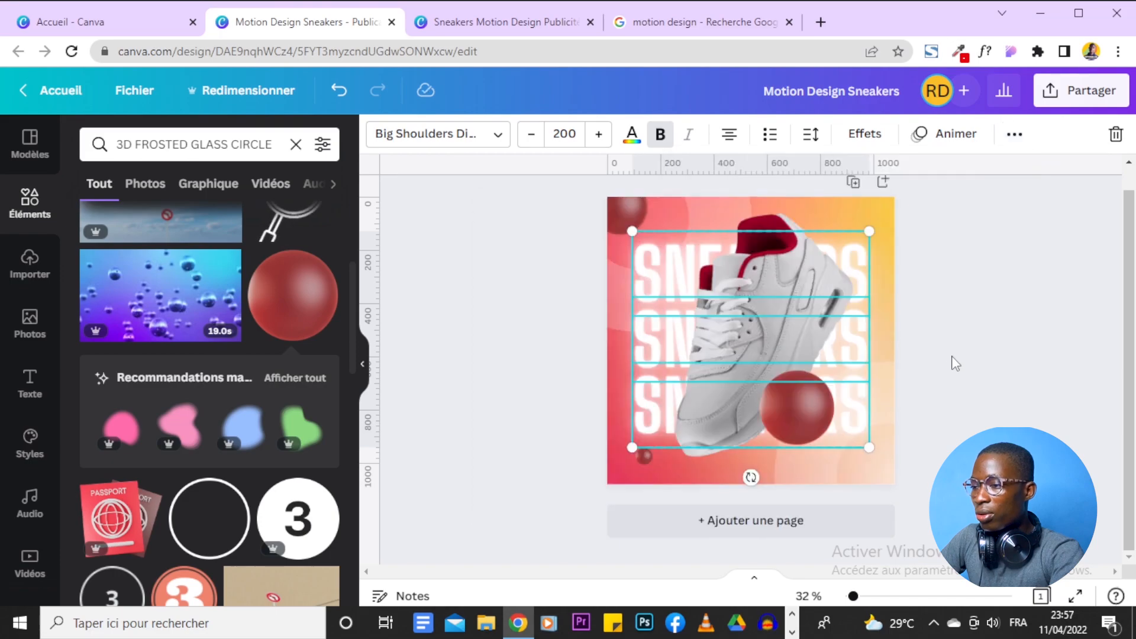
- Try the Néon animation on the three SNEAKERS titles as one group and ungroup them again
click(1014, 134)
click(775, 185)
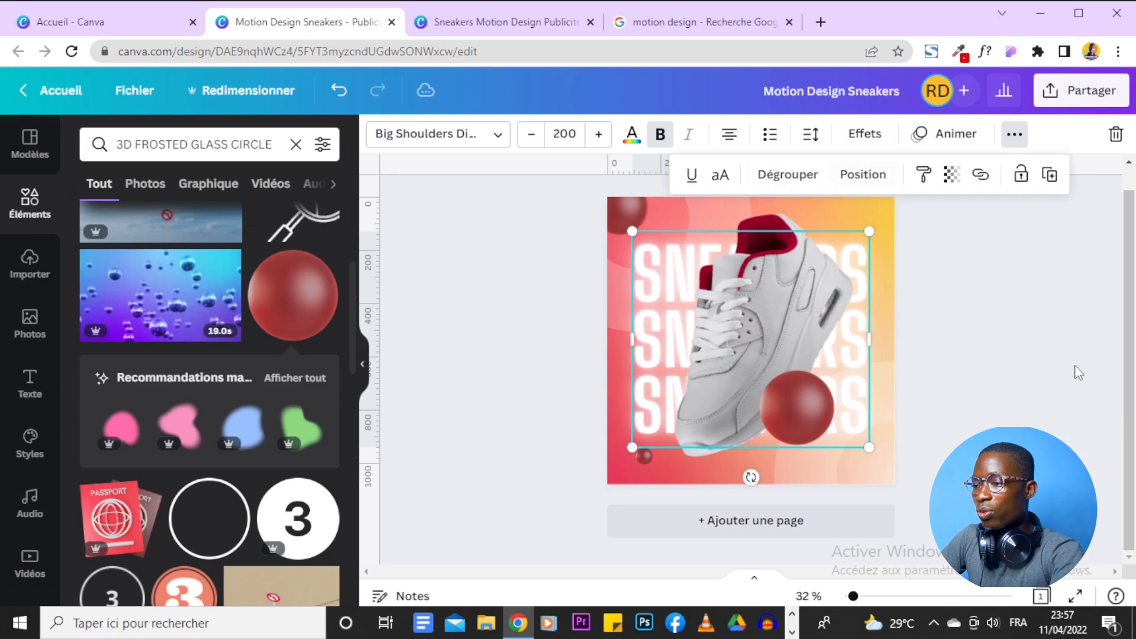
click(944, 135)
scroll(240, 362, down, 3)
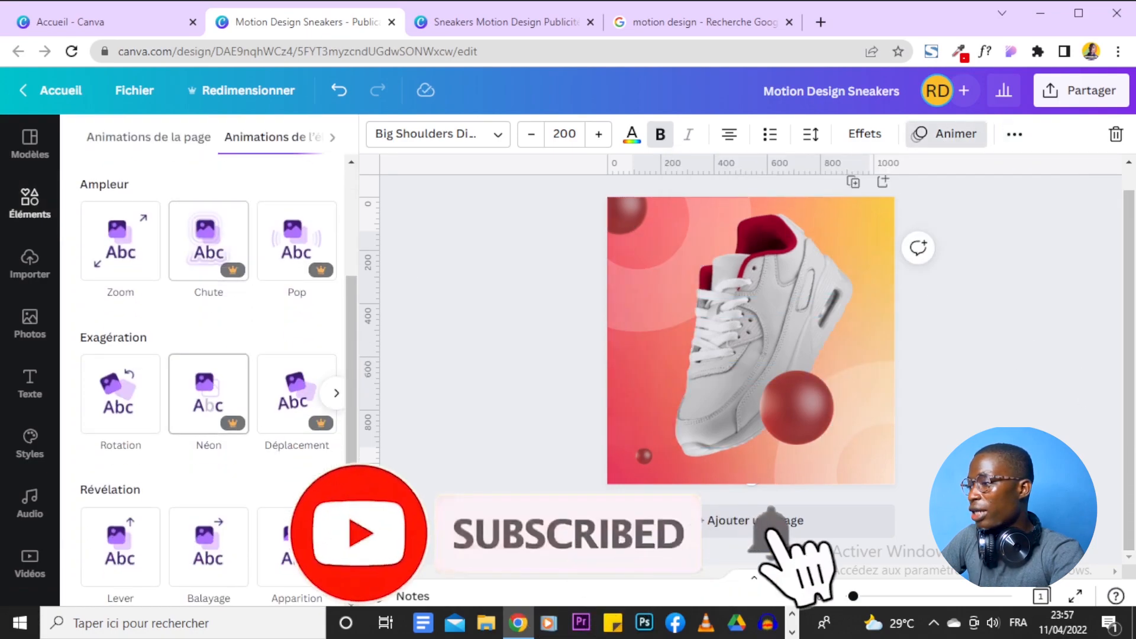
click(227, 402)
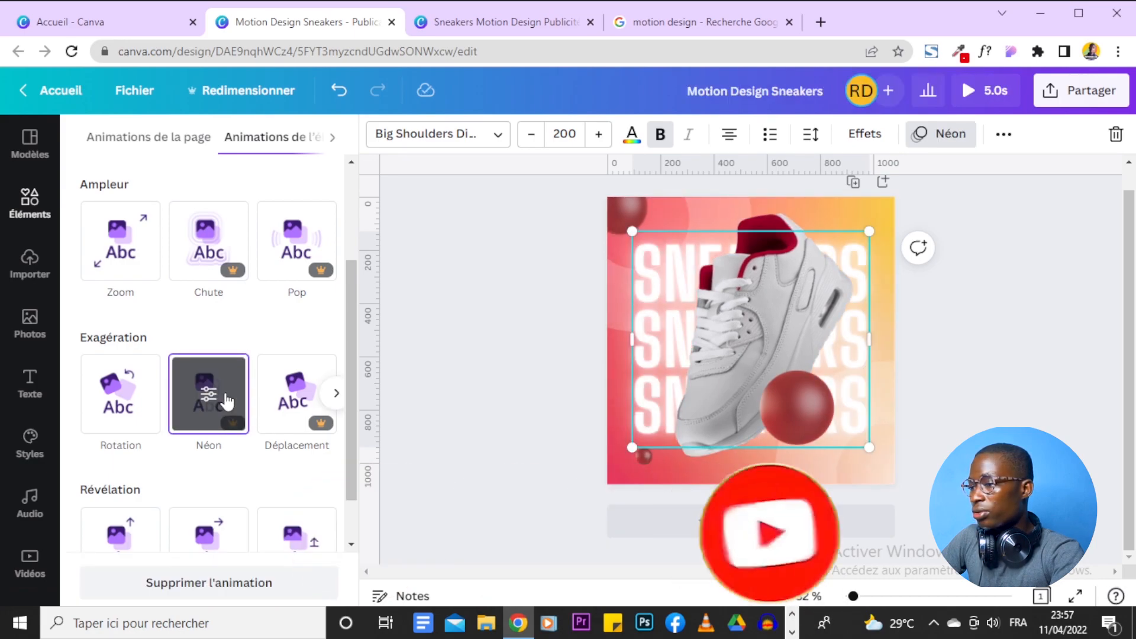
click(1004, 134)
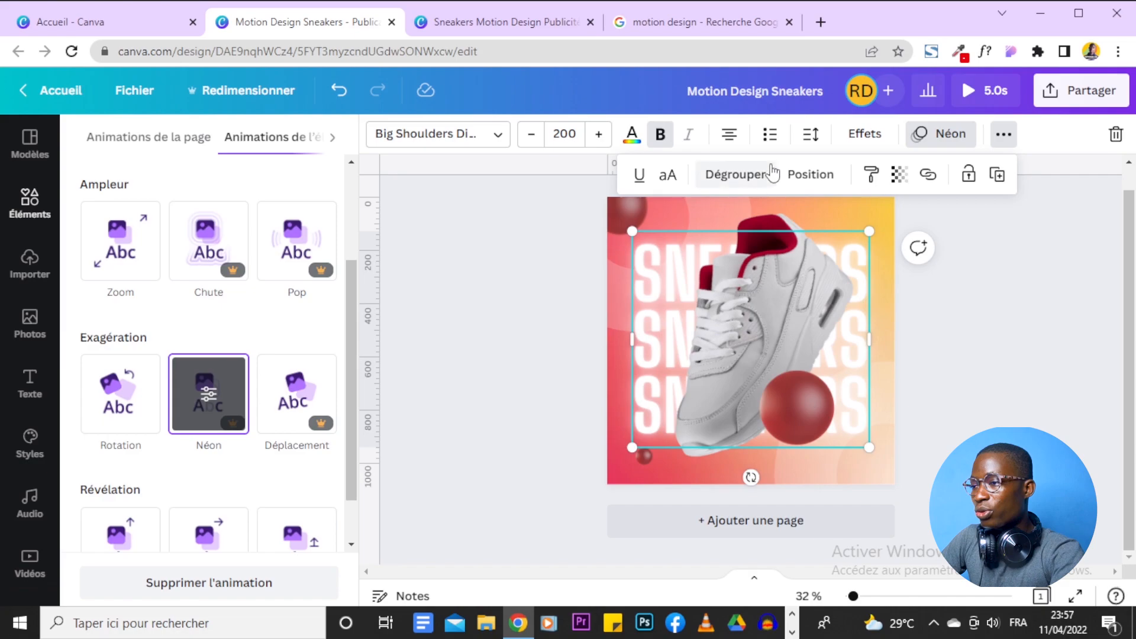
click(723, 182)
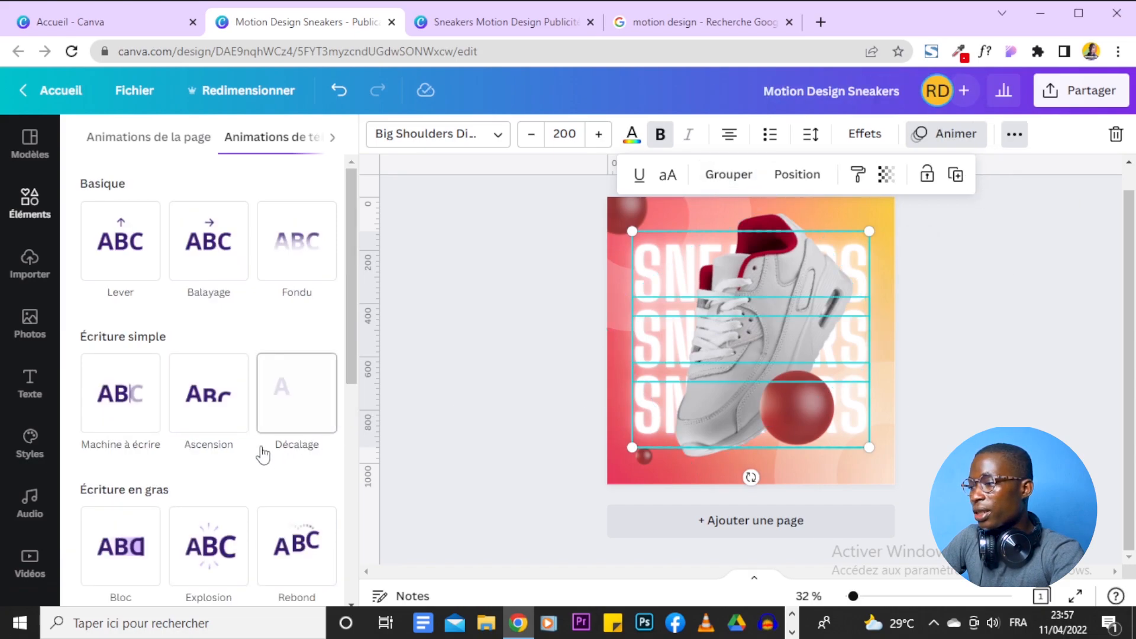
- Apply the Néon text animation to the three separate SNEAKERS titles
scroll(205, 398, down, 6)
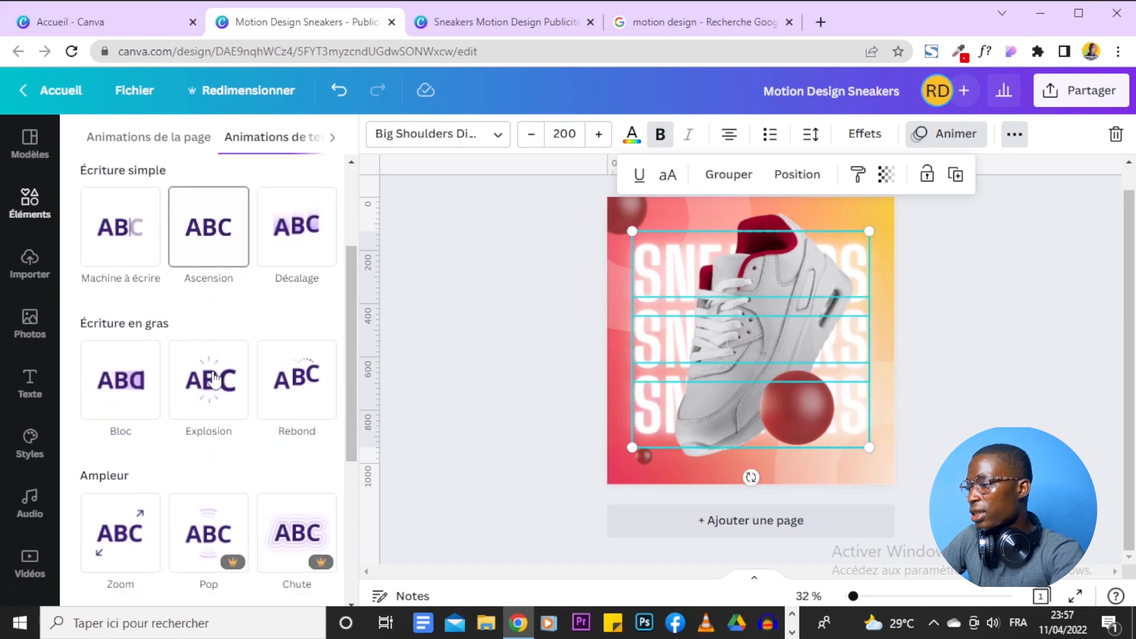
scroll(216, 449, down, 1)
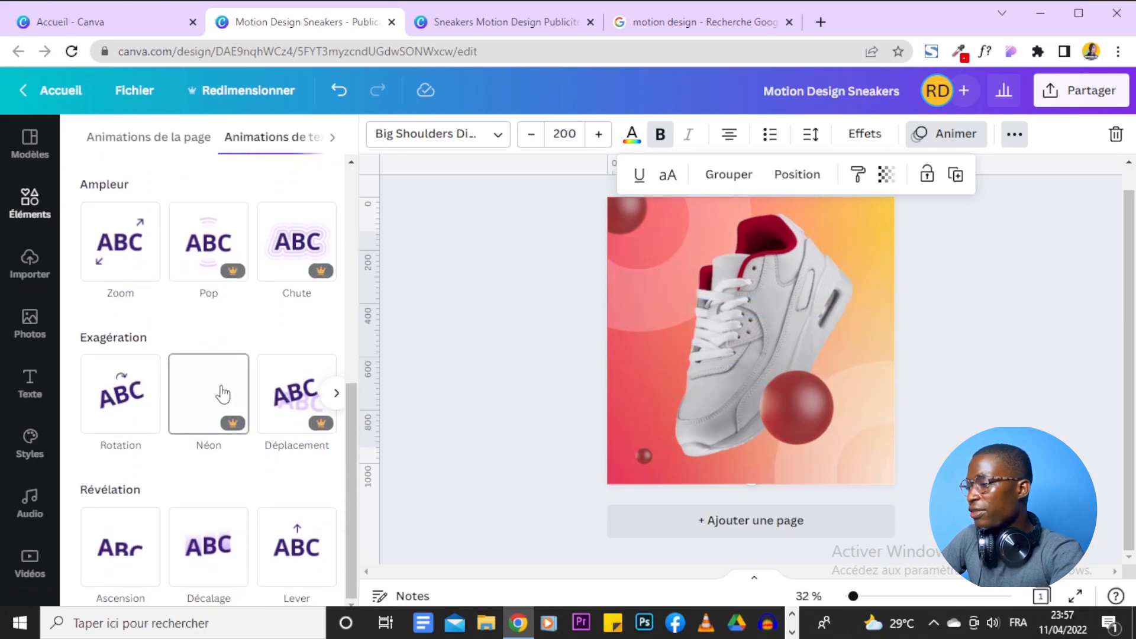
click(221, 393)
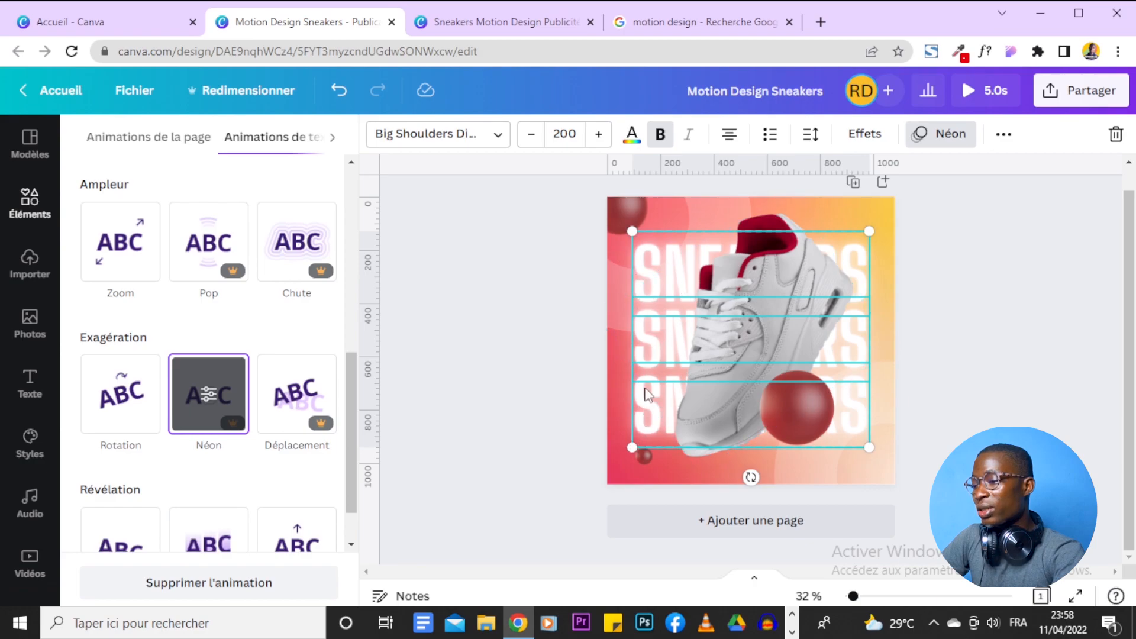
click(537, 343)
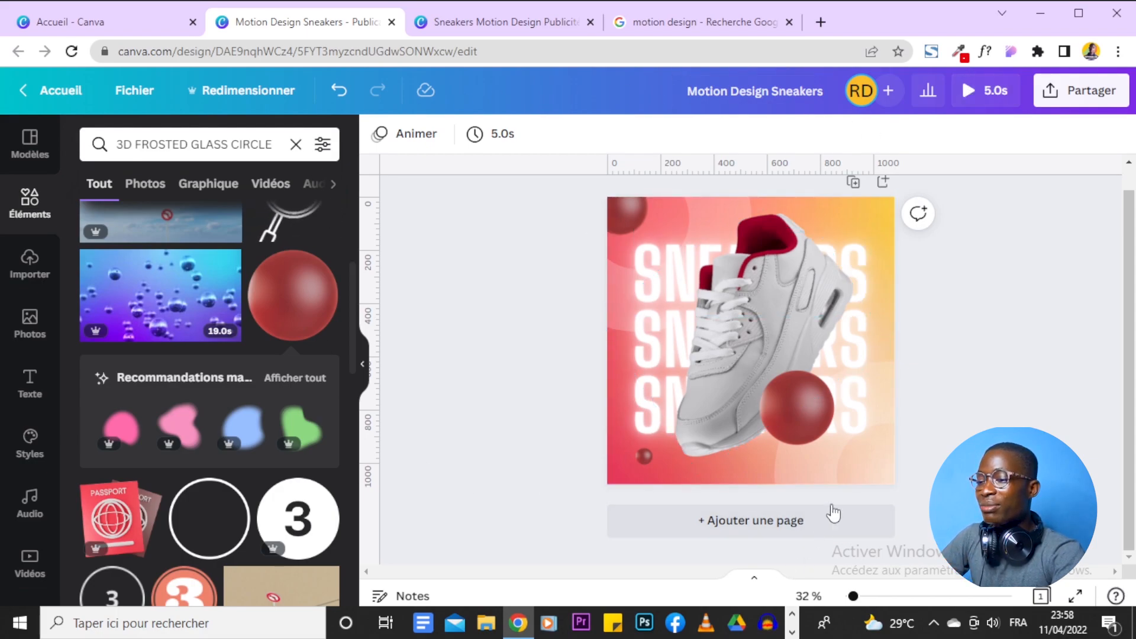
- Apply the Tectonique animation to the translucent background ring in the page's upper-left corner
click(862, 464)
click(715, 206)
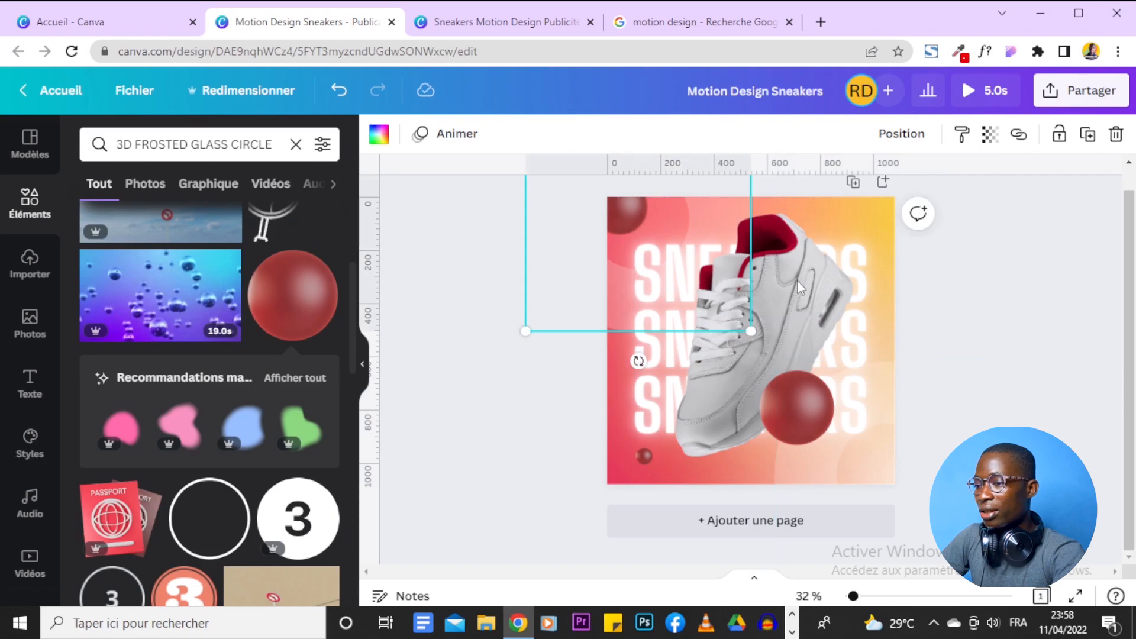
click(897, 457)
click(874, 462)
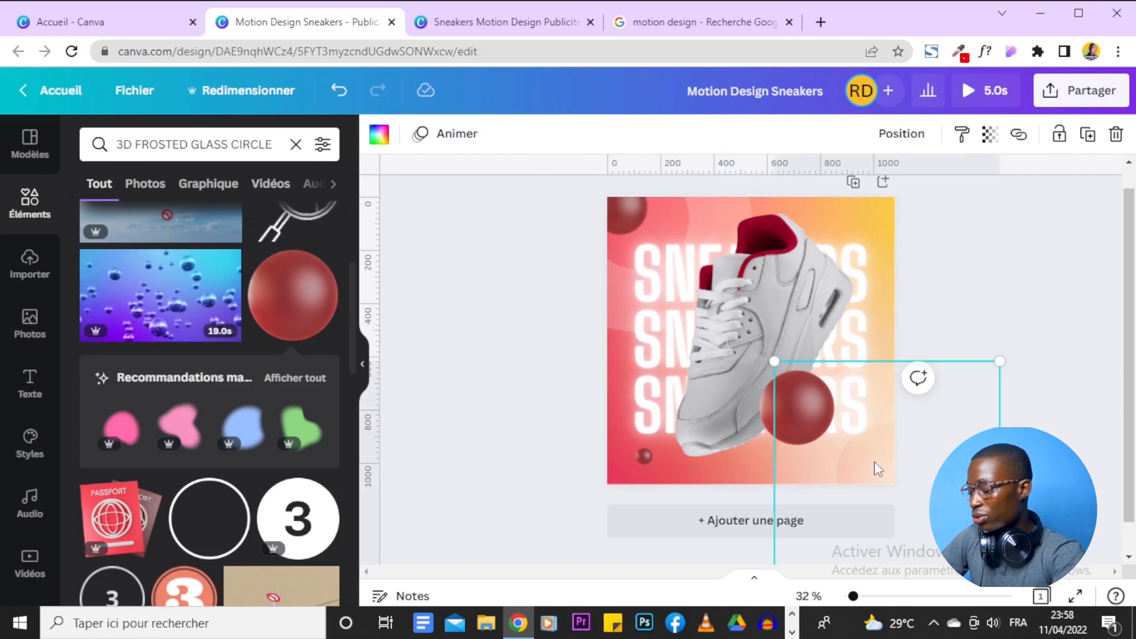
drag(876, 468, 701, 214)
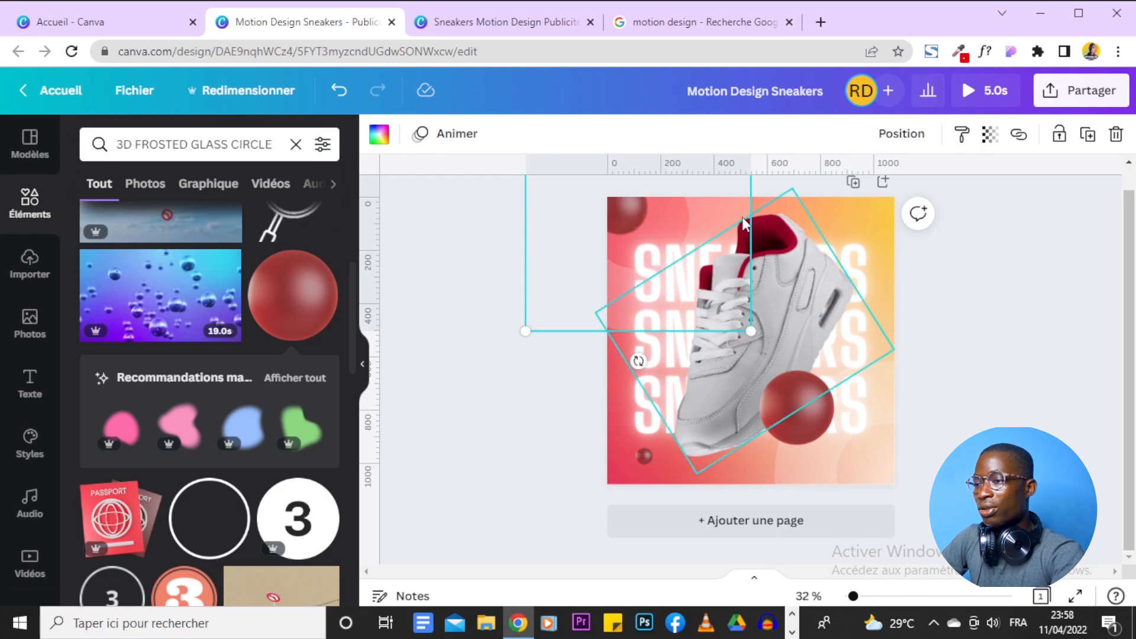
click(455, 137)
scroll(281, 467, down, 2)
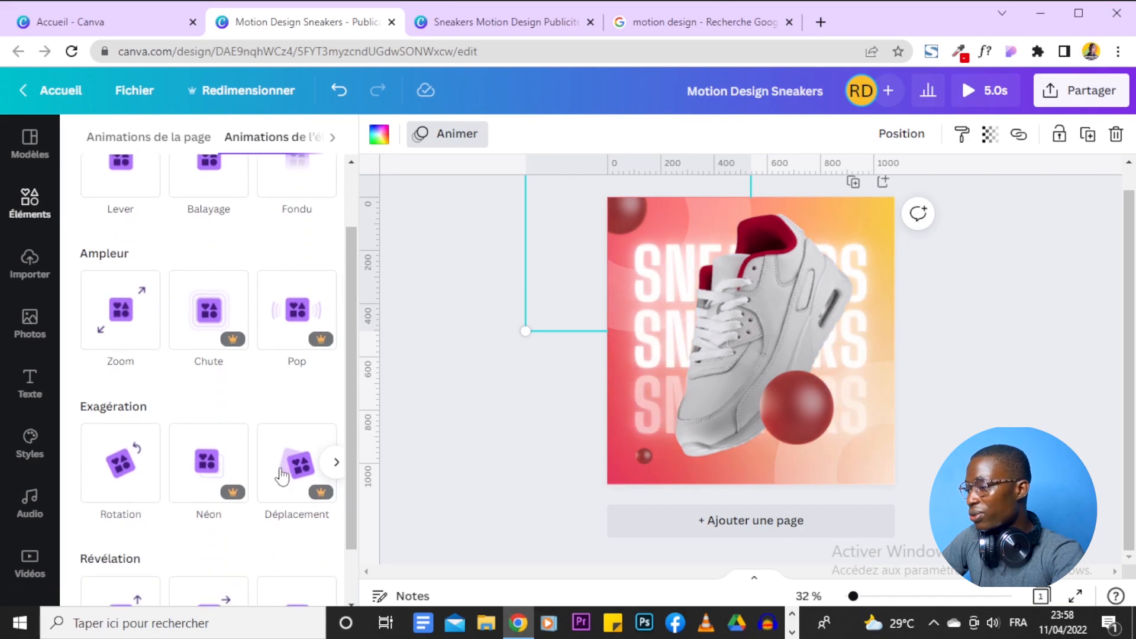
scroll(284, 491, down, 1)
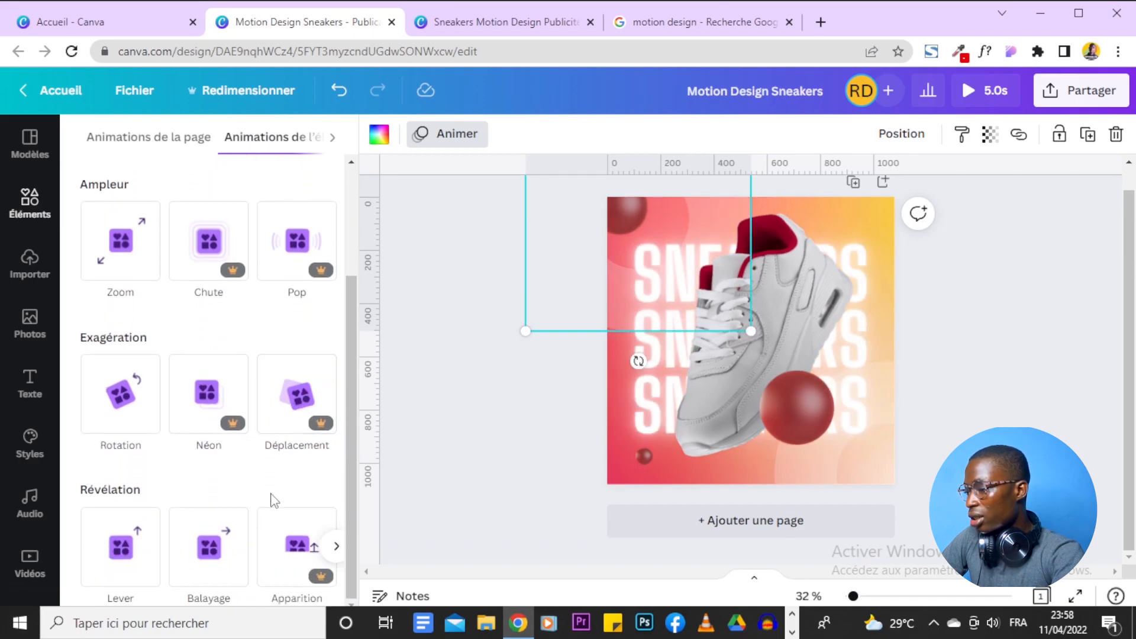
scroll(307, 467, up, 3)
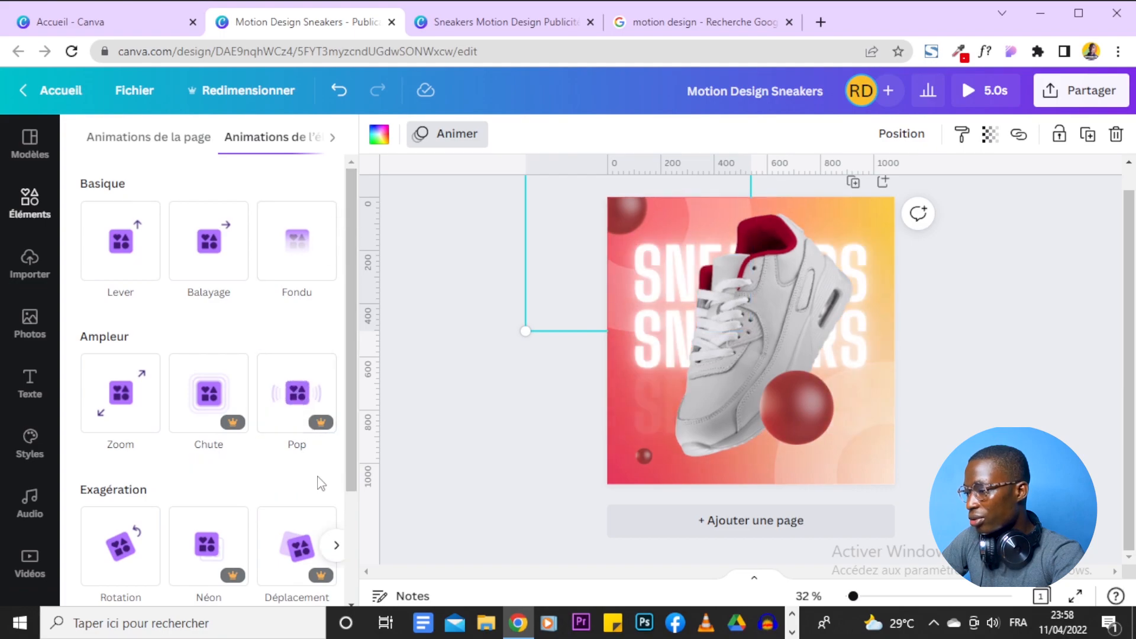
scroll(317, 476, down, 3)
click(306, 547)
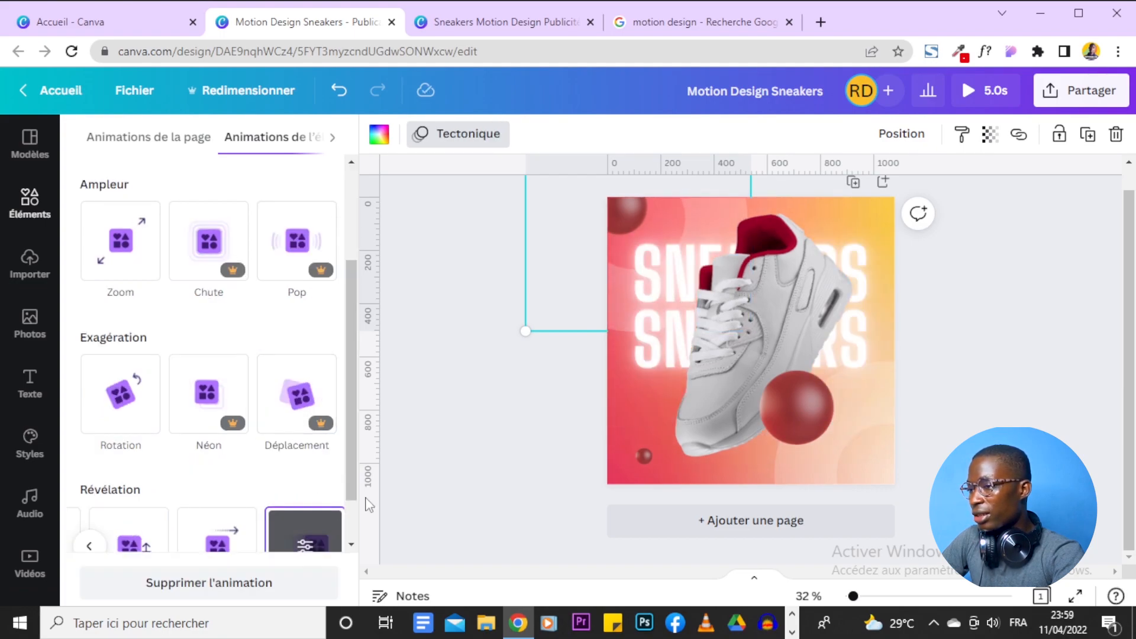
- Apply the Tectonique animation to the translucent background ring in the page's lower-right corner
click(833, 443)
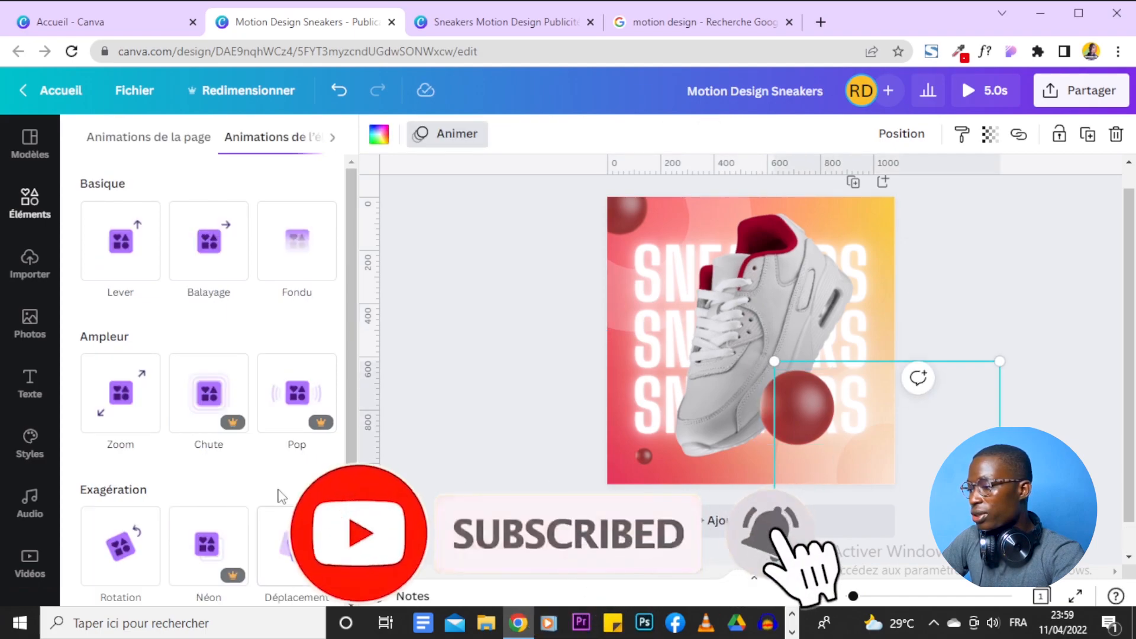
scroll(207, 355, down, 3)
click(332, 547)
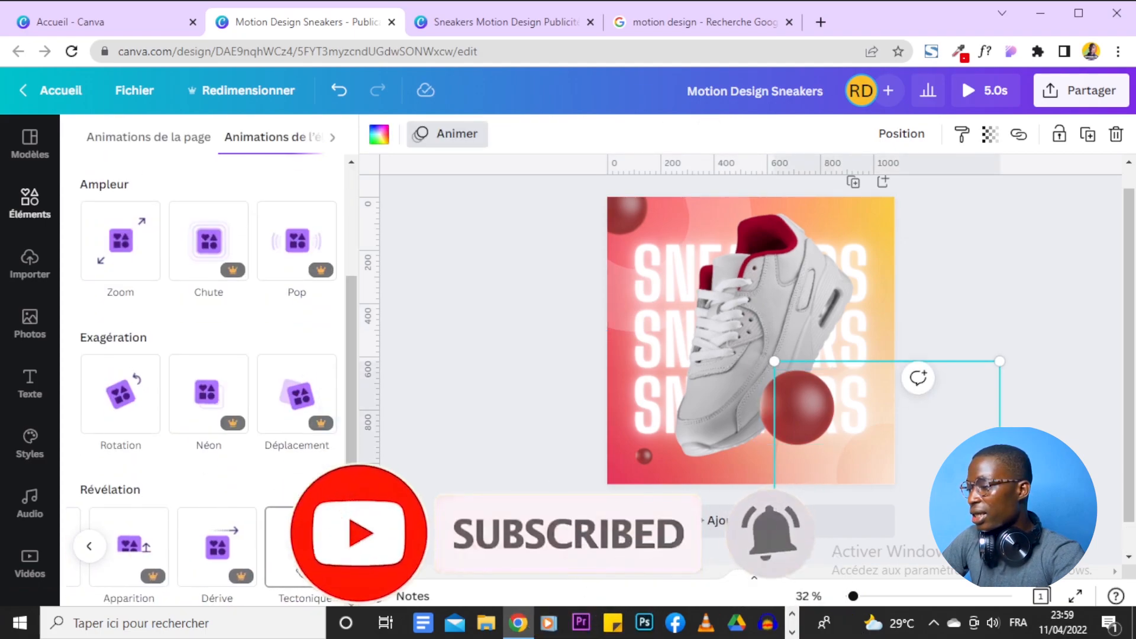
click(301, 547)
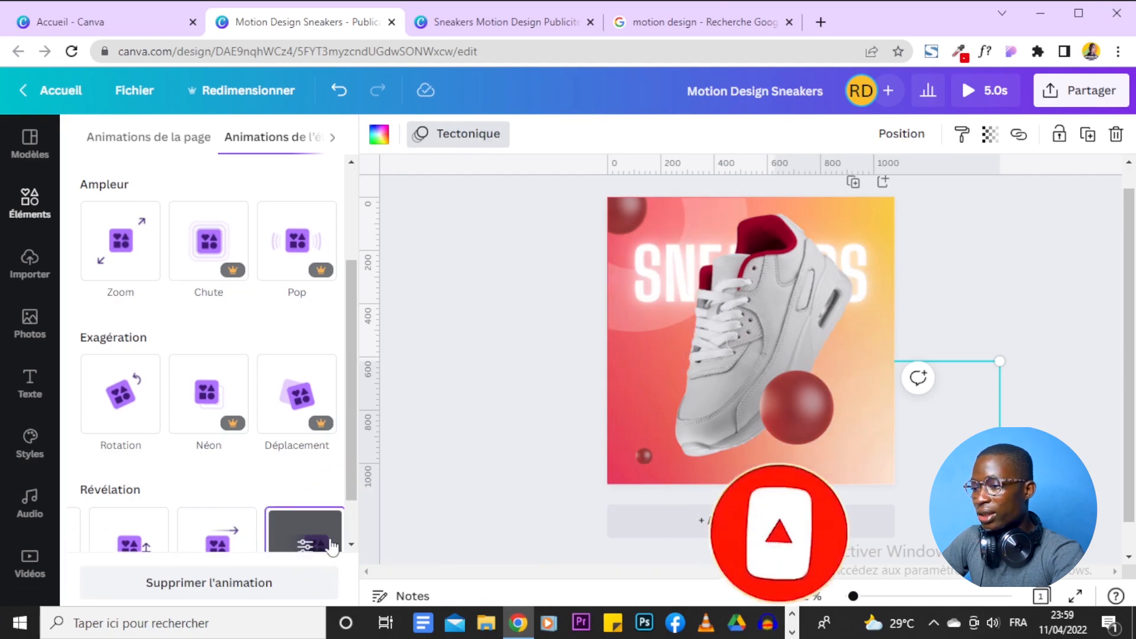
click(1002, 302)
click(1003, 302)
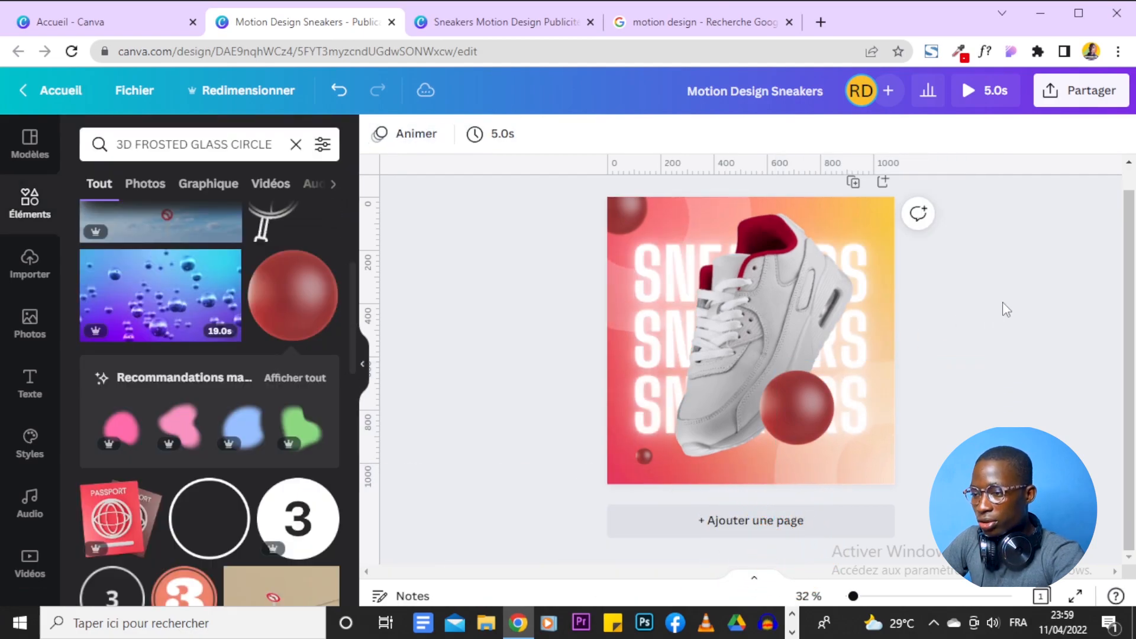
mouse_move(859, 600)
mouse_down()
mouse_move(872, 599)
mouse_move(858, 599)
mouse_up()
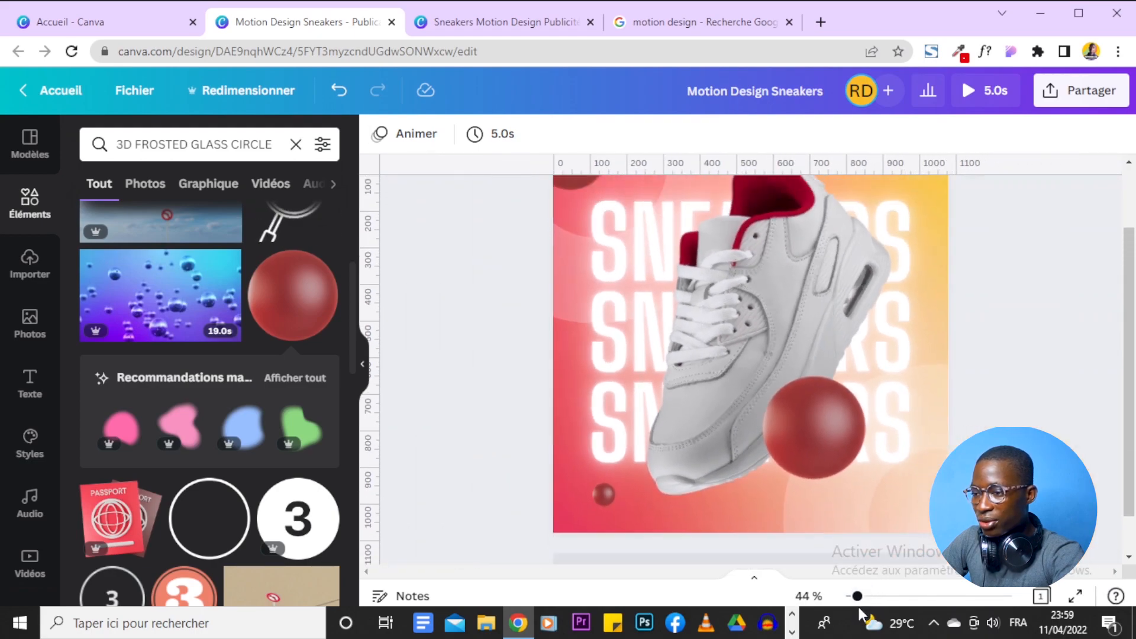
- Play the ad's animation preview to check the Tectonique movement of the two background rings, and close it
click(923, 449)
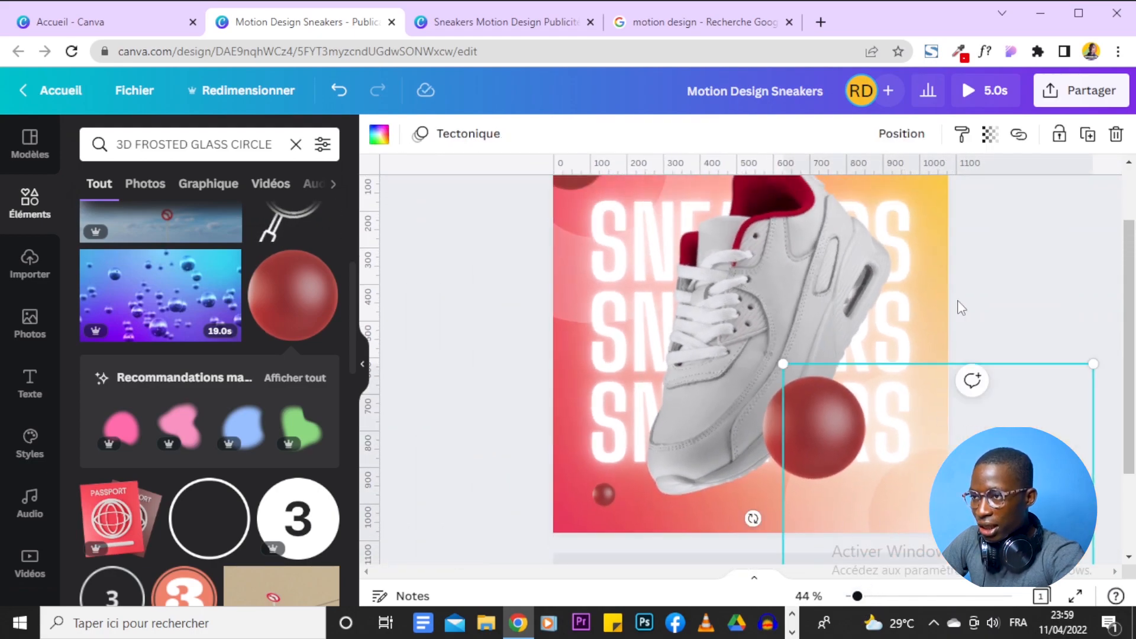
click(999, 77)
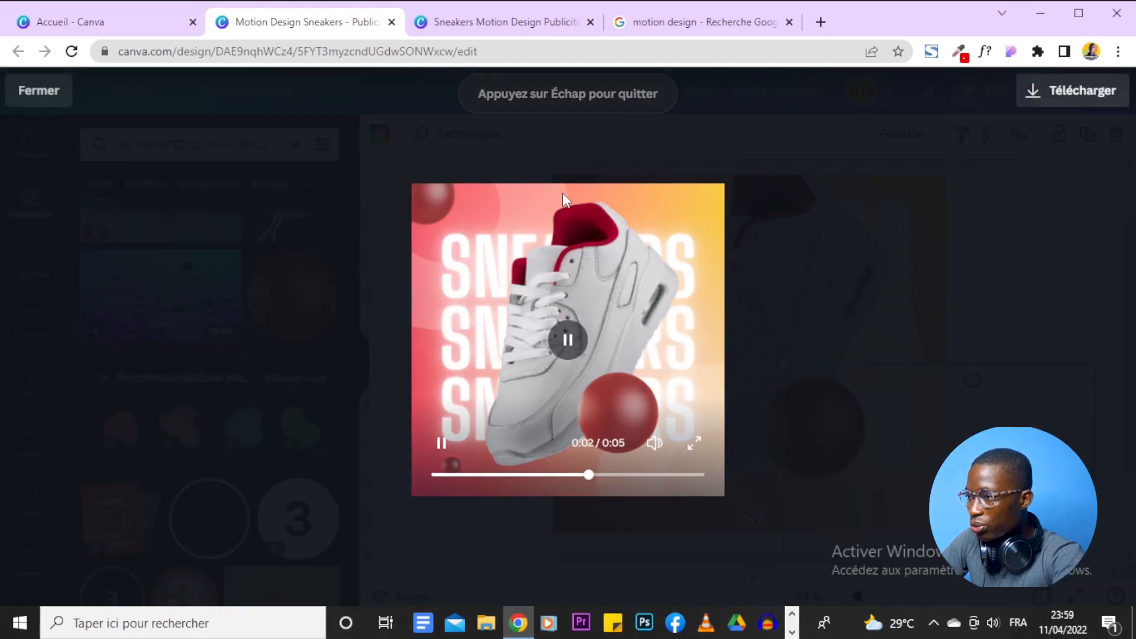
click(809, 183)
click(555, 278)
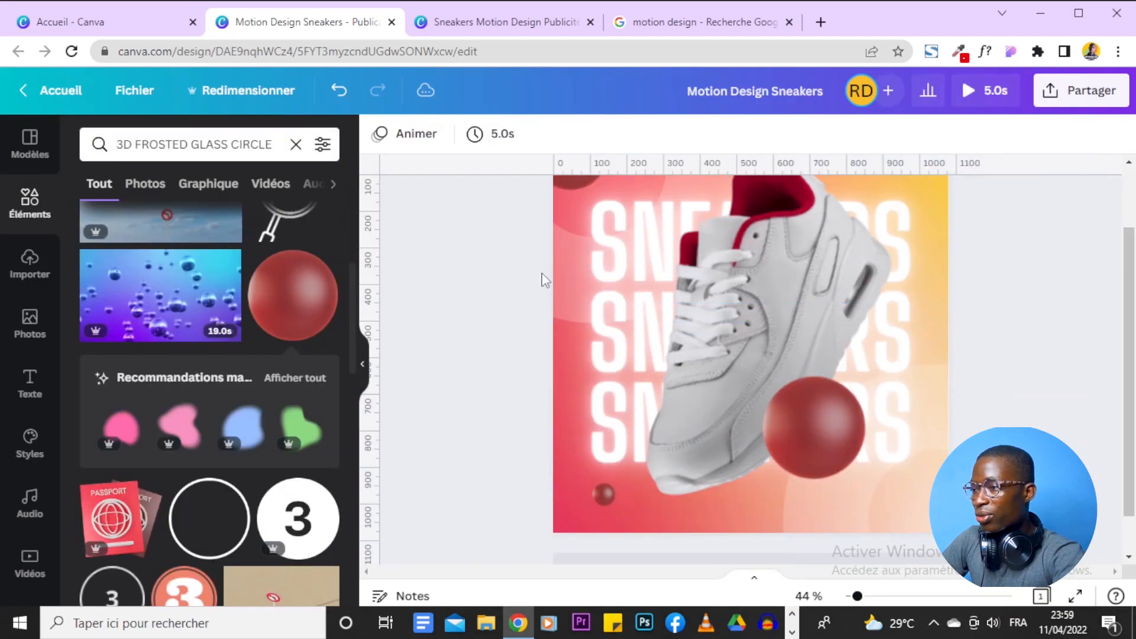
- Set the transparency of the background ring in the page's upper-left corner to 30
click(552, 278)
click(988, 140)
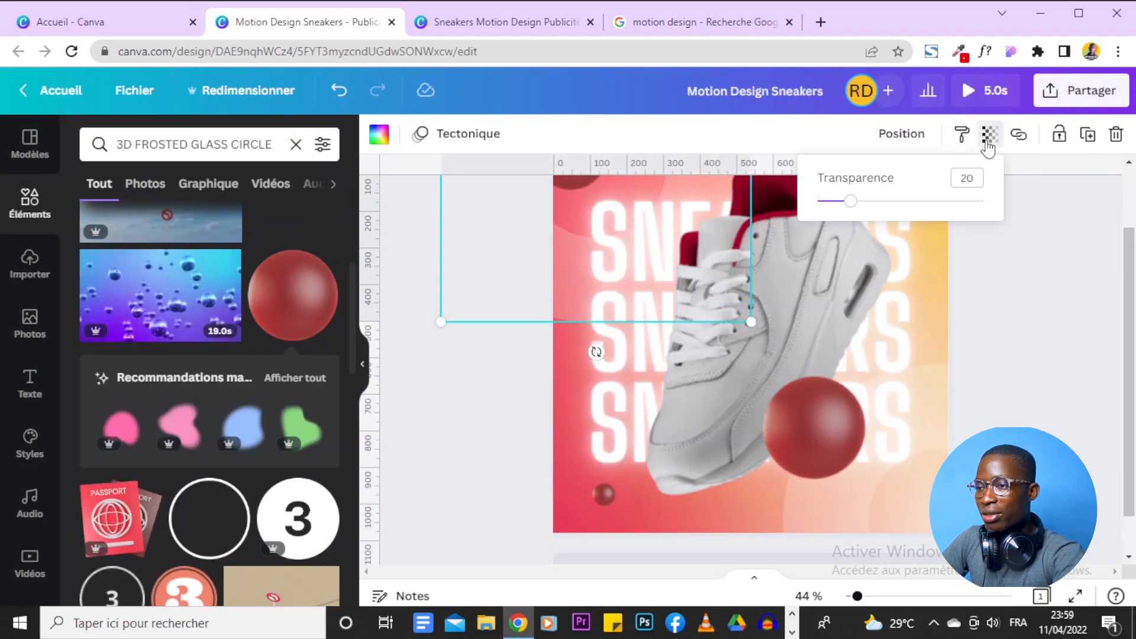
click(974, 179)
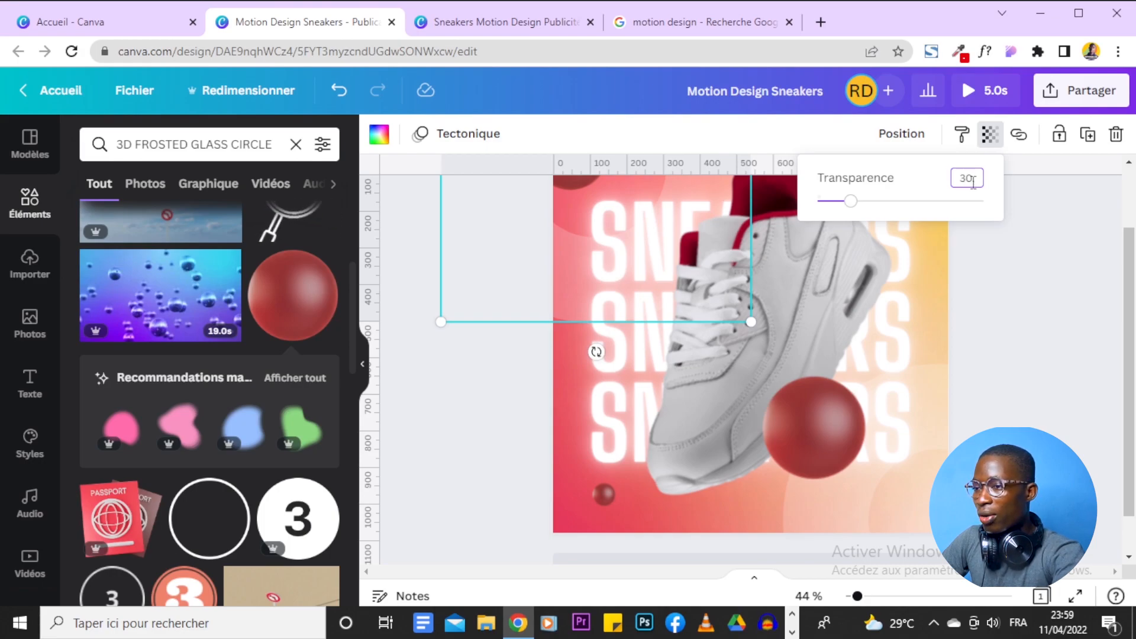
click(1025, 220)
click(1025, 220)
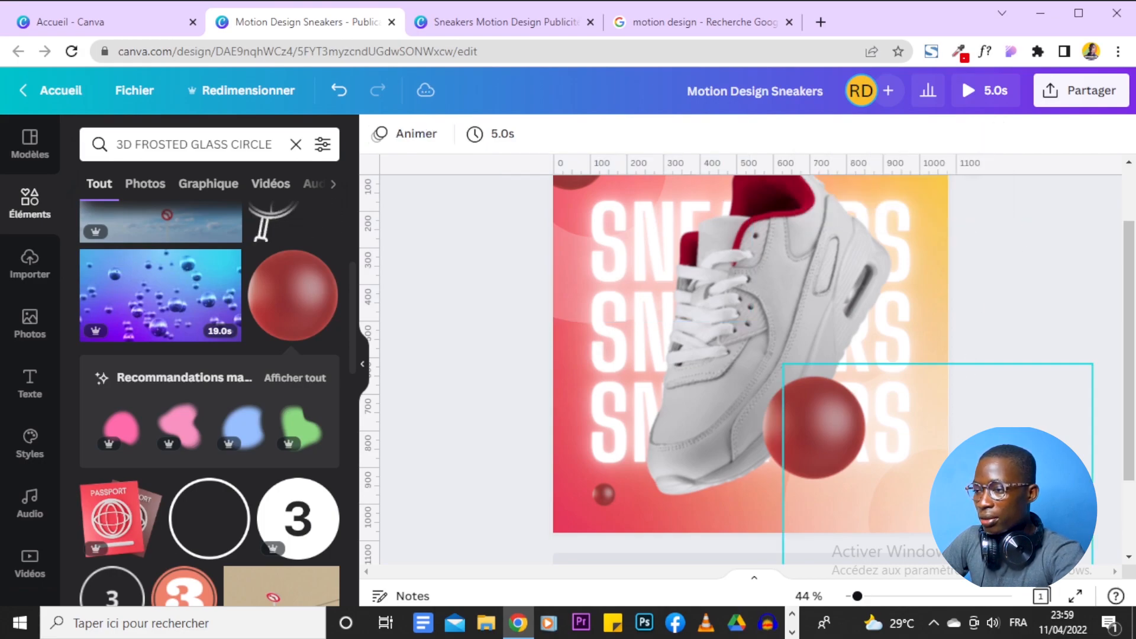
- Set the transparency of the background ring in the page's lower-right corner to 30
click(927, 513)
click(991, 134)
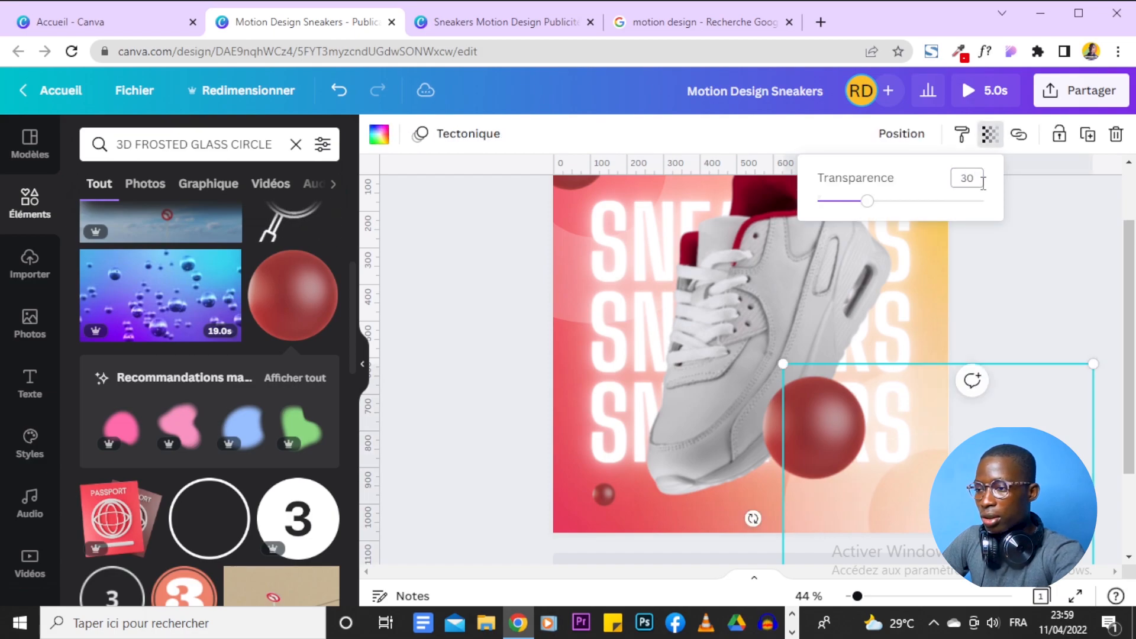
click(1060, 266)
click(1065, 270)
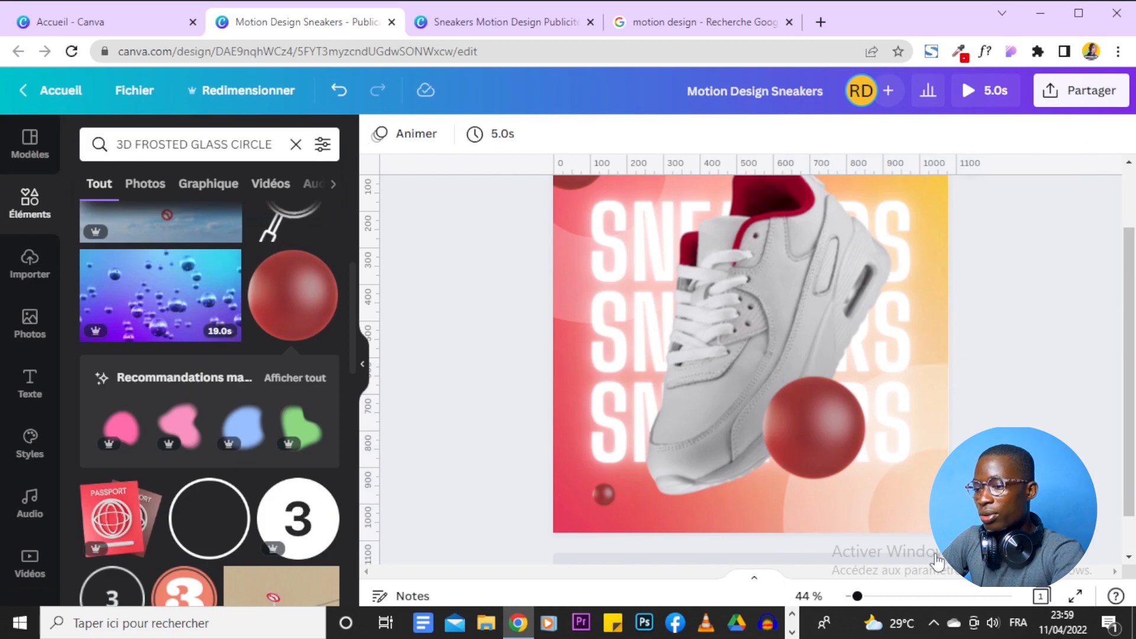
- Preview the animated page with the rings' adjusted transparency
drag(856, 597, 852, 597)
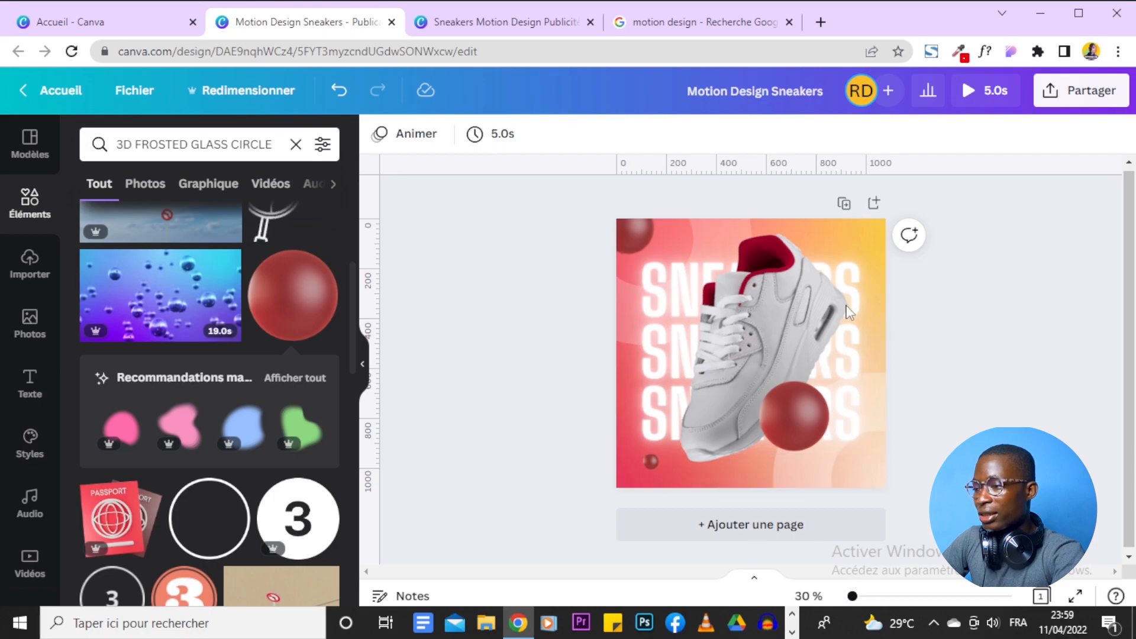
click(973, 87)
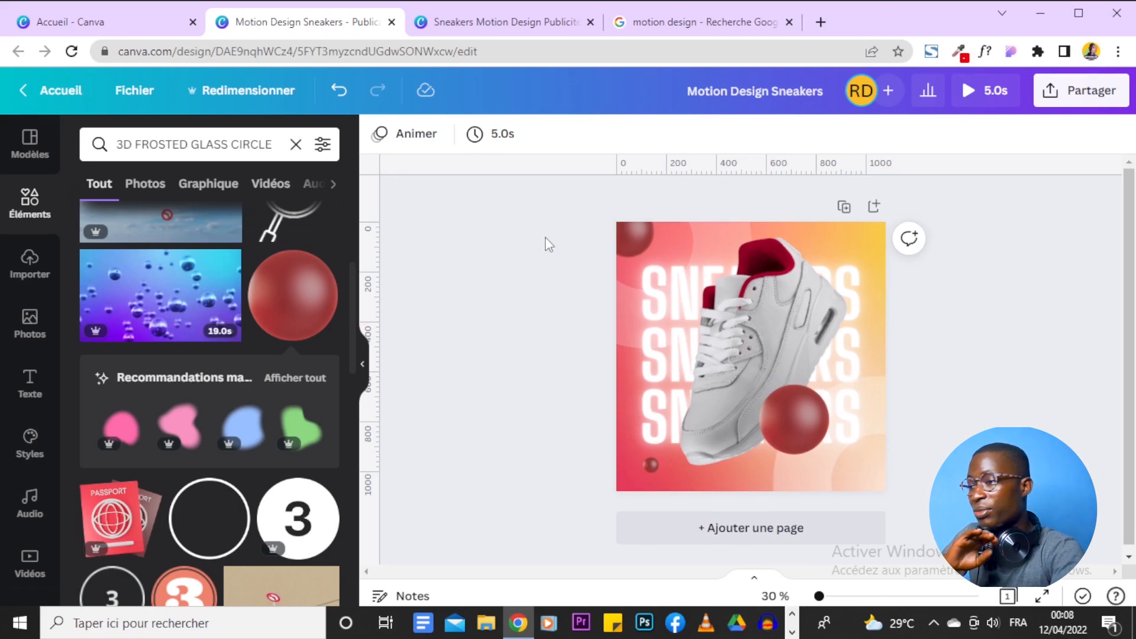
- Group the upper-left red sphere with the large red sphere beside the shoe and apply the Balayage animation to the group
click(632, 236)
click(784, 411)
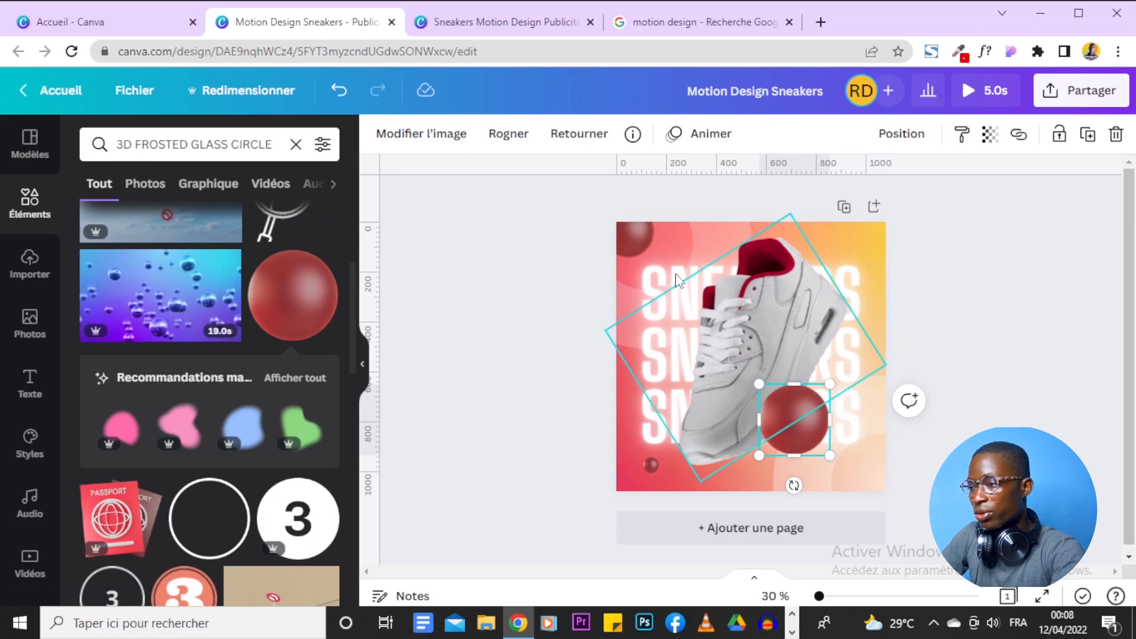
shift+click(637, 234)
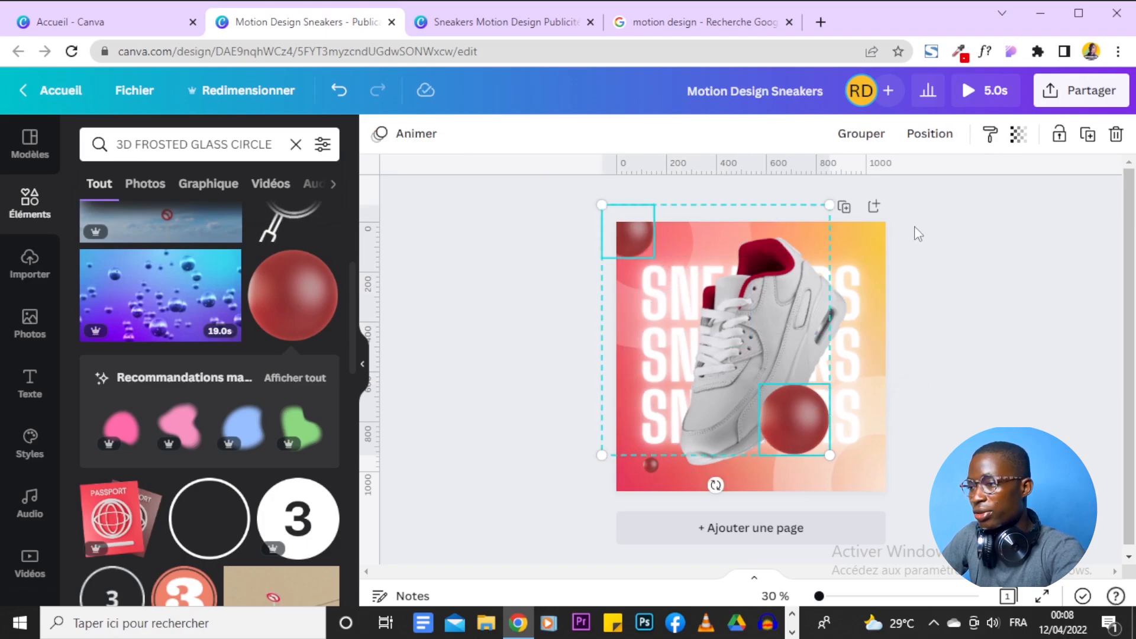
click(858, 134)
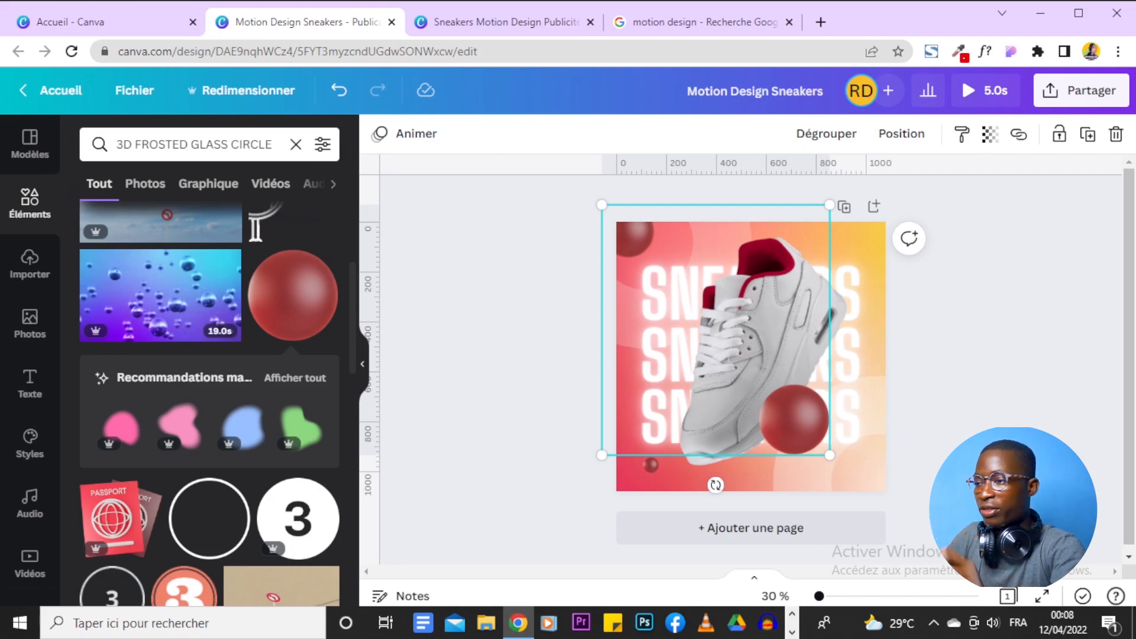
click(391, 142)
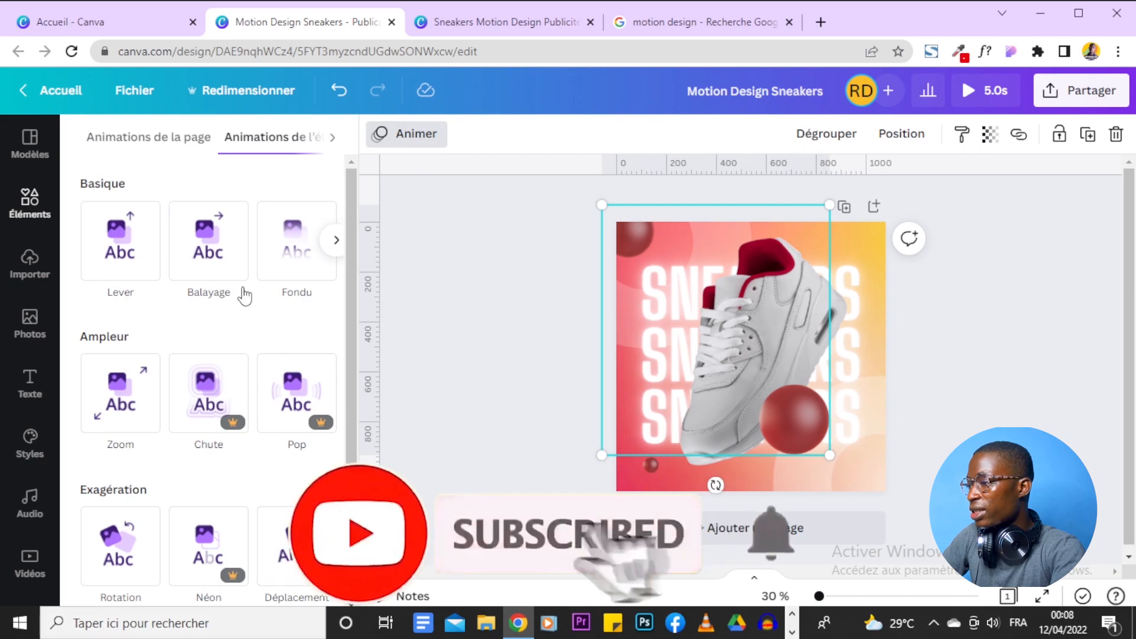
click(229, 260)
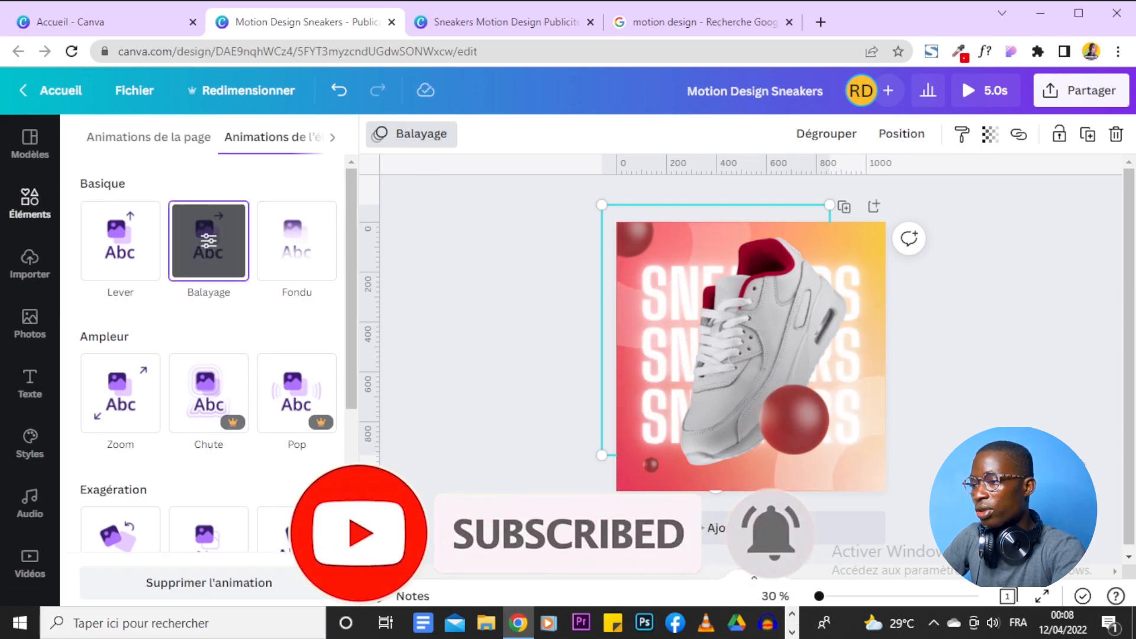
click(1029, 327)
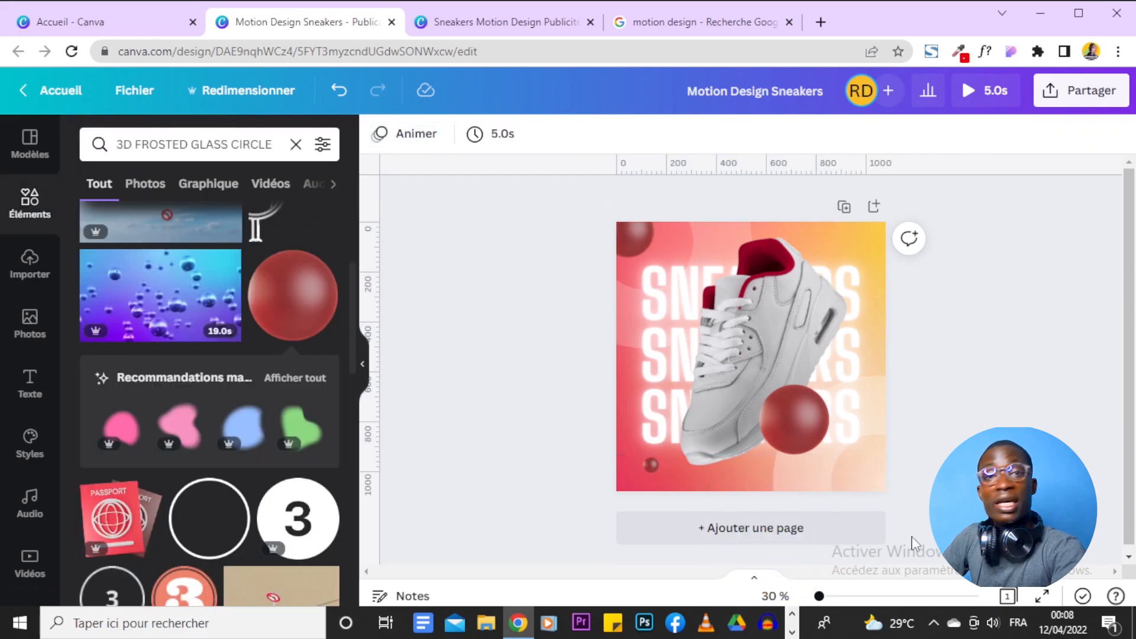
- Apply the Lever photo animation to the small red sphere near the page's lower-left corner
click(651, 465)
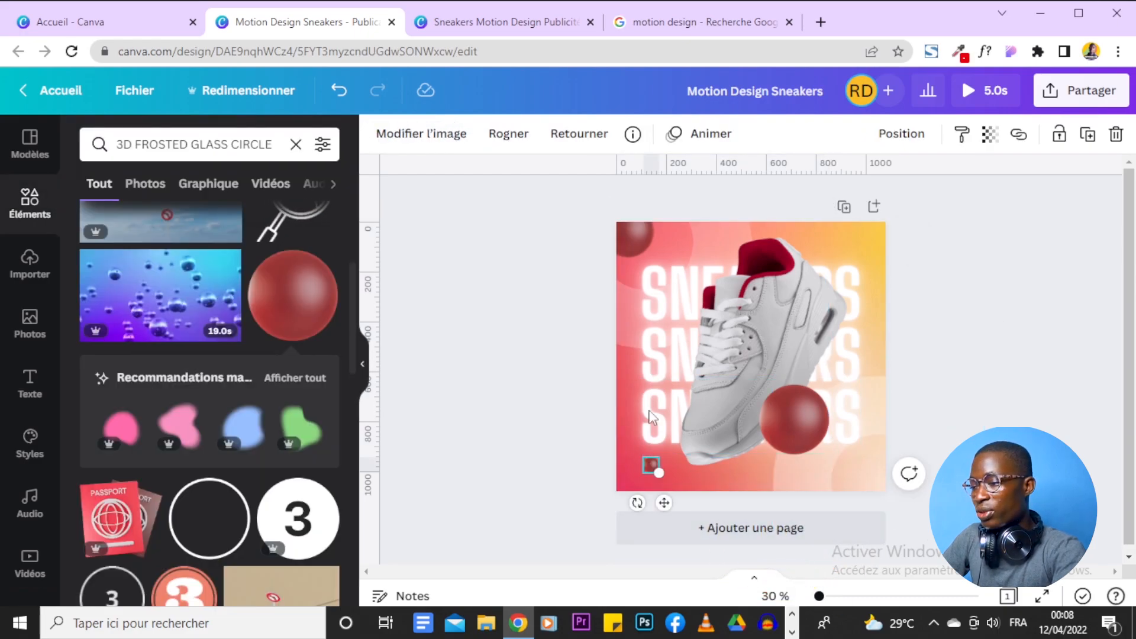
click(698, 148)
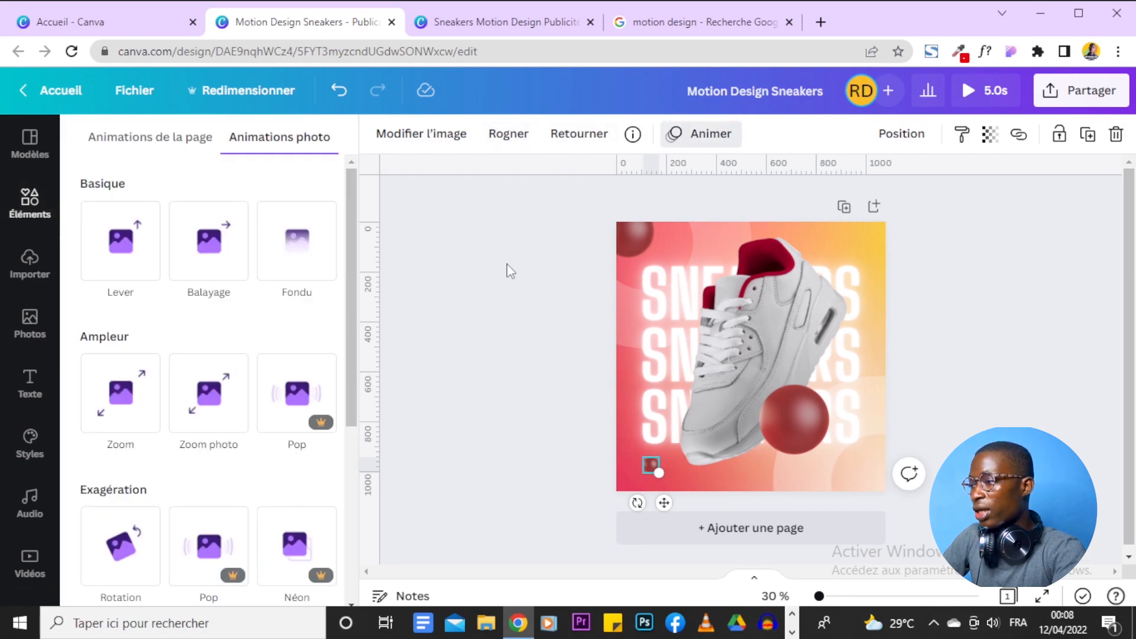
click(132, 248)
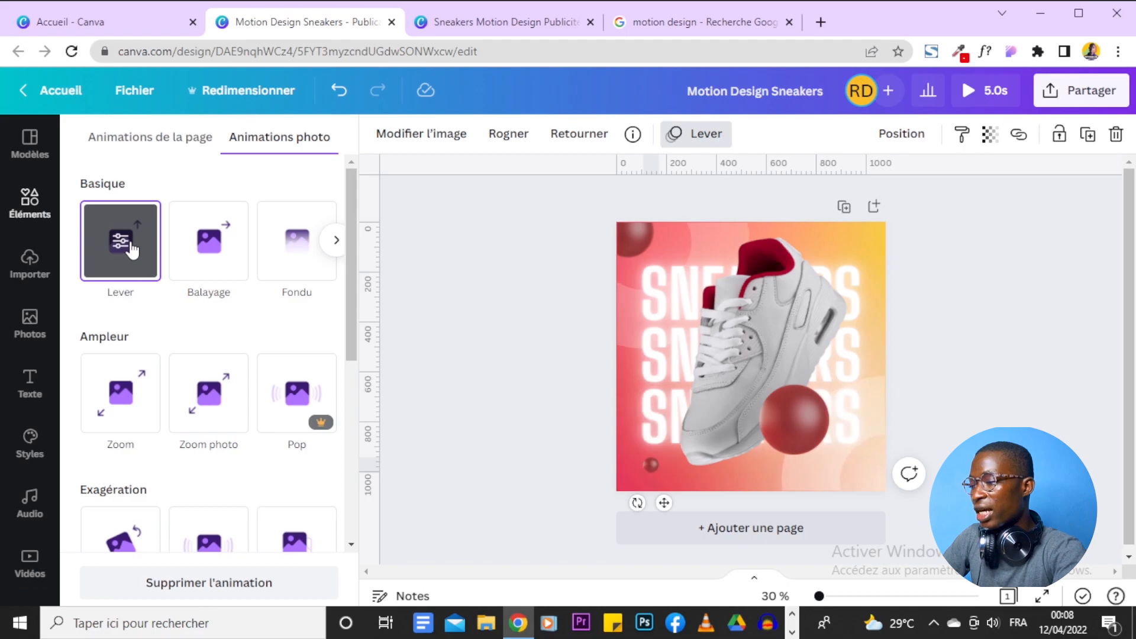
click(540, 365)
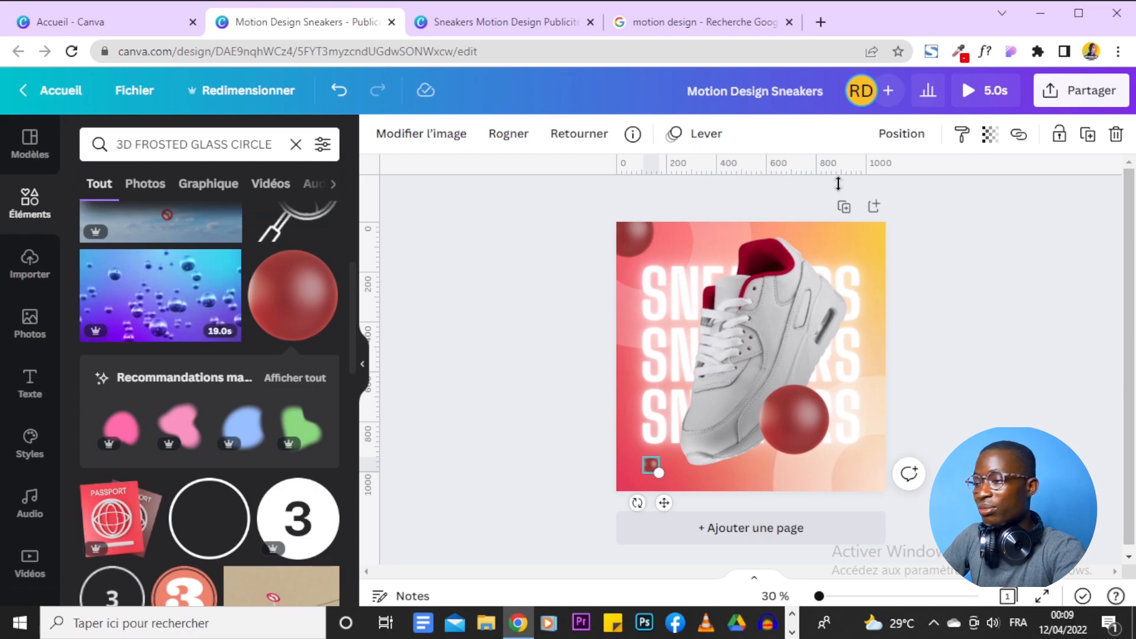
click(967, 298)
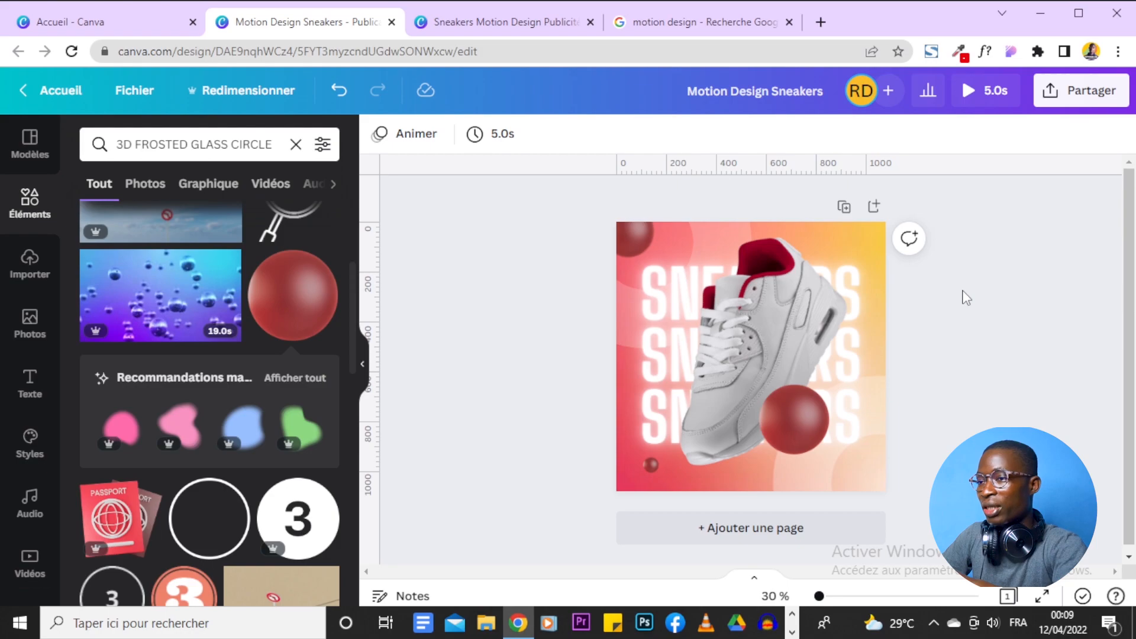
- Play the ad's preview twice to check the newly animated red spheres, and close it
click(963, 88)
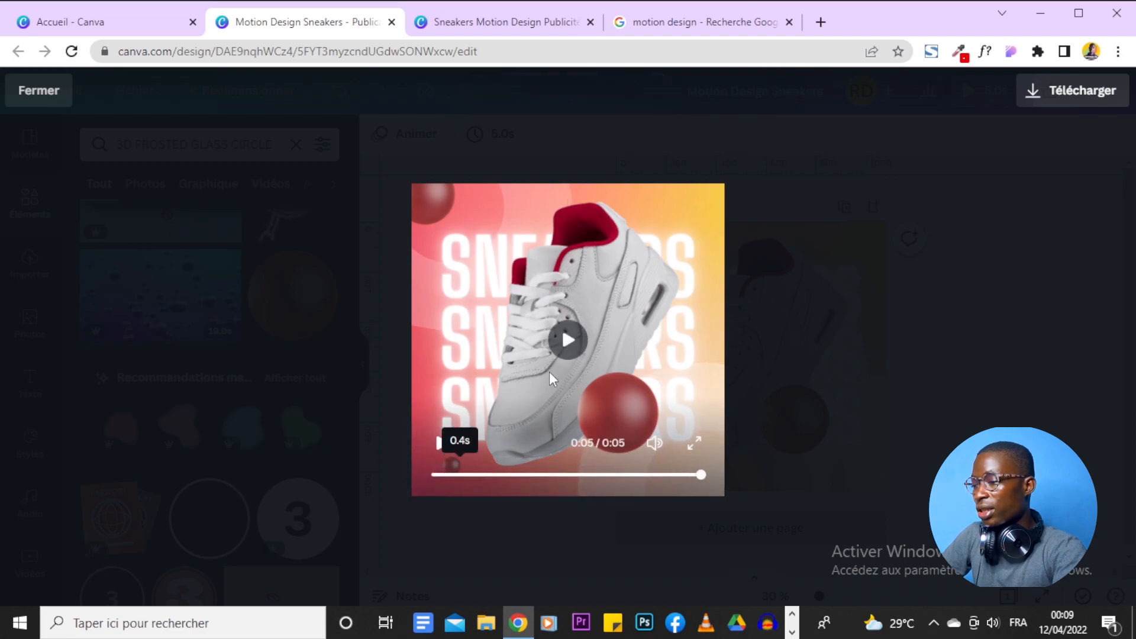
click(568, 339)
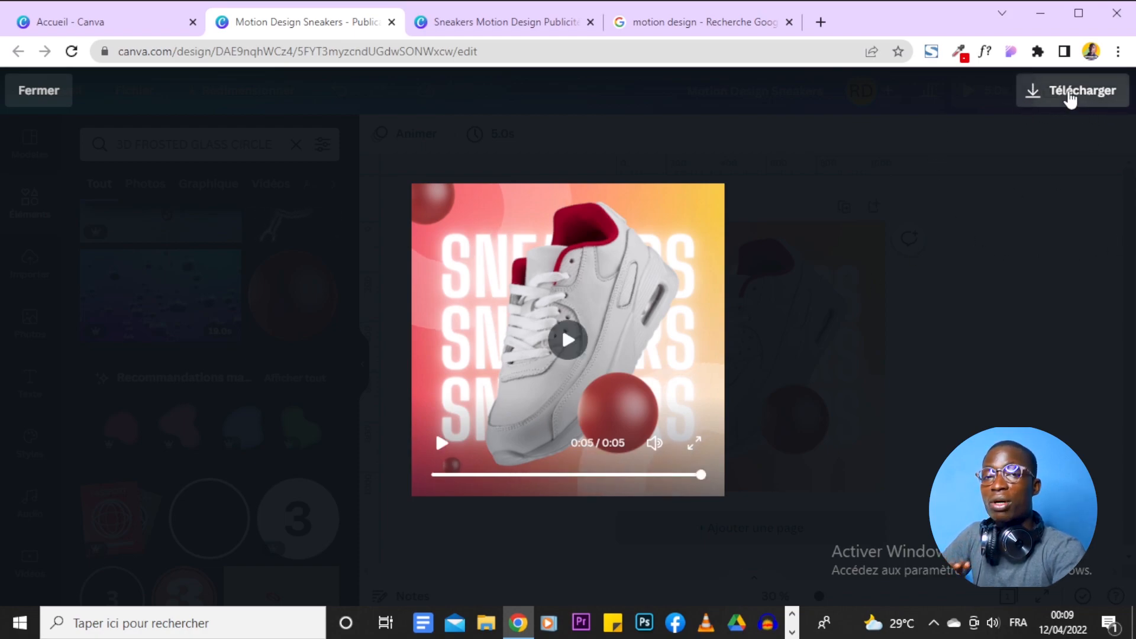
key(Escape)
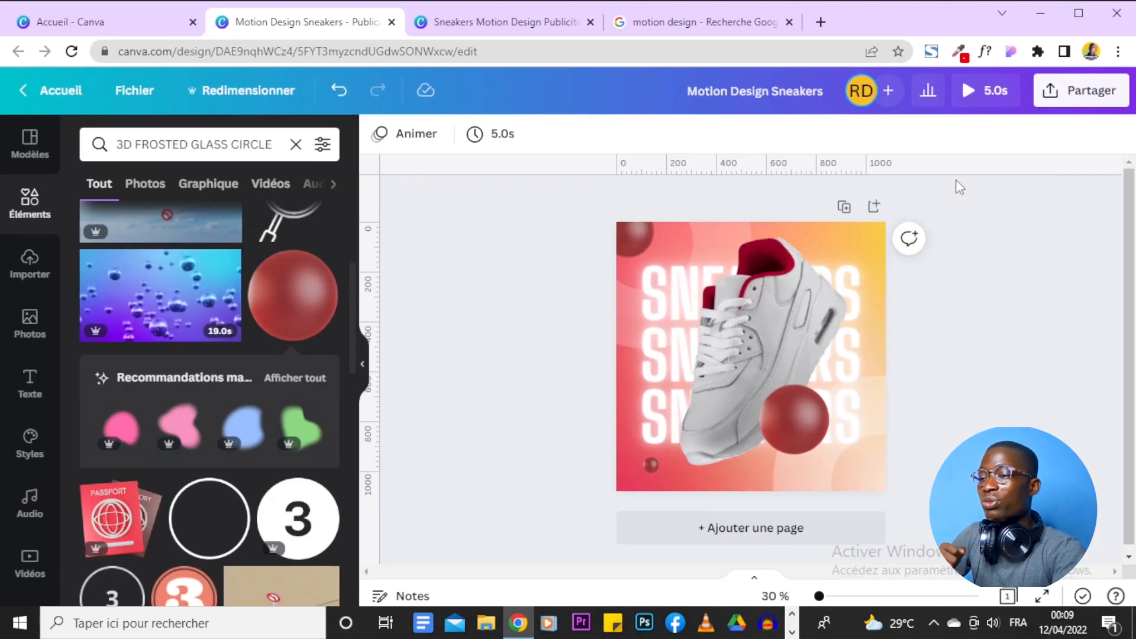
- Duplicate the finished sneakers page as a second page and compare the two pages
click(844, 209)
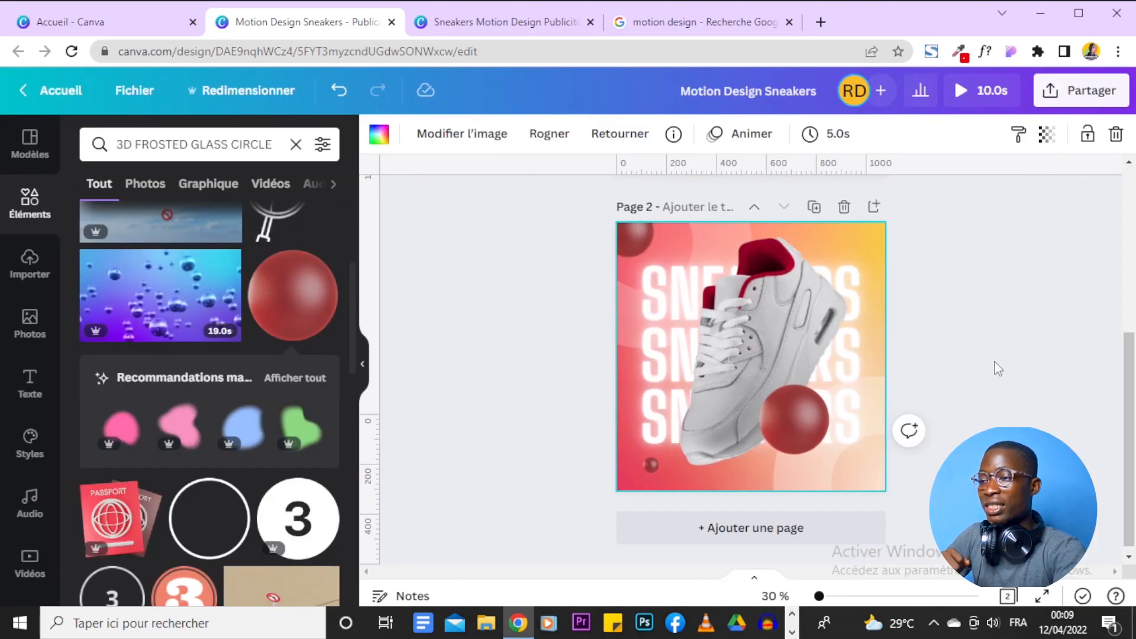
scroll(998, 368, up, 5)
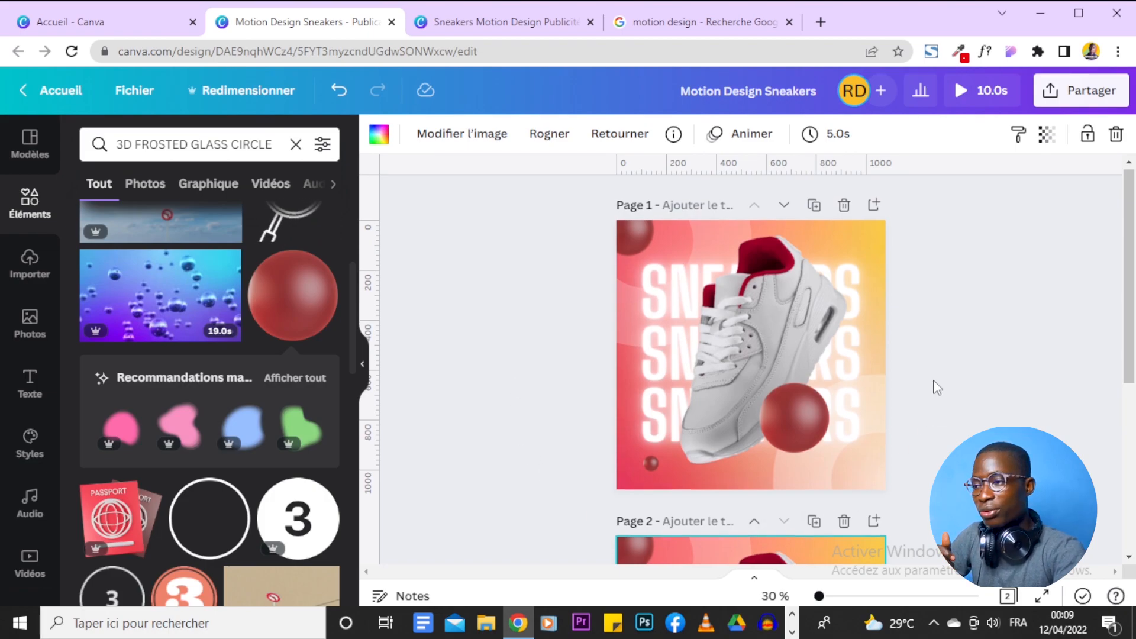
scroll(938, 388, down, 5)
scroll(937, 387, up, 4)
scroll(937, 388, up, 2)
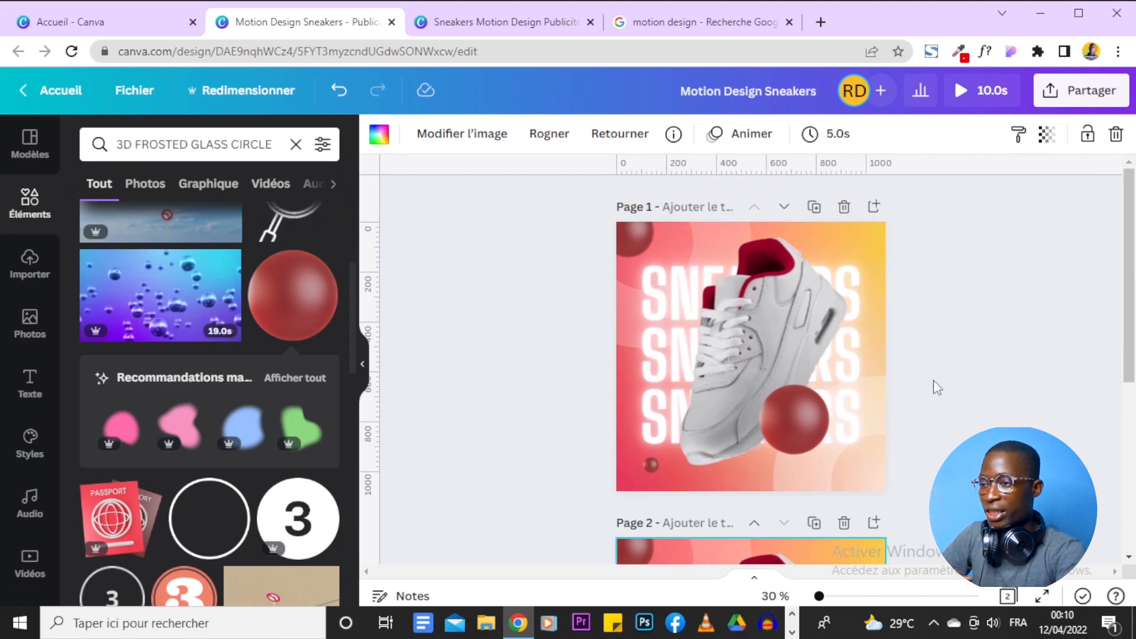
- Preview the two-page animation and download all pages as an MP4 video
click(960, 91)
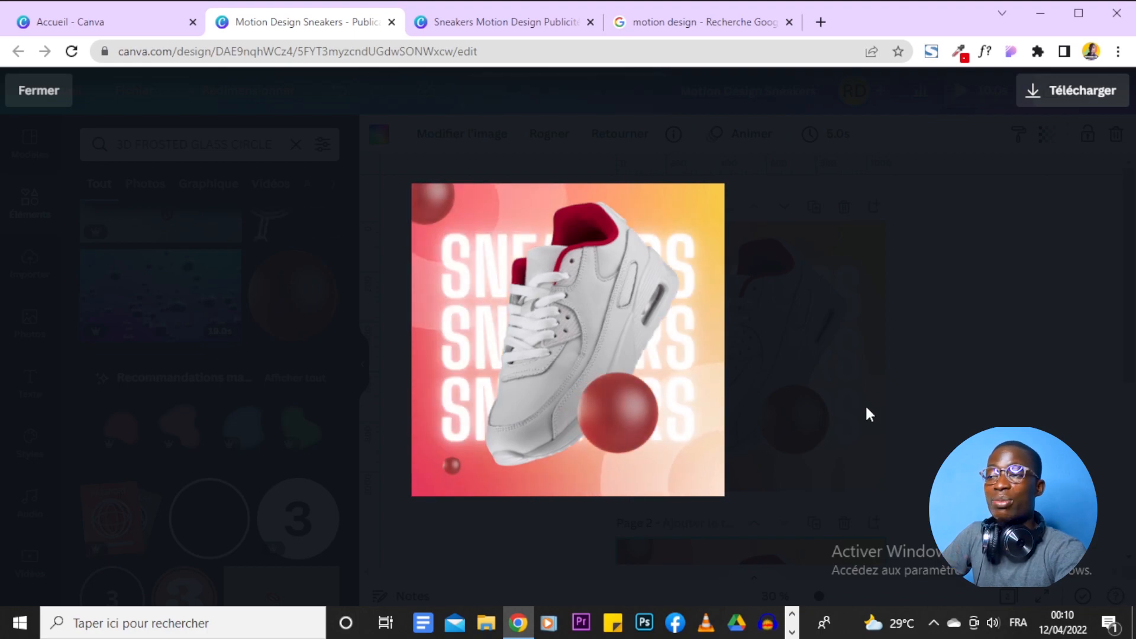
click(1077, 92)
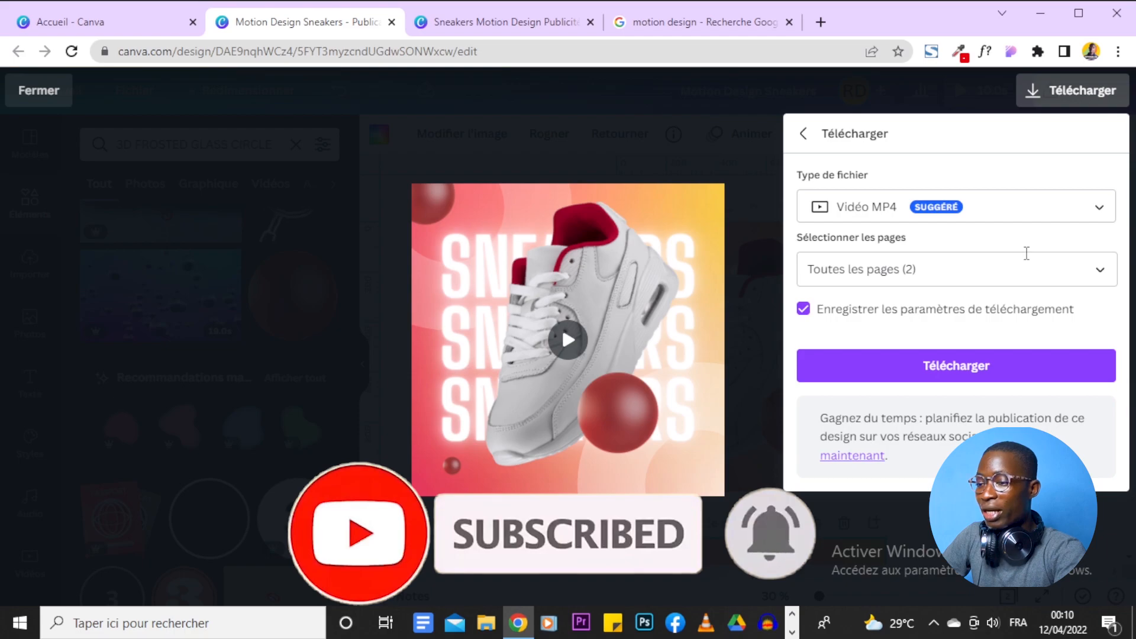
click(999, 366)
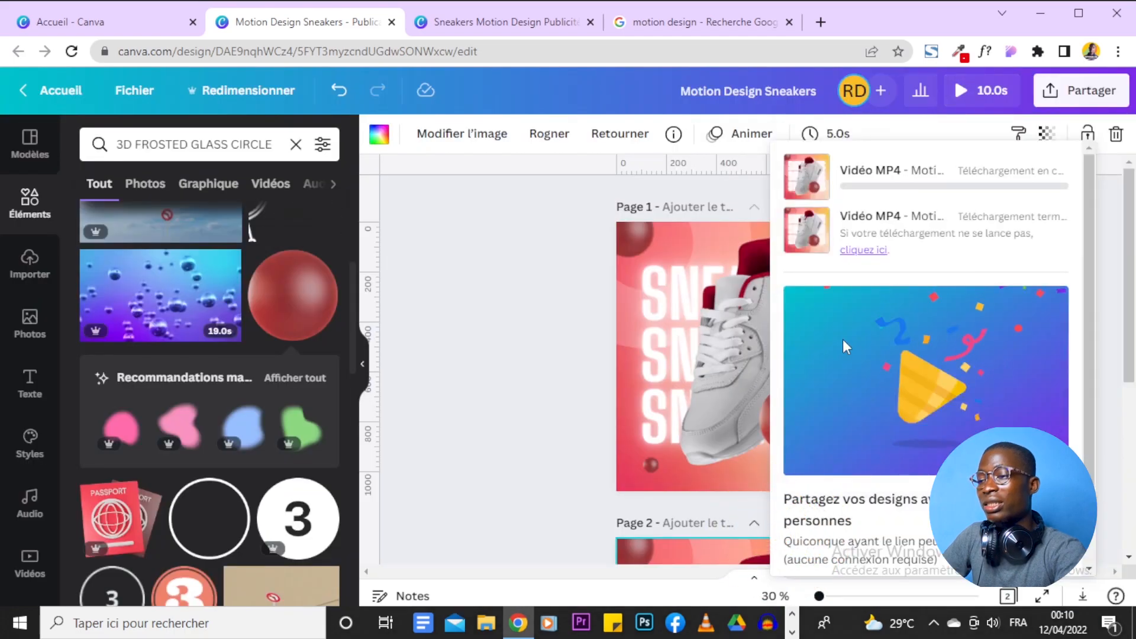